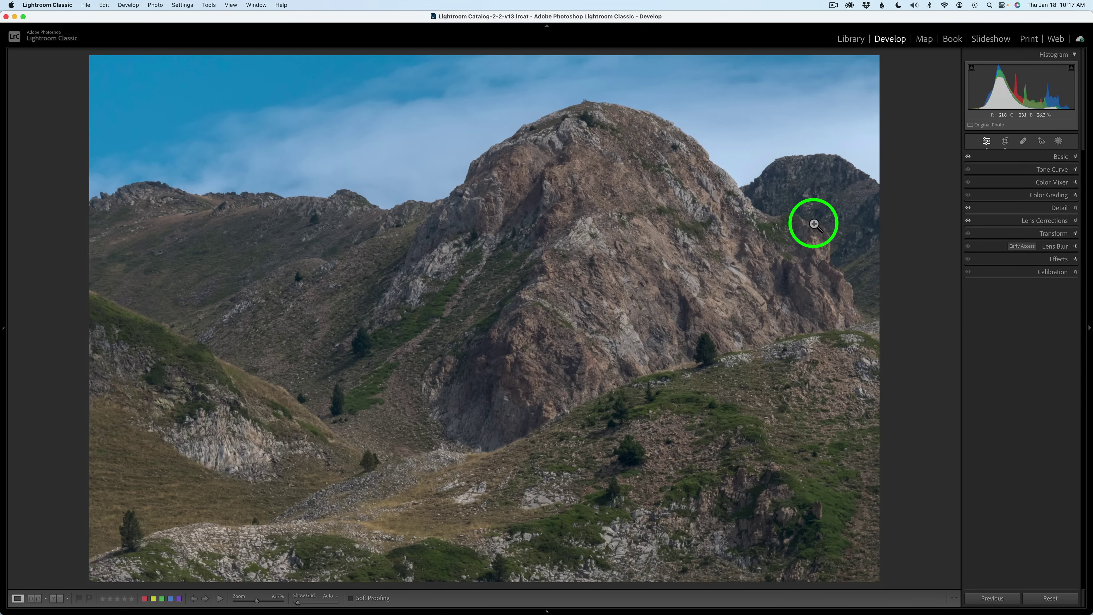
Step: Review the photo's Basic, Detail and Lens Corrections settings and its crop
click(1041, 158)
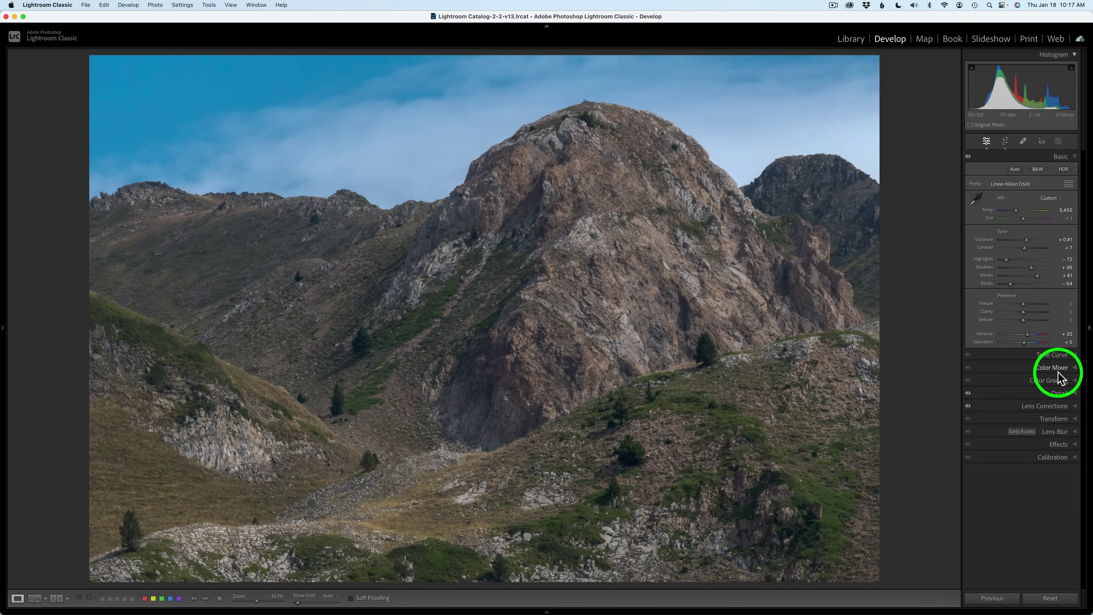
click(1050, 395)
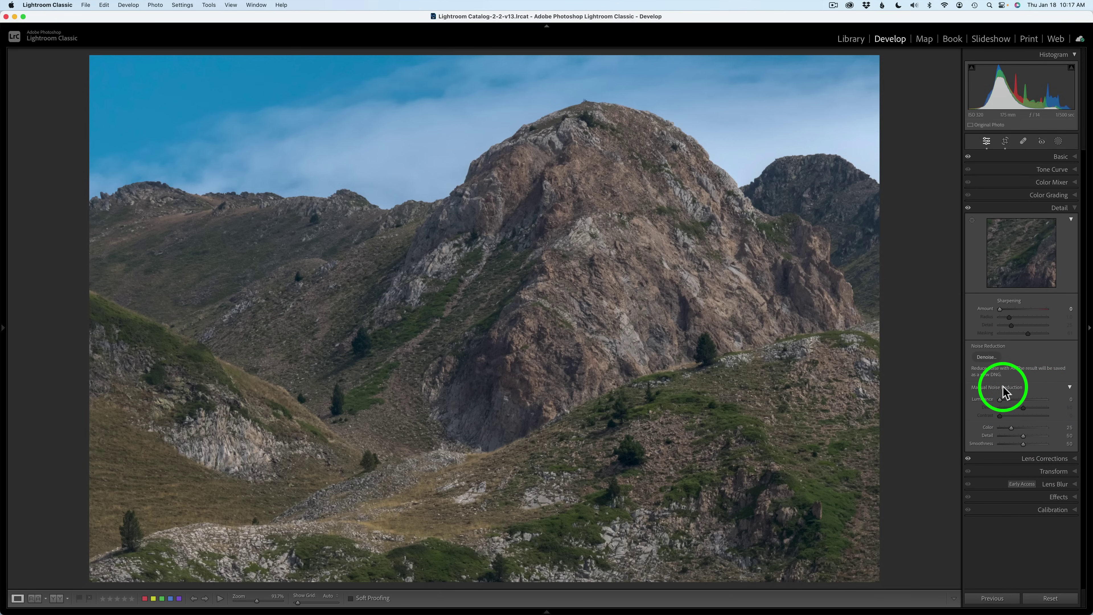
click(1004, 210)
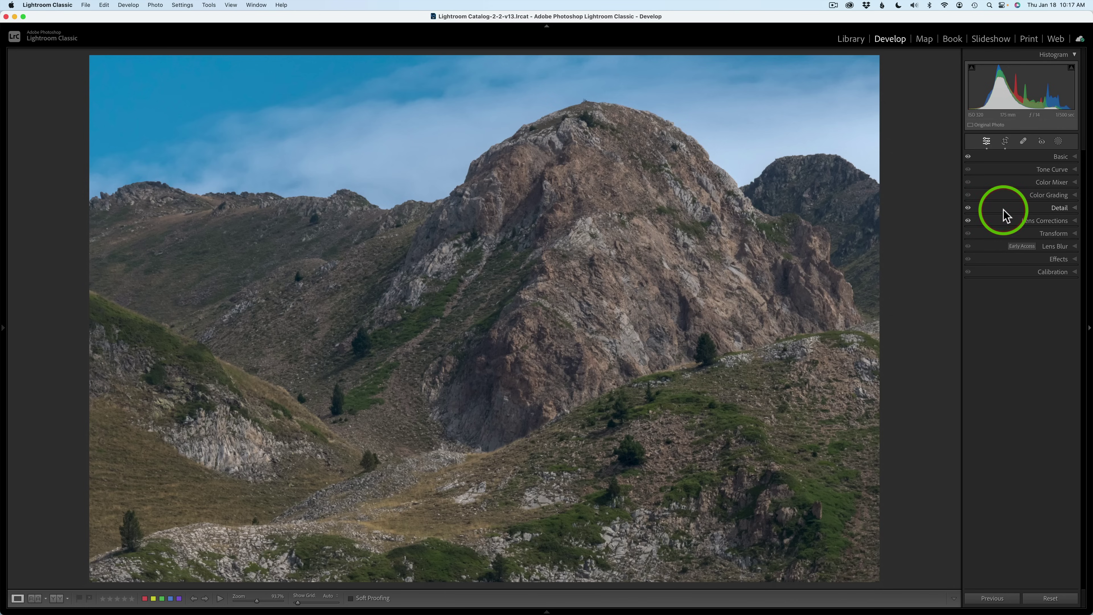
click(1035, 221)
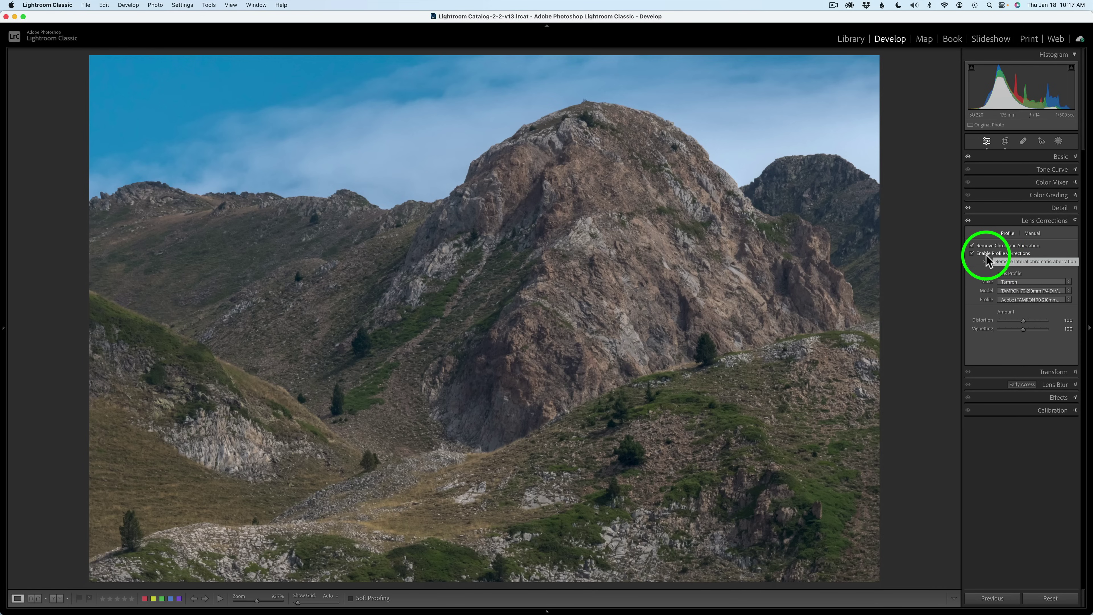
click(999, 225)
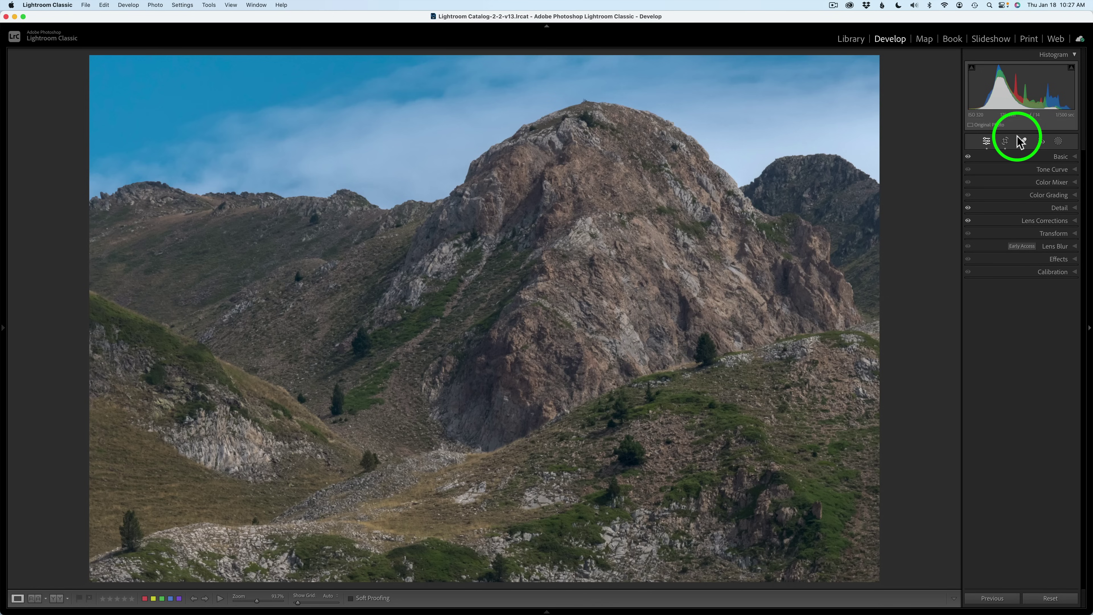
click(1006, 142)
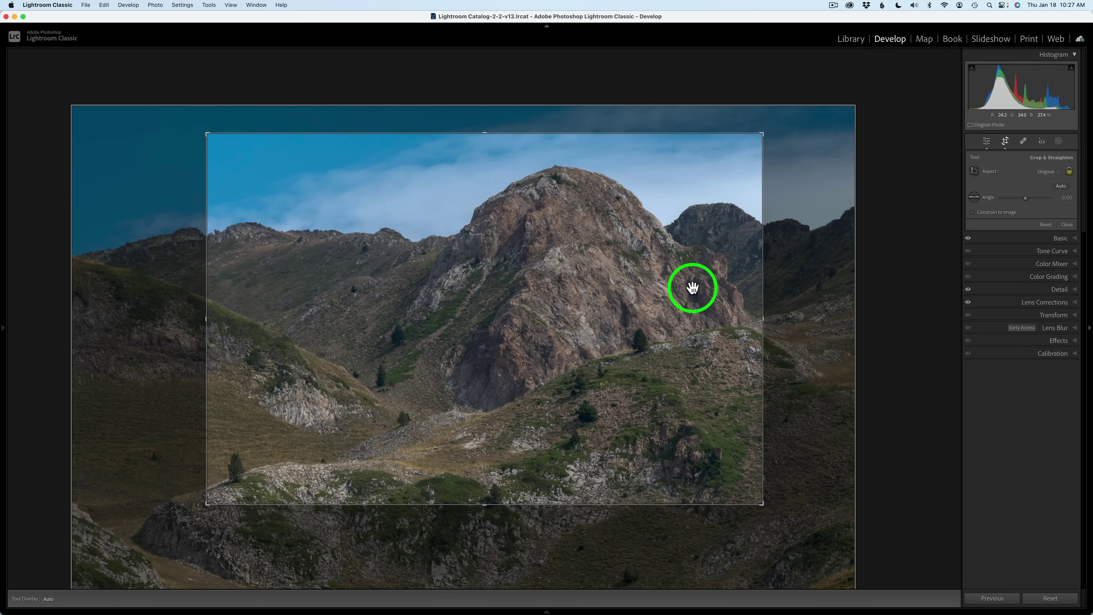
click(986, 142)
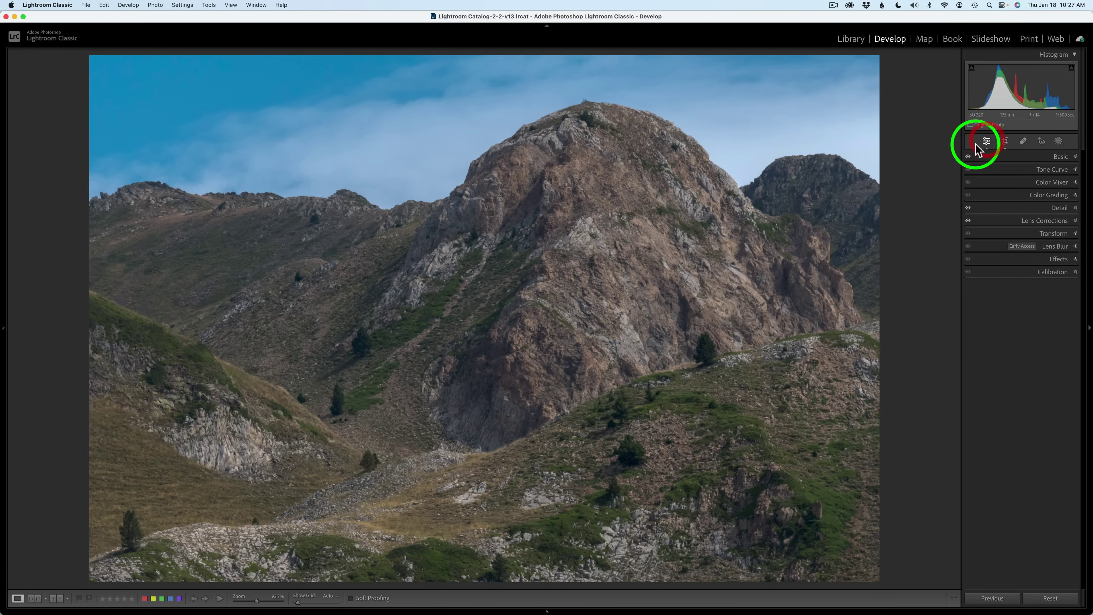
Step: Open the mountain photo from Lightroom Classic in Adobe Photoshop 2024 for editing
right_click(559, 245)
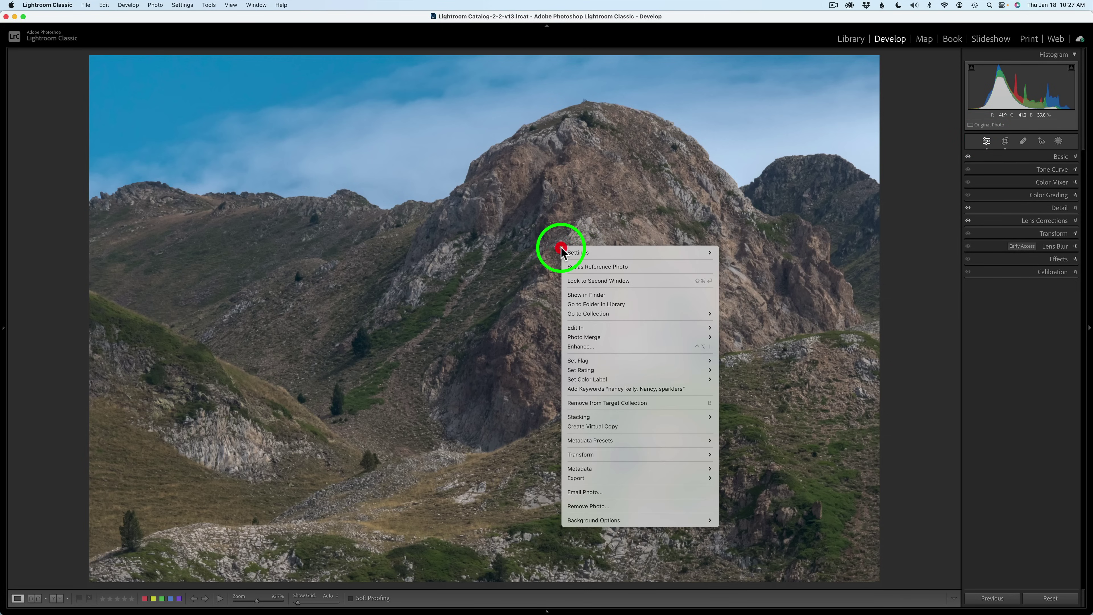
mouse_move(588, 327)
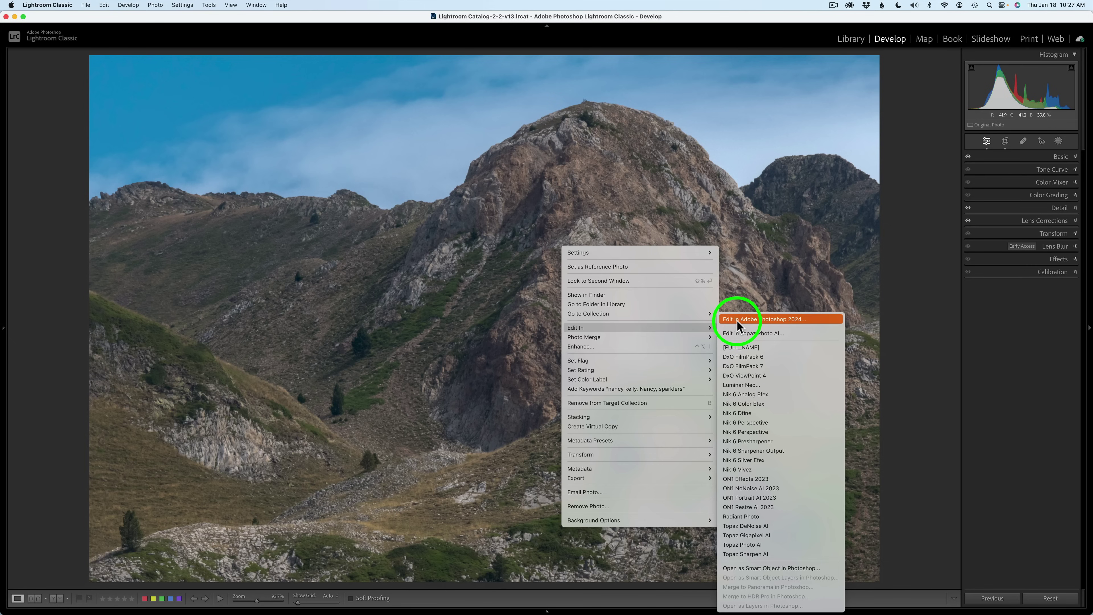
click(914, 320)
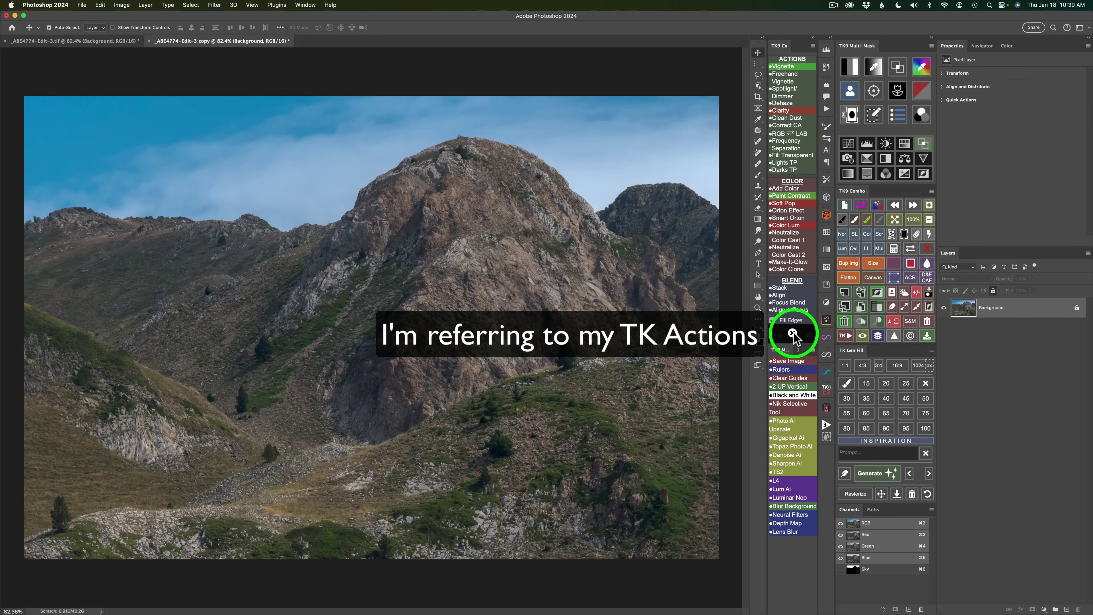
Step: Examine the TK9 Cx options, including auto-close for the TK actions menu, and redisplay the TK actions list
click(792, 333)
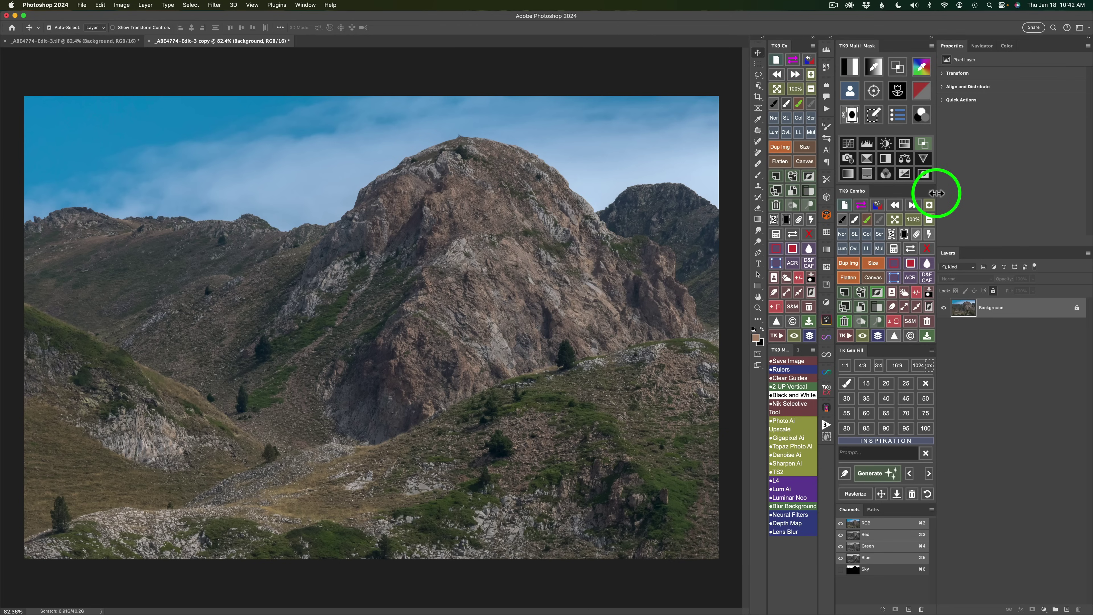
click(813, 46)
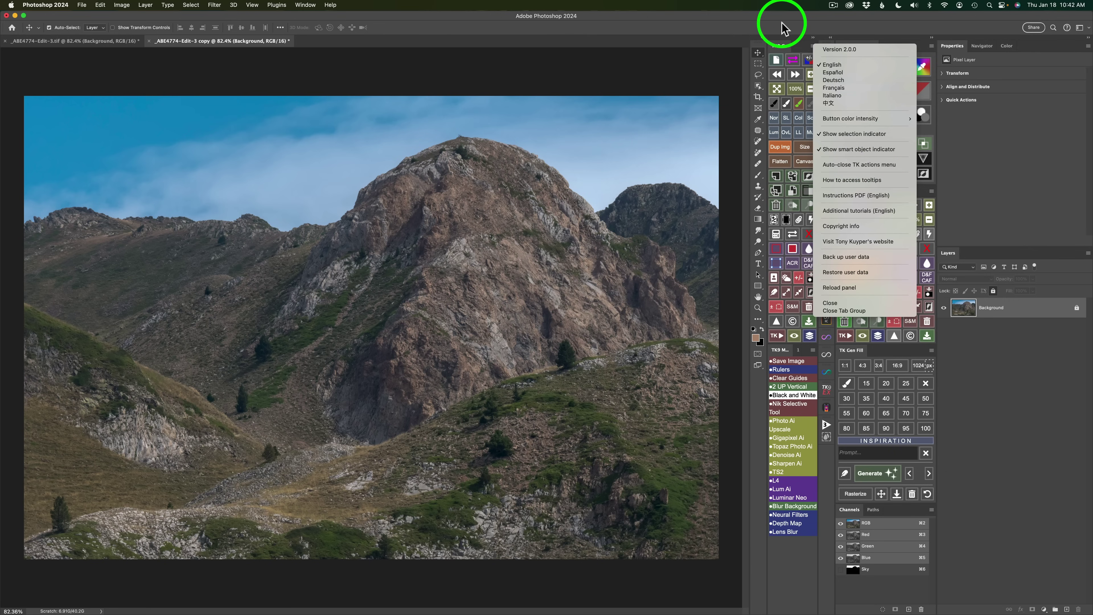
click(777, 35)
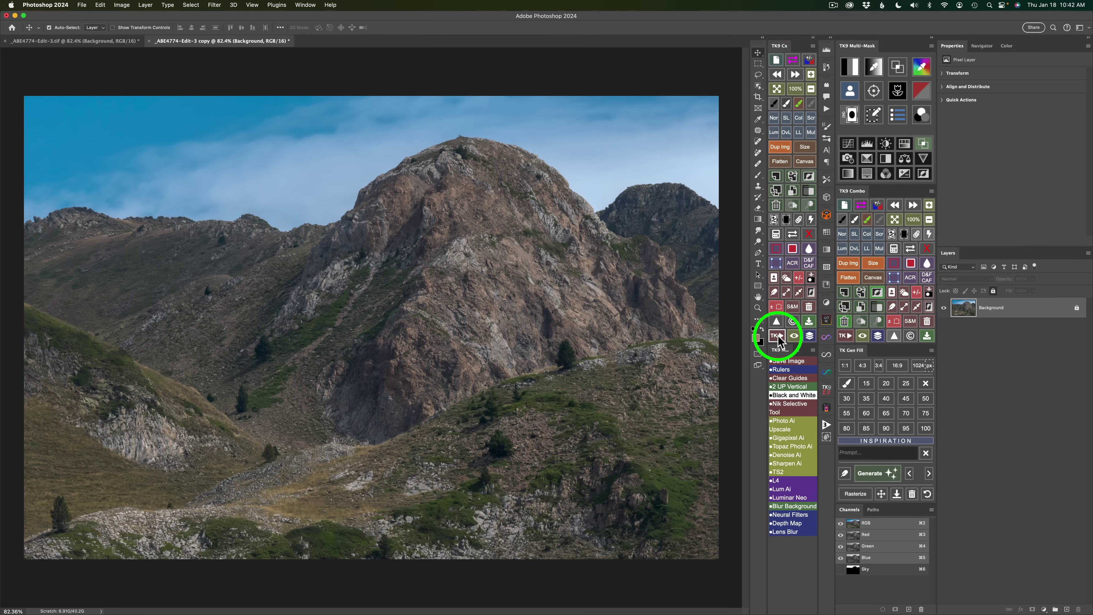
click(778, 338)
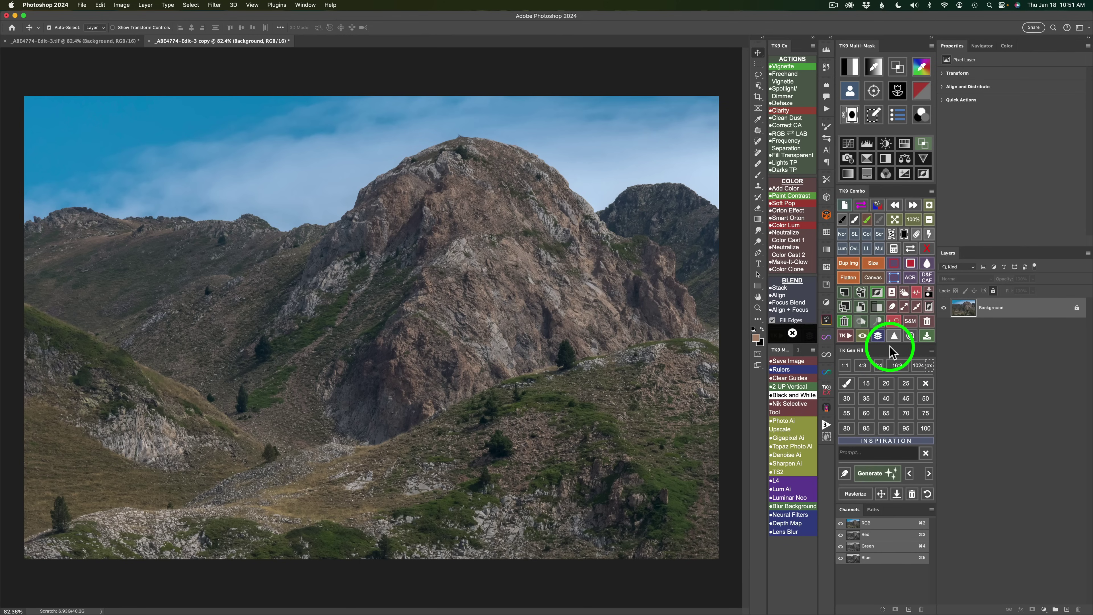
Step: Select the sky and save it as a Sky channel, with the inverted selection saved as a Foreground channel
click(904, 294)
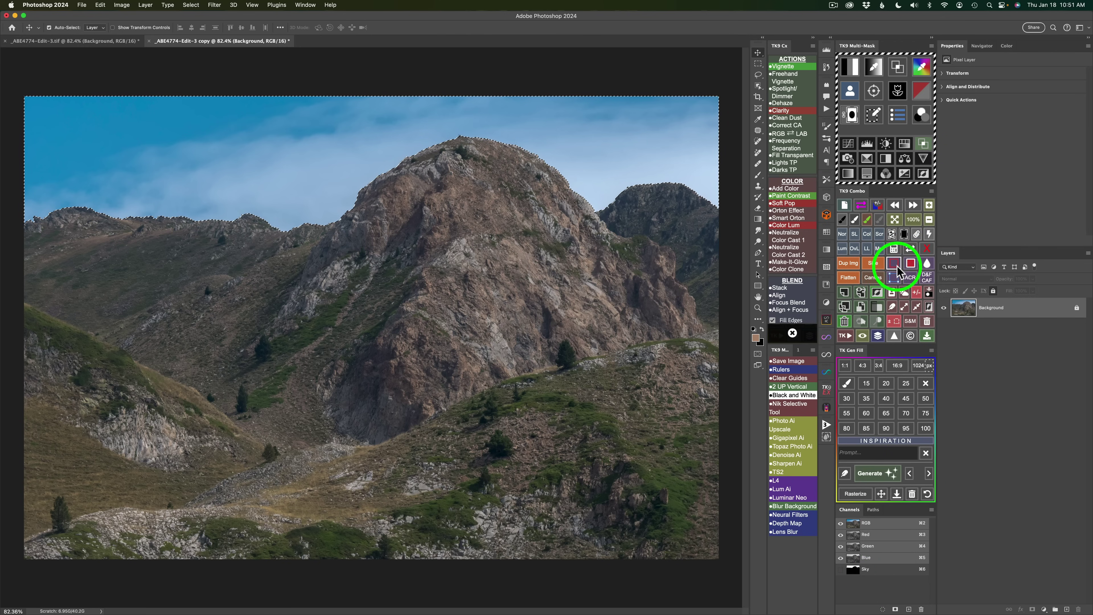
click(903, 295)
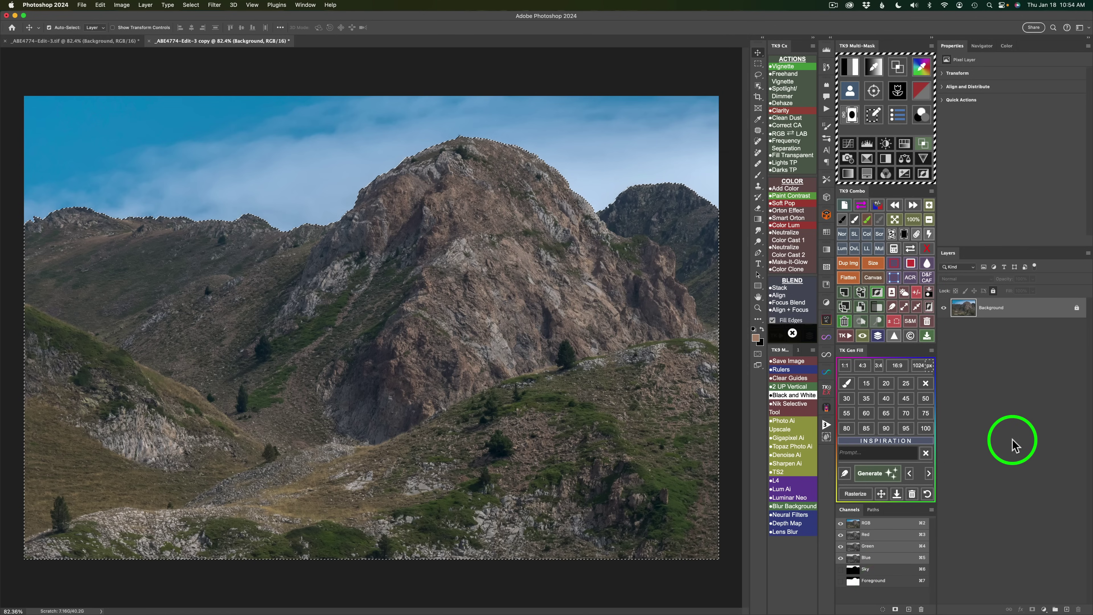
Step: Generate a midtones 3 luminosity mask, apply it to a Color Grading layer and duplicate that layer
click(872, 73)
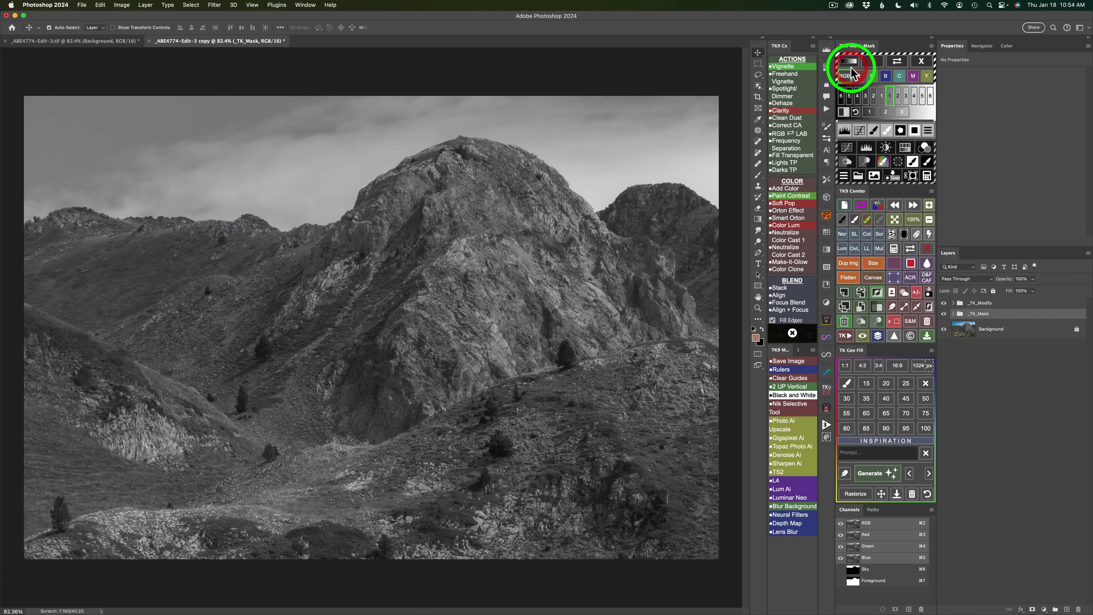
click(902, 113)
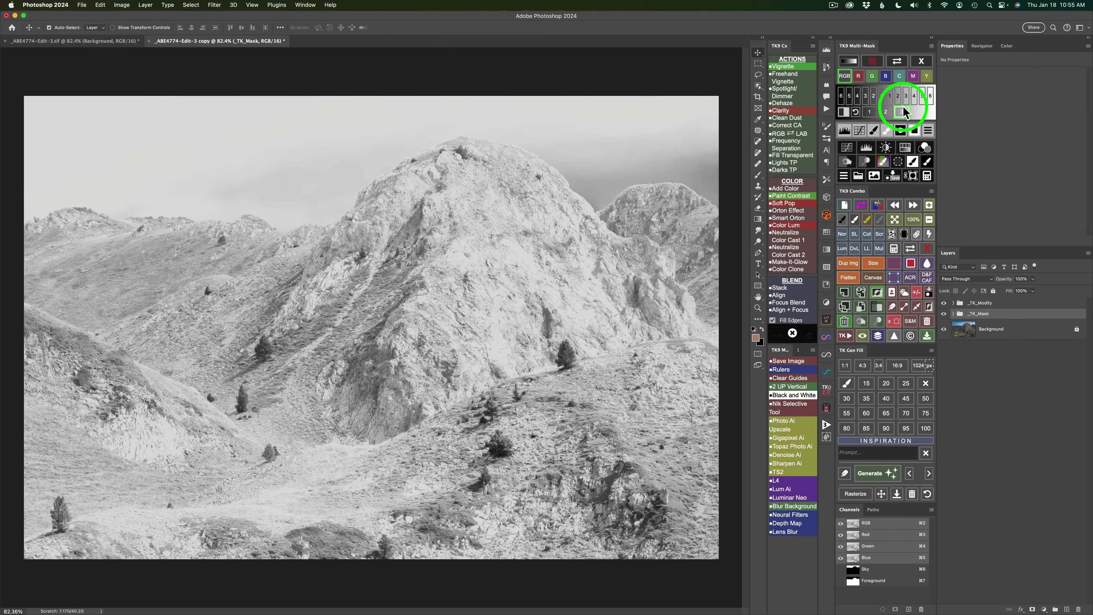
click(924, 147)
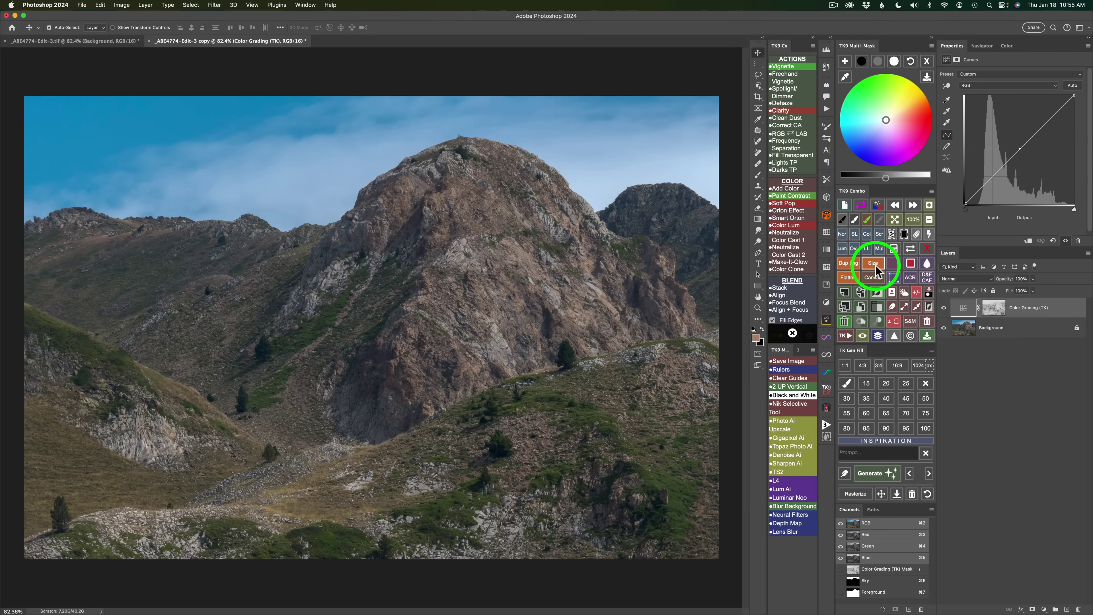
click(845, 306)
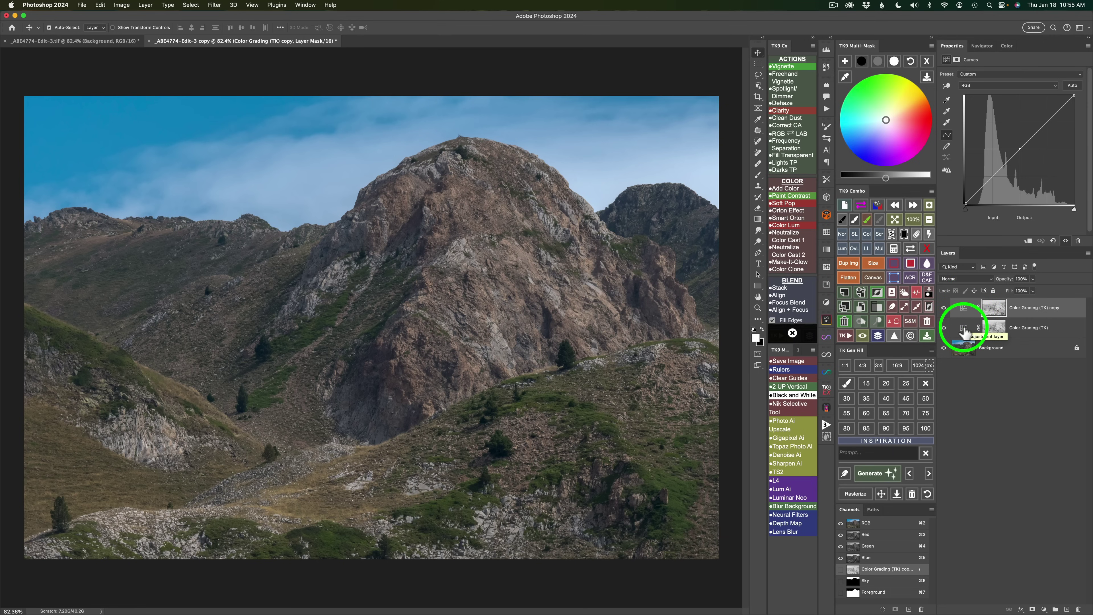
Step: Rename the lower color grading layer "FG Bal and Contrast (TK)" and its copy as the Sky Bal and Contrast layer
click(965, 331)
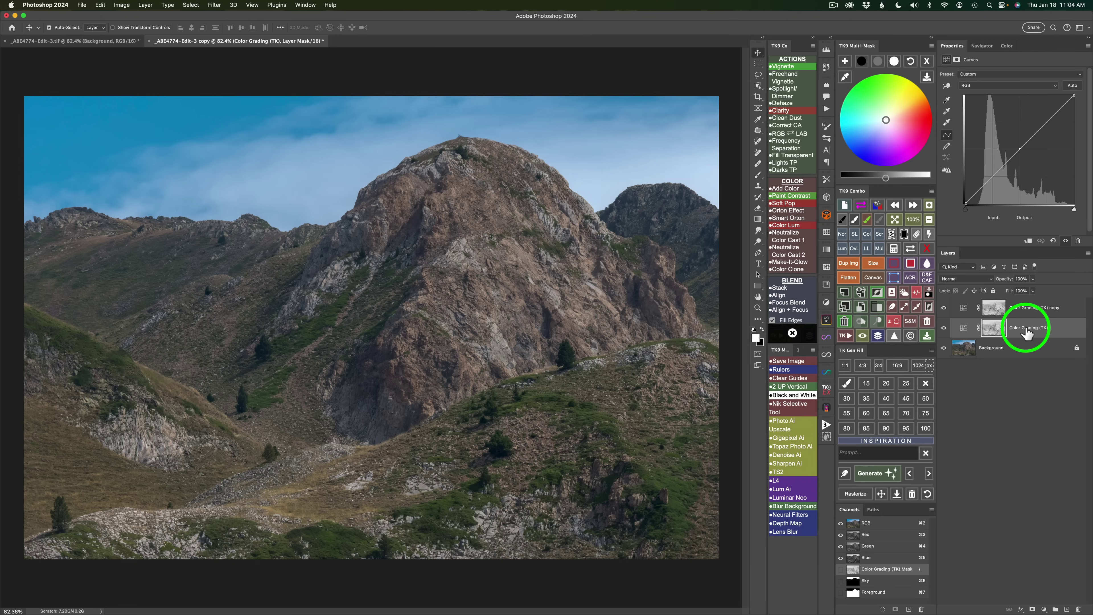
double_click(1026, 329)
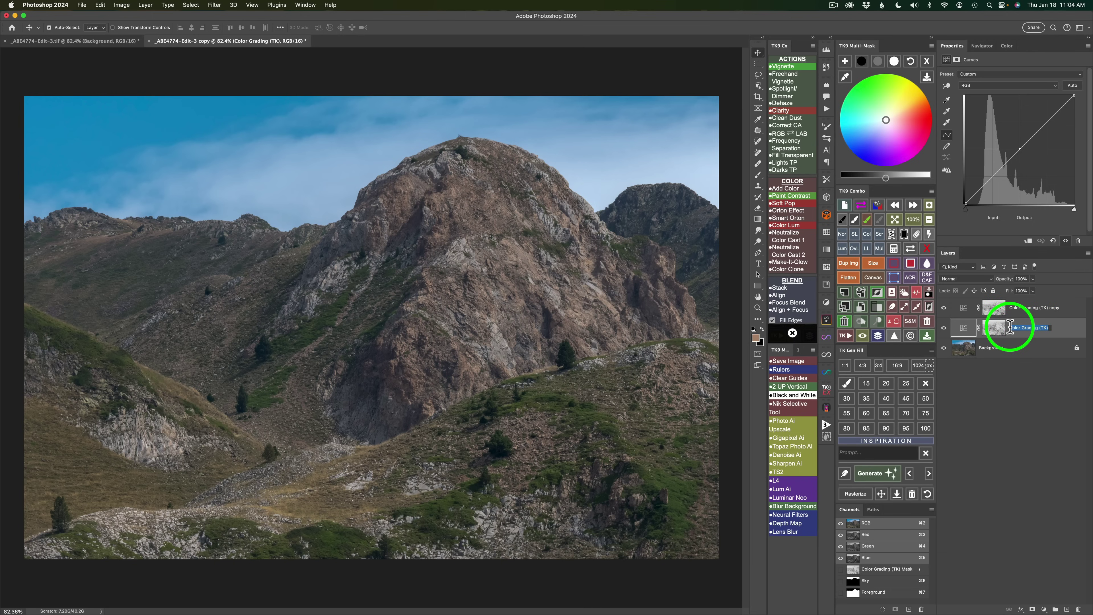
click(1010, 328)
drag(1009, 327, 1042, 328)
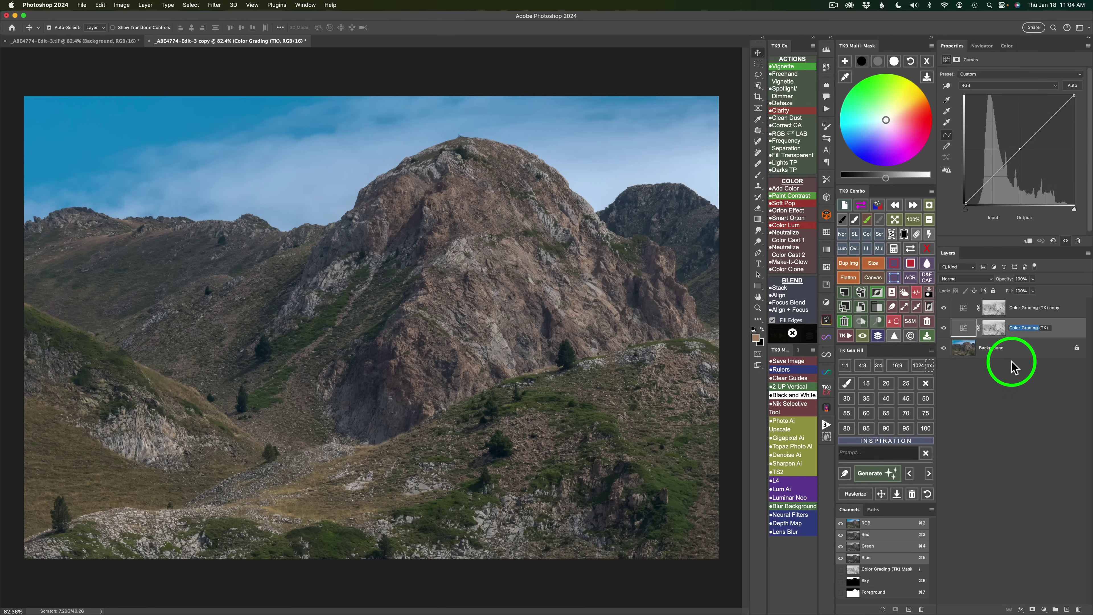
text(FG Bal and Contrast)
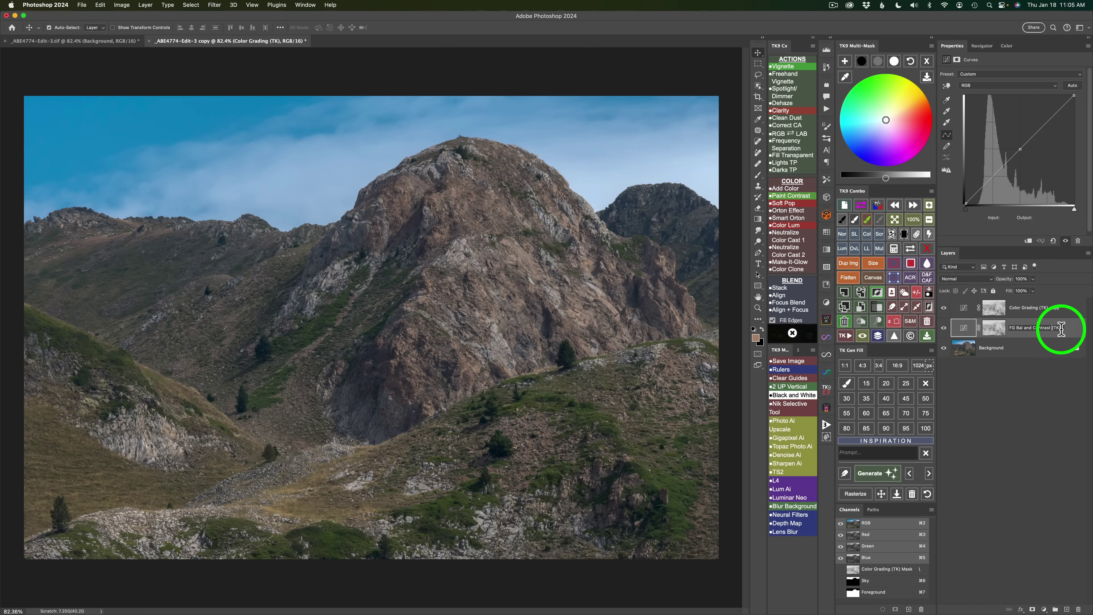
click(1061, 329)
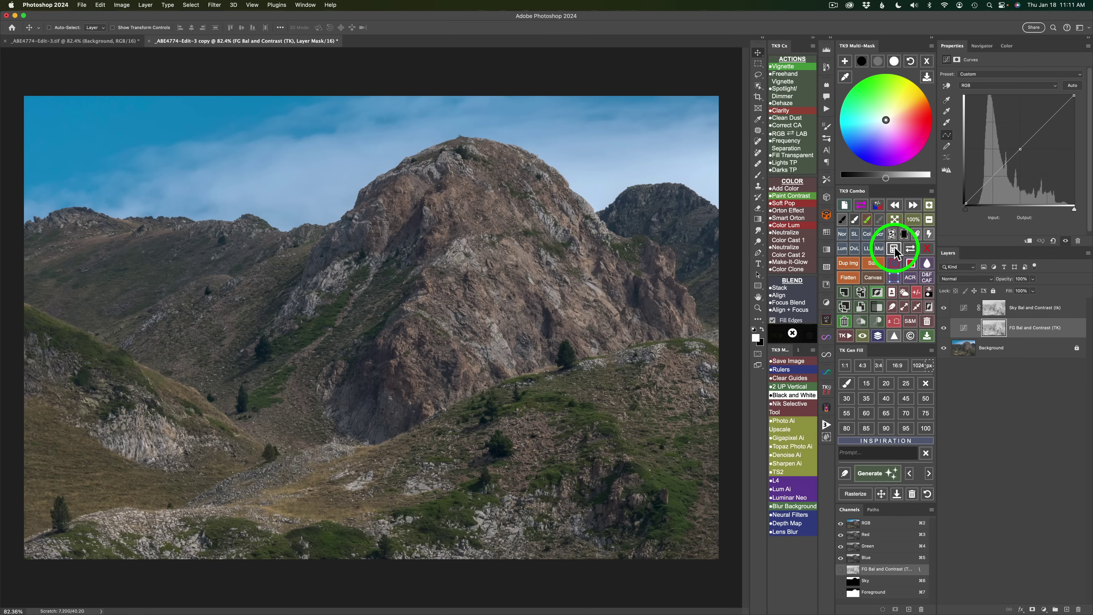
Step: Restrict the FG Bal and Contrast layer's mask to the land by intersecting it with the saved Foreground selection
click(894, 249)
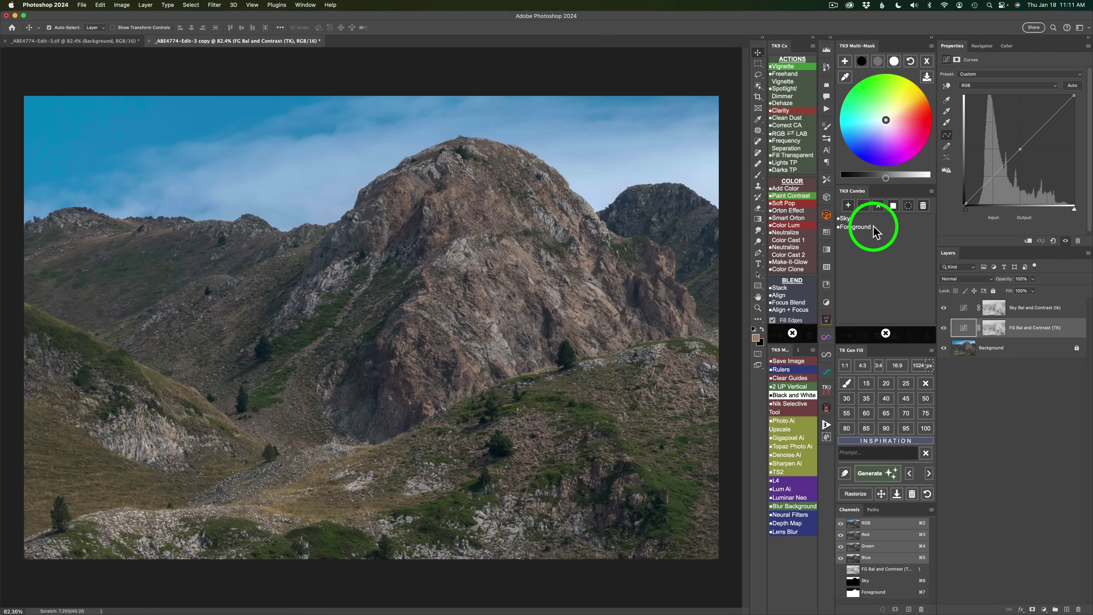
click(860, 227)
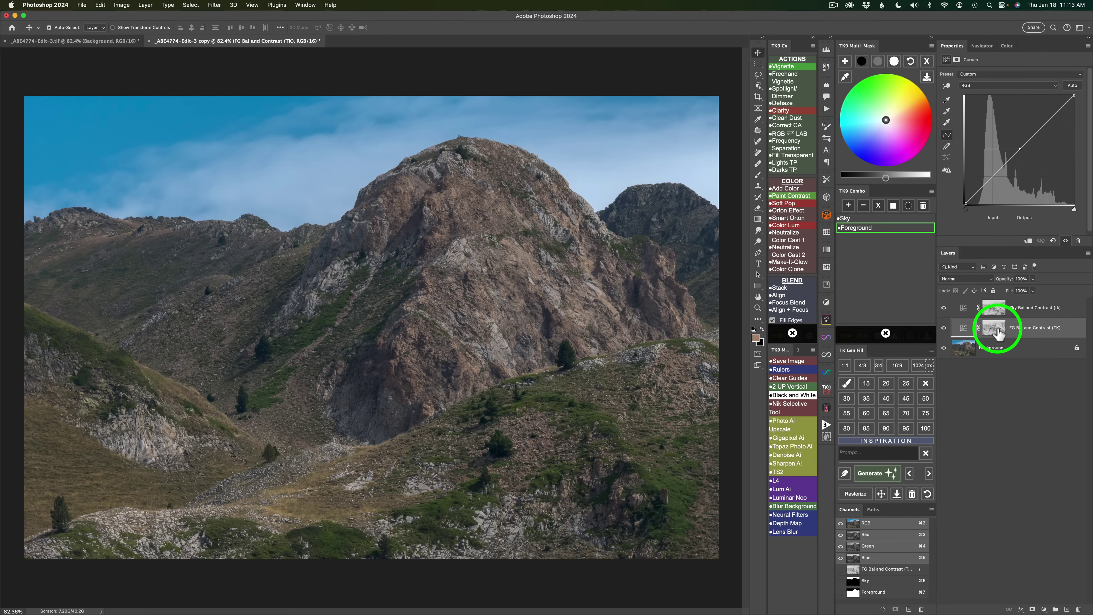
click(878, 205)
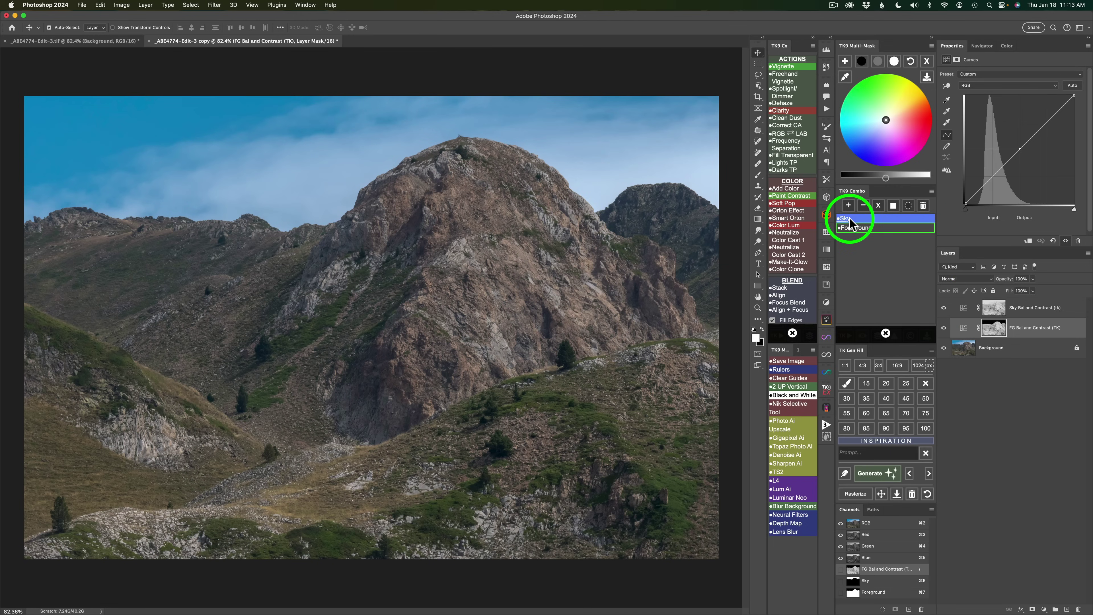
click(863, 206)
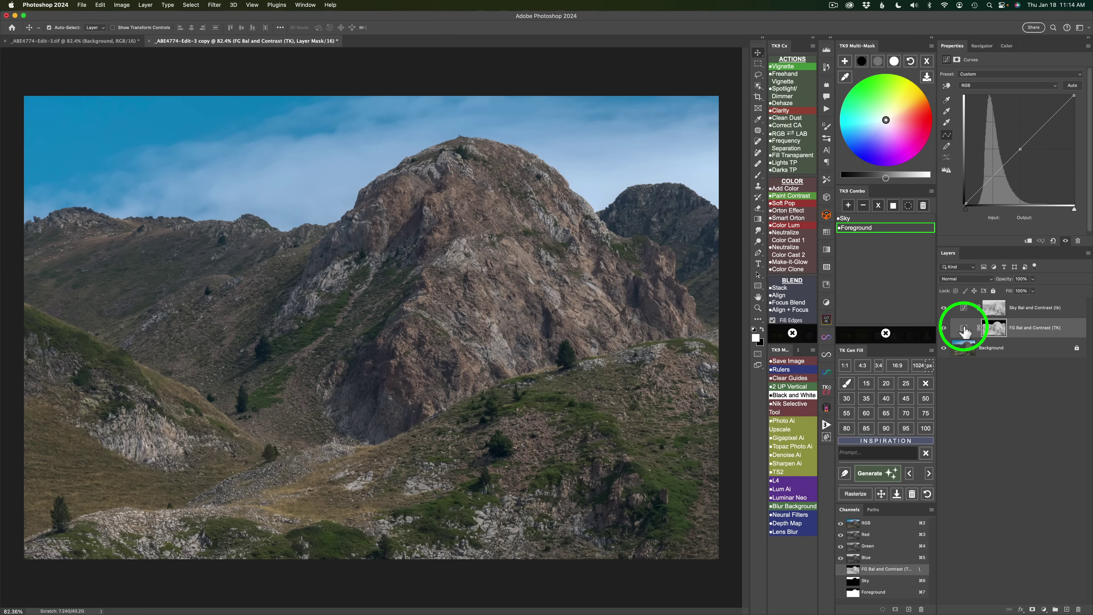
Step: Brighten the midtones of the FG Bal and Contrast color grade to a brightness of 54
click(878, 62)
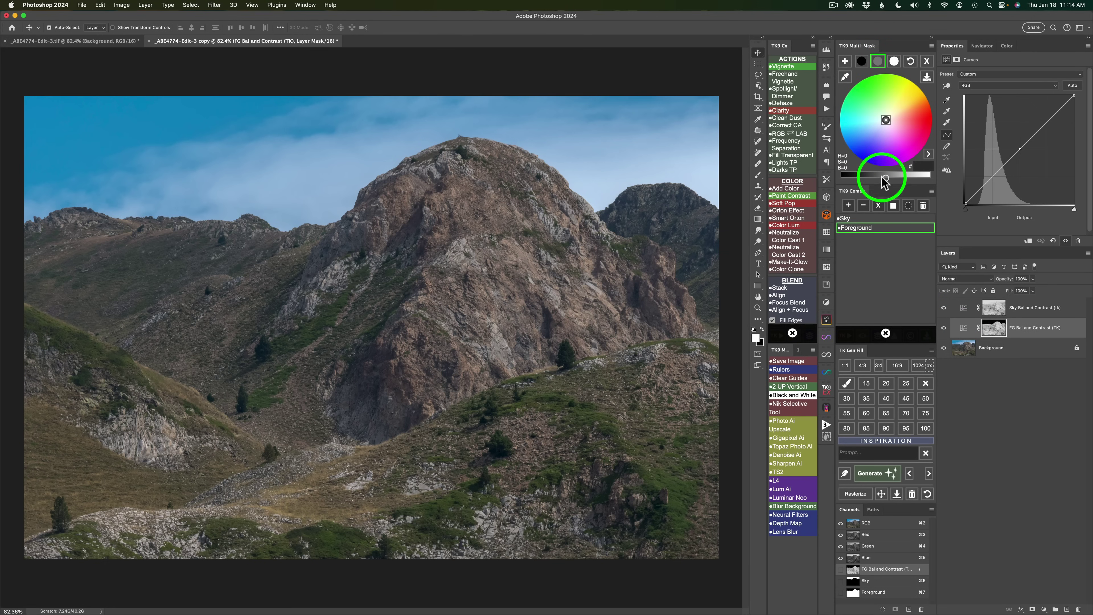
click(898, 177)
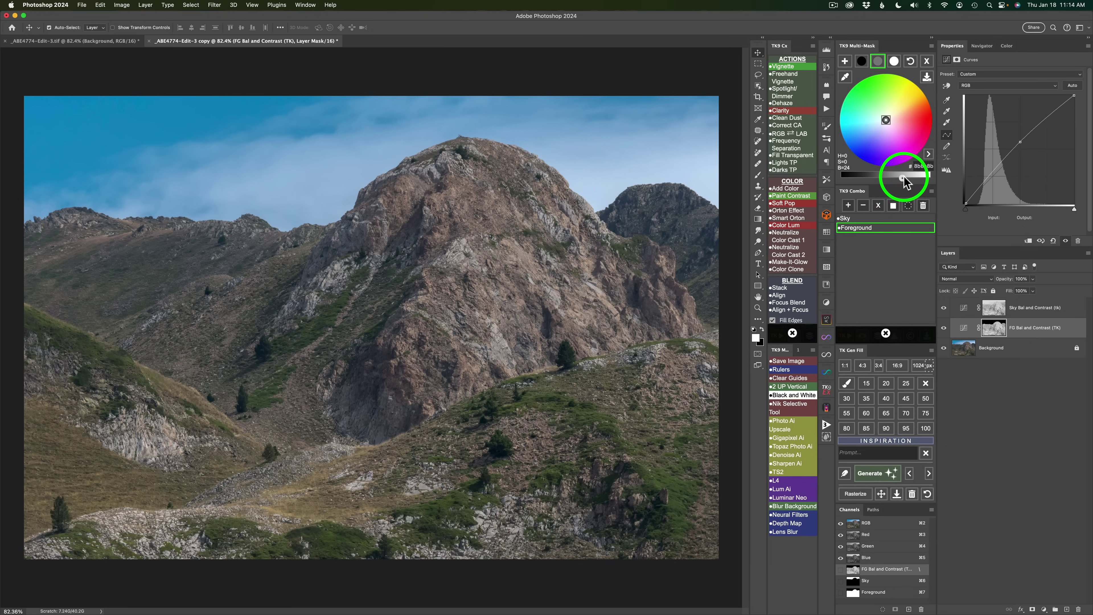
drag(907, 176, 925, 178)
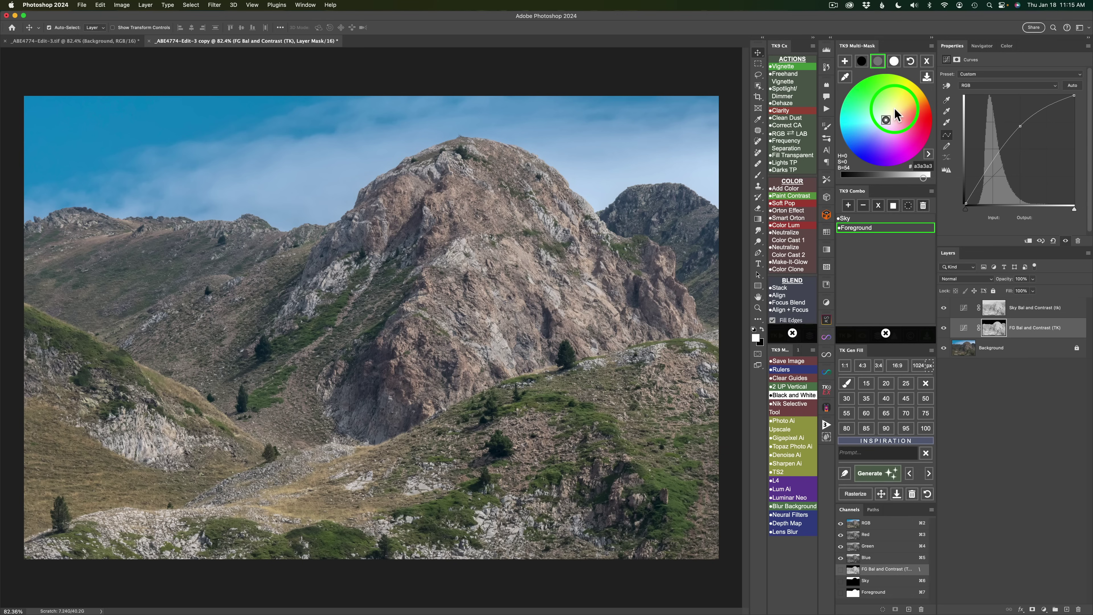
Step: Warm the foreground midtones with hue 39 and saturation 27, giving the color a39477
mouse_move(894, 108)
mouse_down()
mouse_move(907, 92)
mouse_move(923, 114)
mouse_move(900, 124)
mouse_move(928, 126)
mouse_move(906, 122)
mouse_up()
click(894, 108)
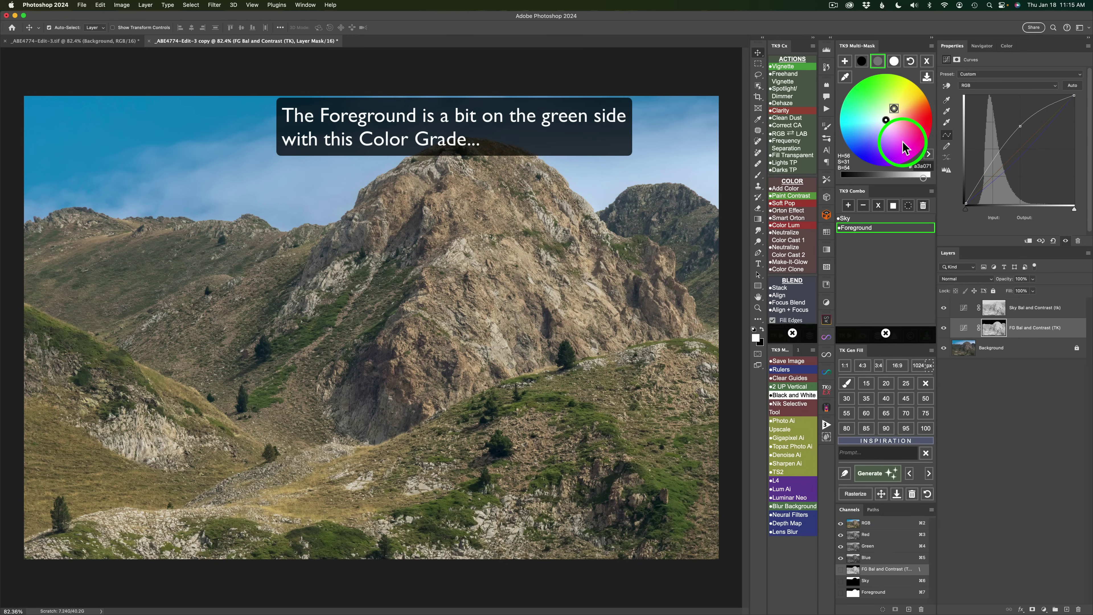
click(921, 167)
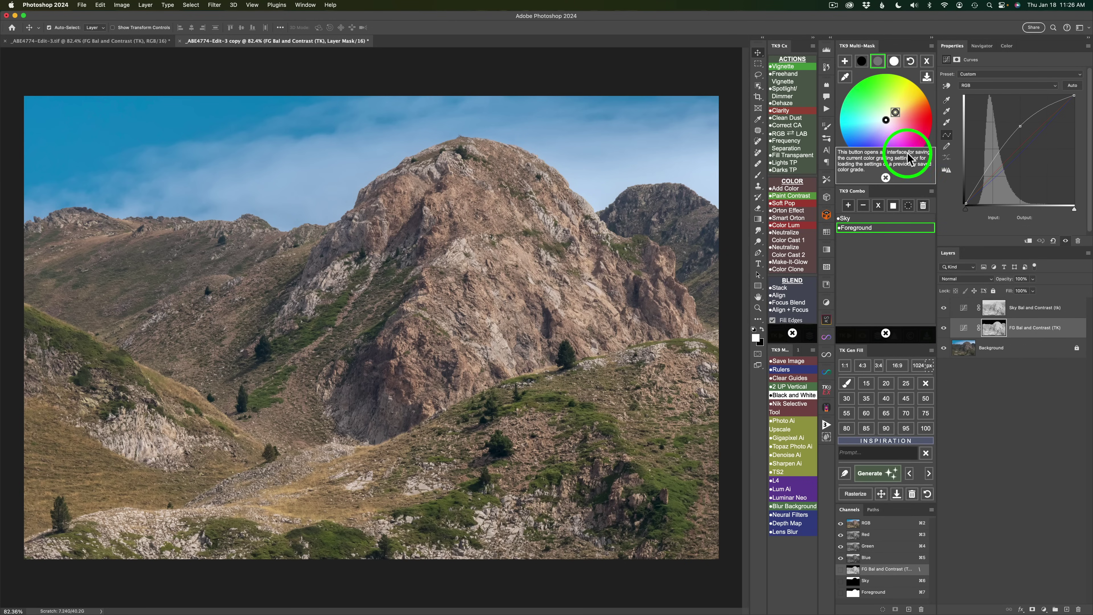
click(885, 177)
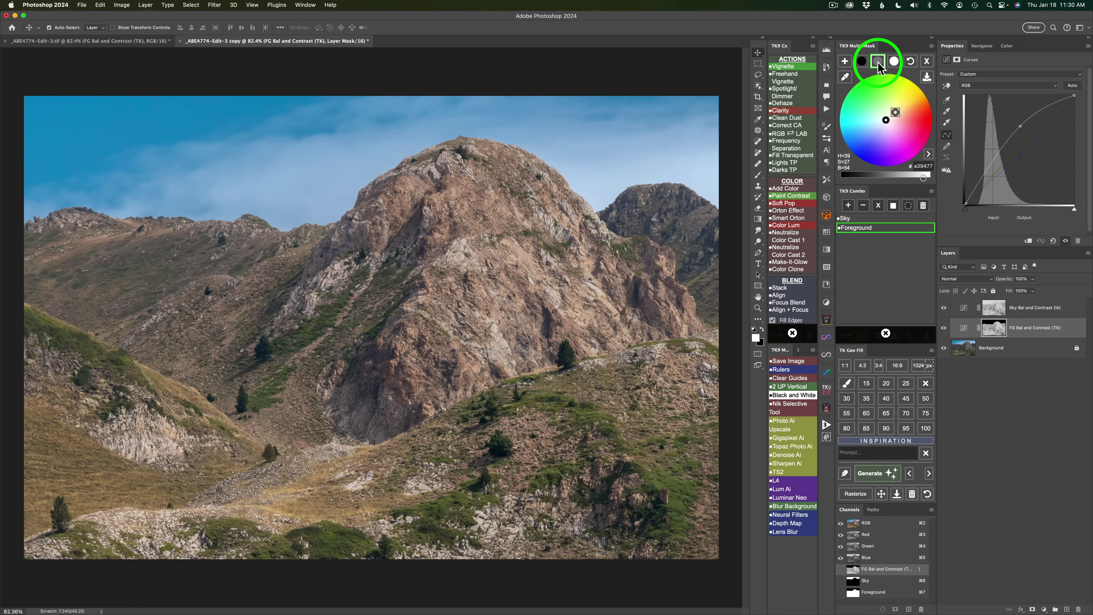
Step: Darken the blacks of the FG Bal and Contrast color grade to a brightness of -12 and compare the layer's before and after
click(862, 61)
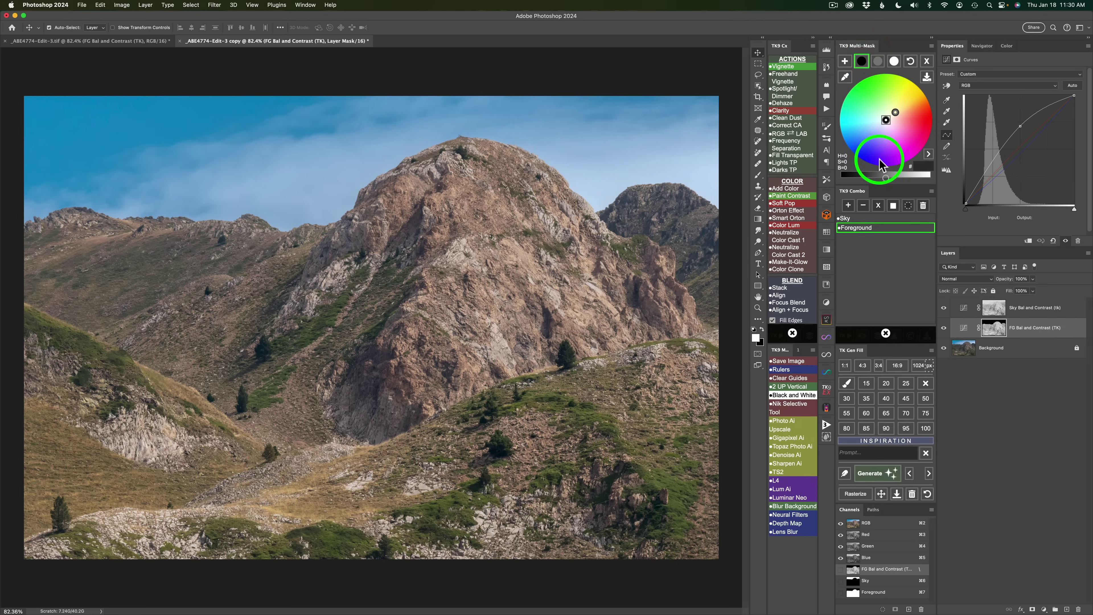
click(880, 178)
drag(881, 178, 879, 178)
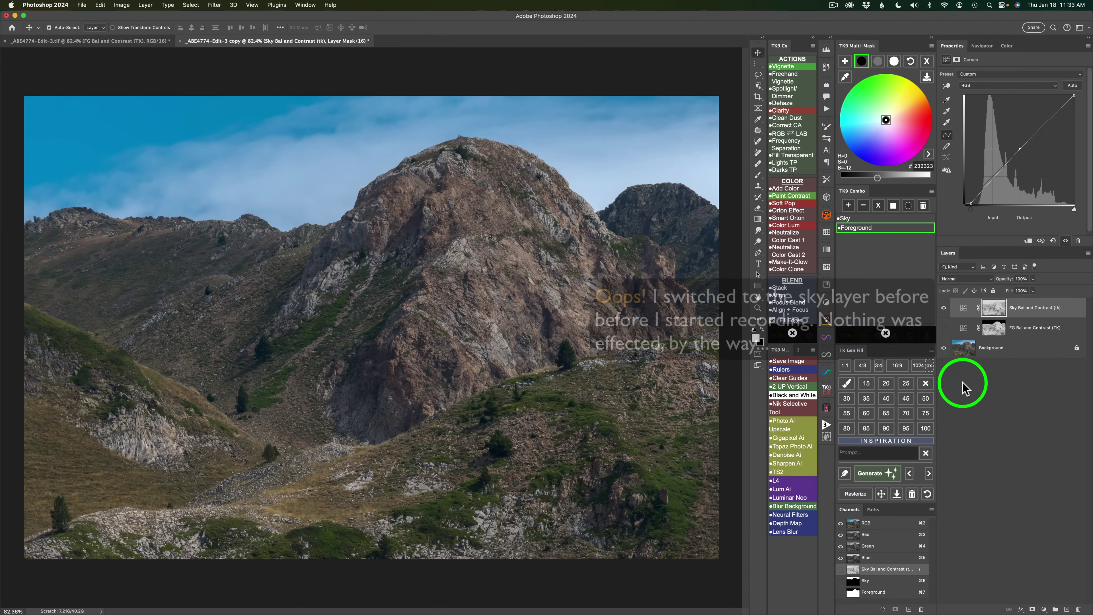
click(944, 328)
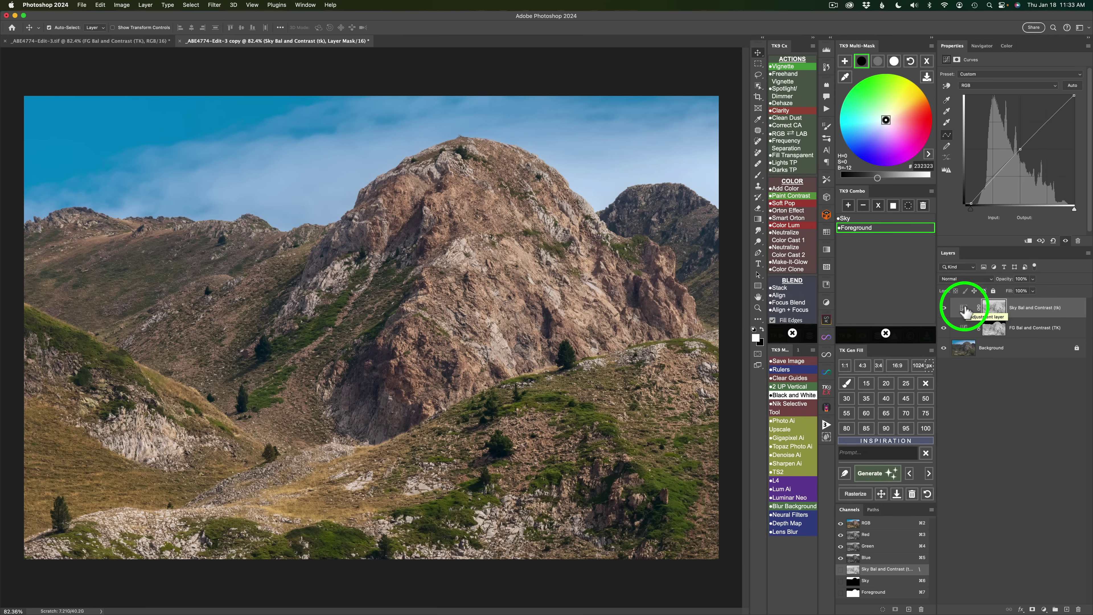
Step: Restrict the Sky Bal and Contrast layer's mask to the sky by subtracting the saved Foreground selection
click(964, 308)
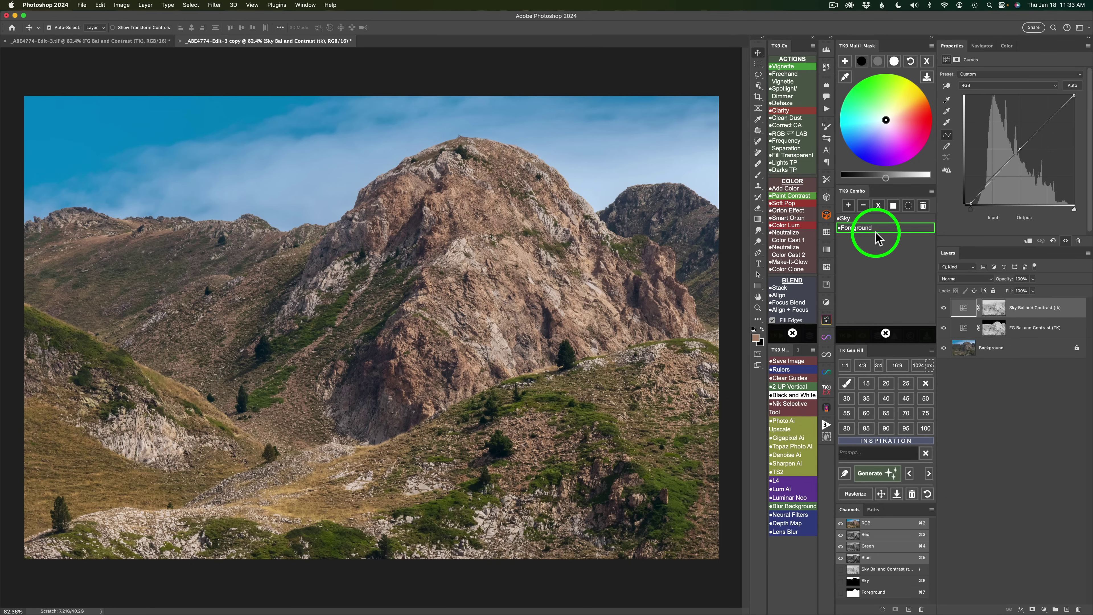
click(864, 228)
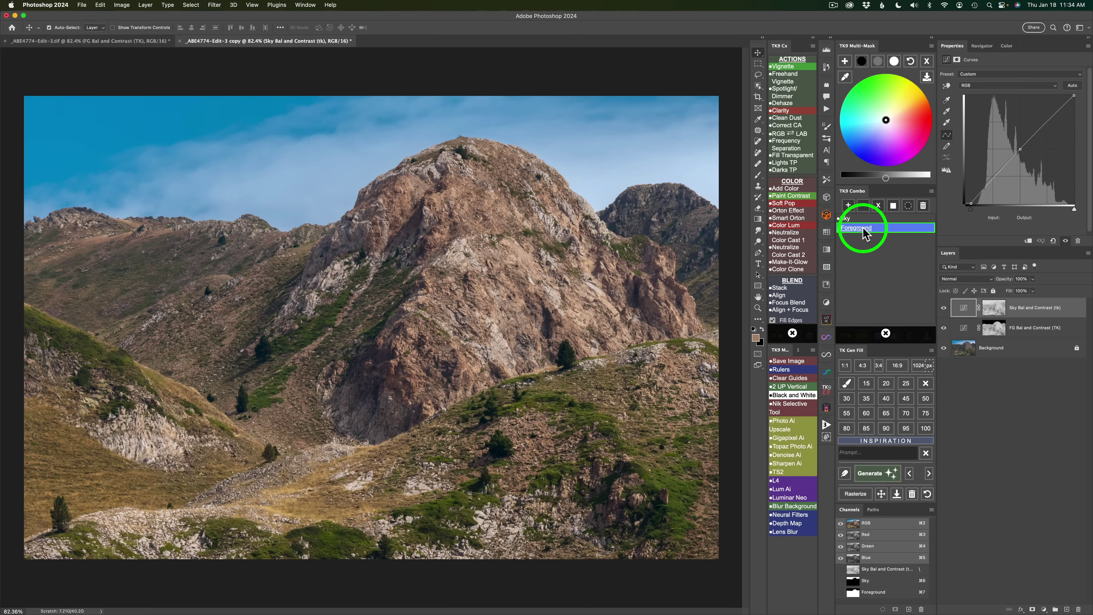
click(863, 206)
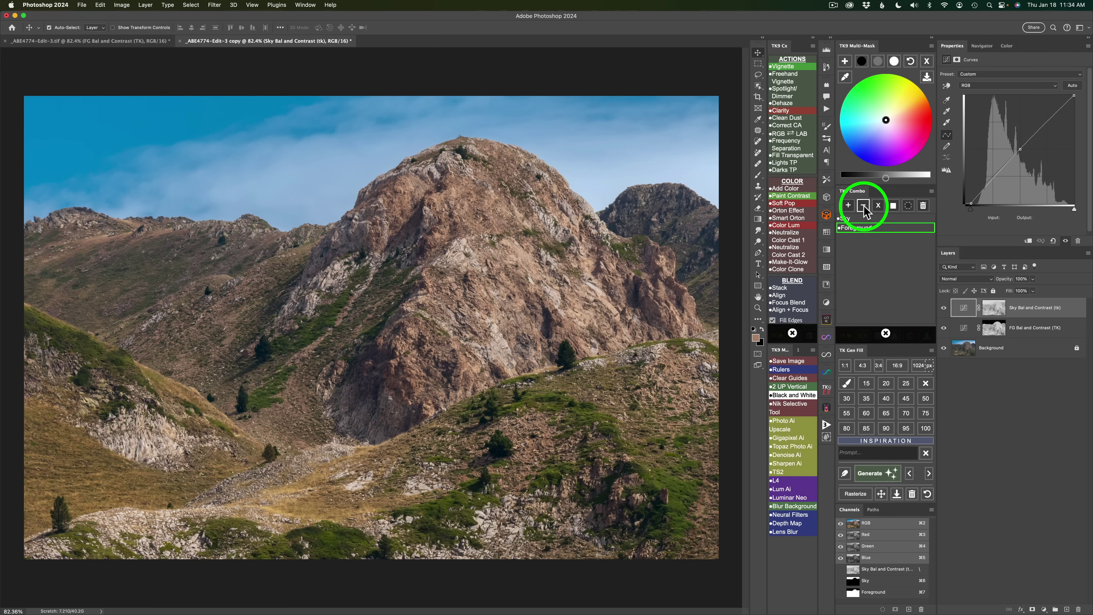
click(858, 220)
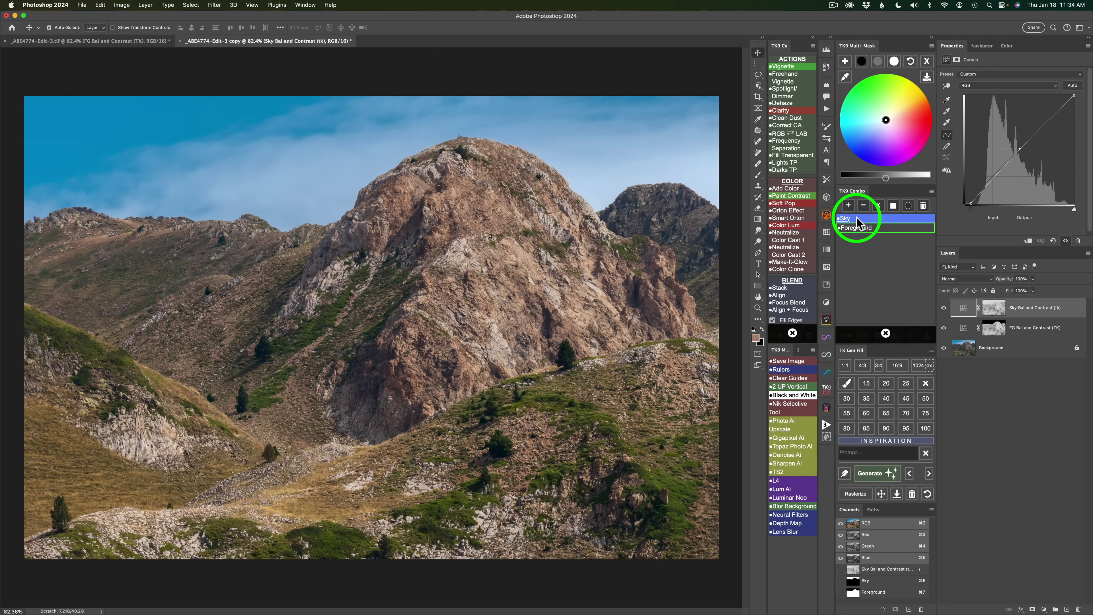
click(879, 205)
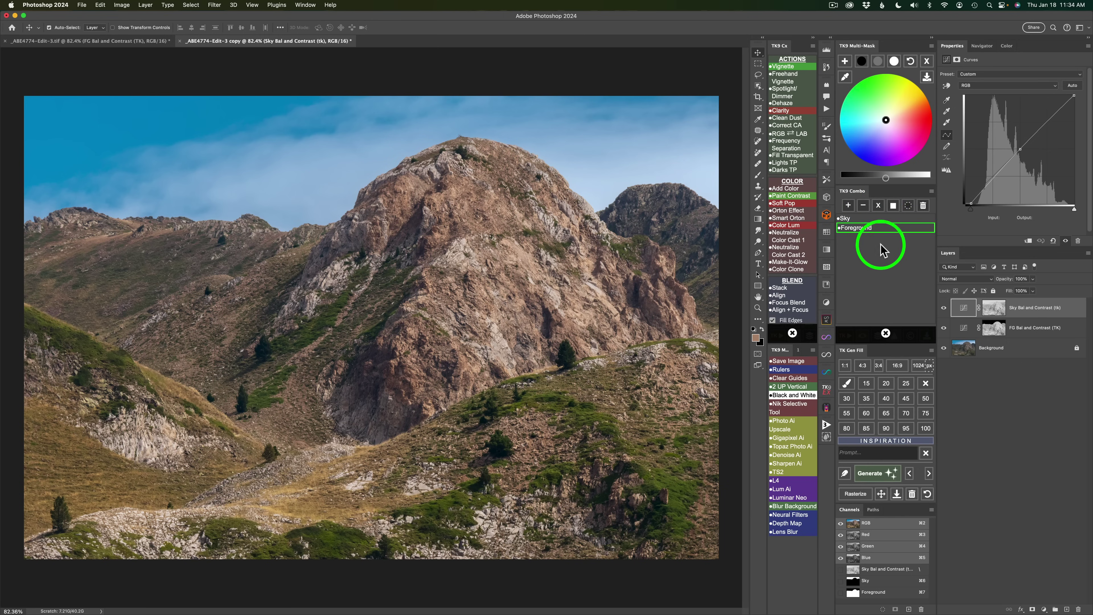
click(867, 230)
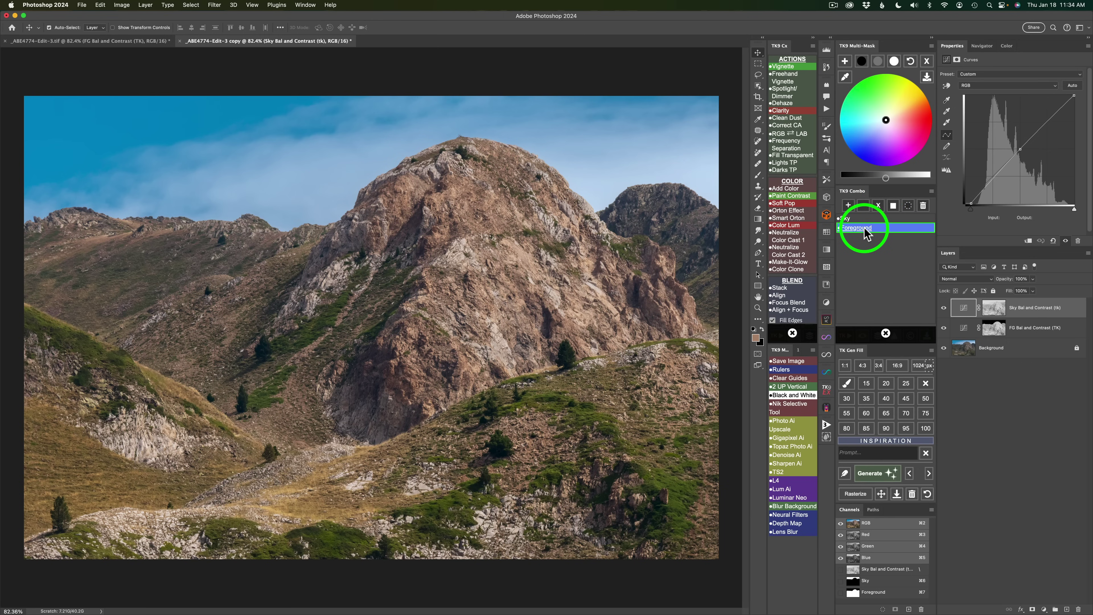
click(864, 206)
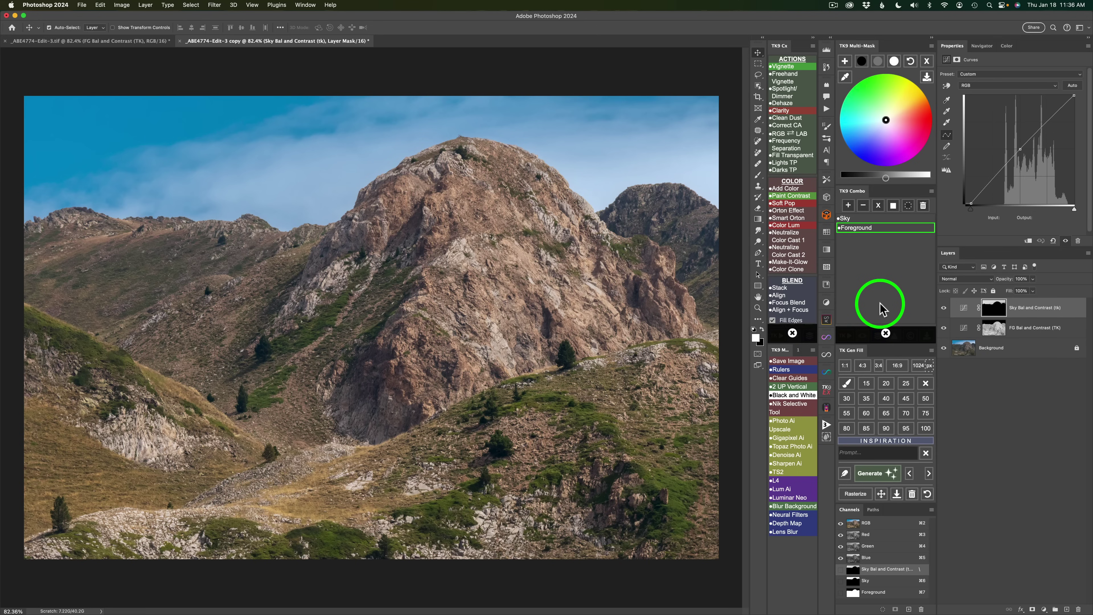
click(885, 333)
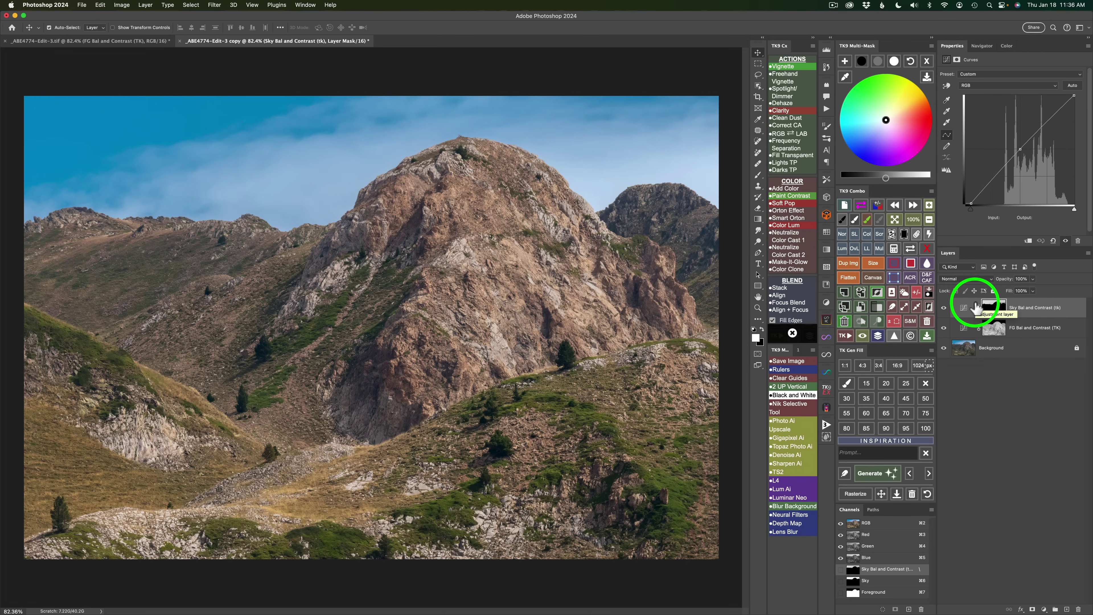
Step: Darken the midtones and raise the whites to a brightness of 35 in the Sky Bal and Contrast grade, comparing before and after
click(878, 61)
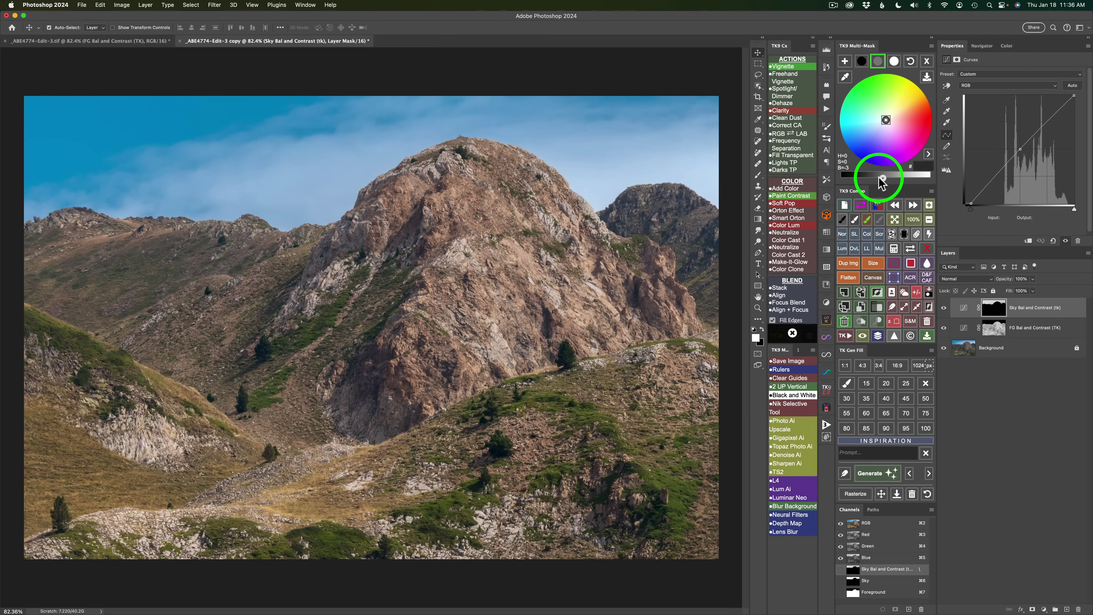
drag(880, 181, 868, 182)
click(894, 62)
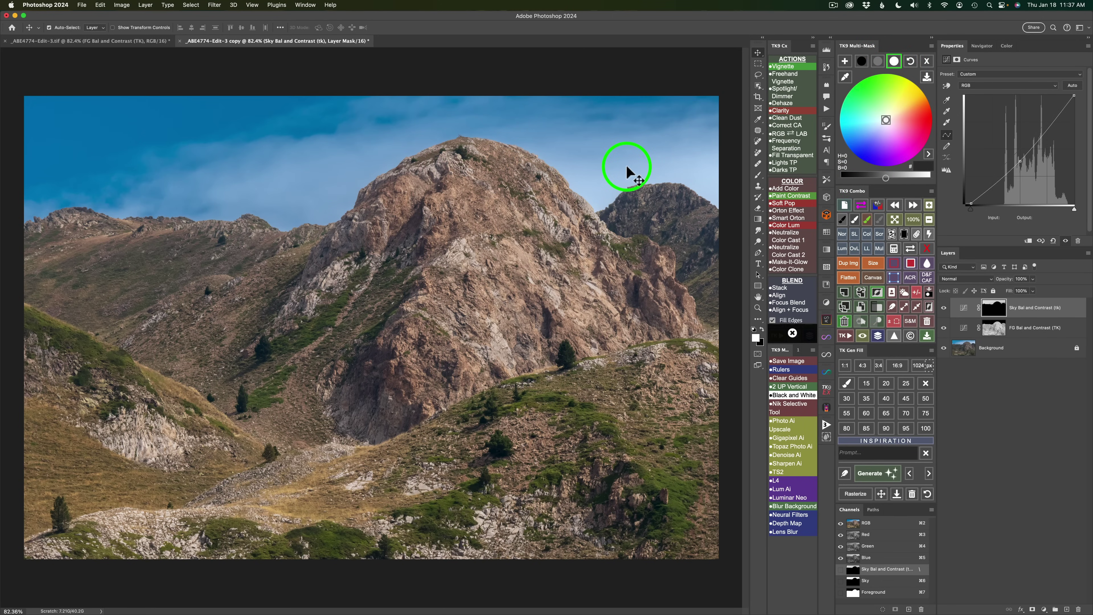
drag(888, 181, 911, 180)
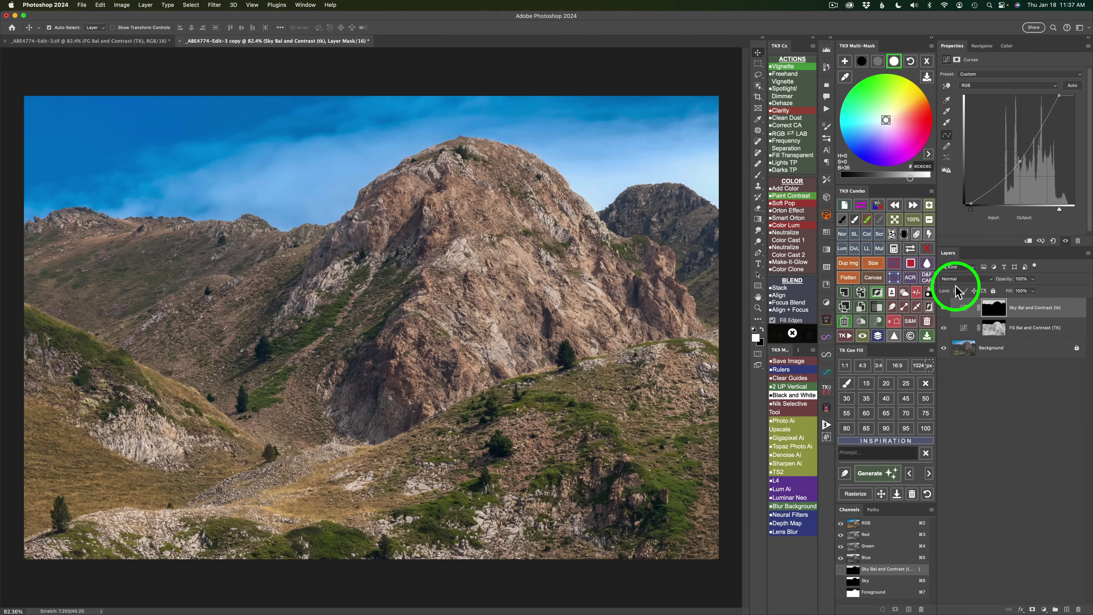
click(944, 310)
click(944, 309)
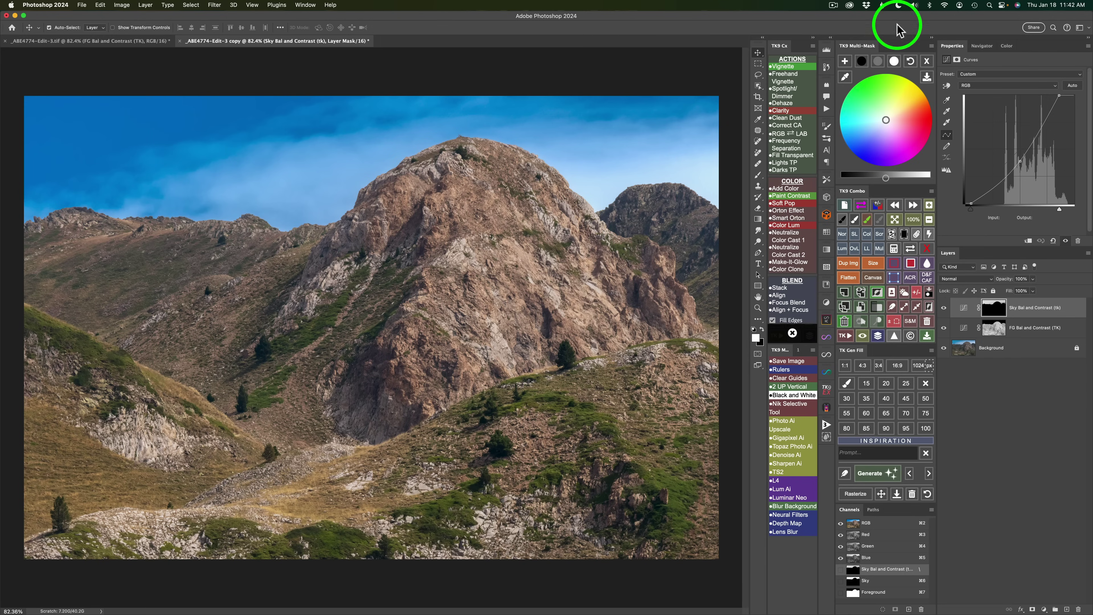
Step: Create a color mask from the deep blue sky color 445cb1 and brighten the mask until the sky is mostly white
click(928, 61)
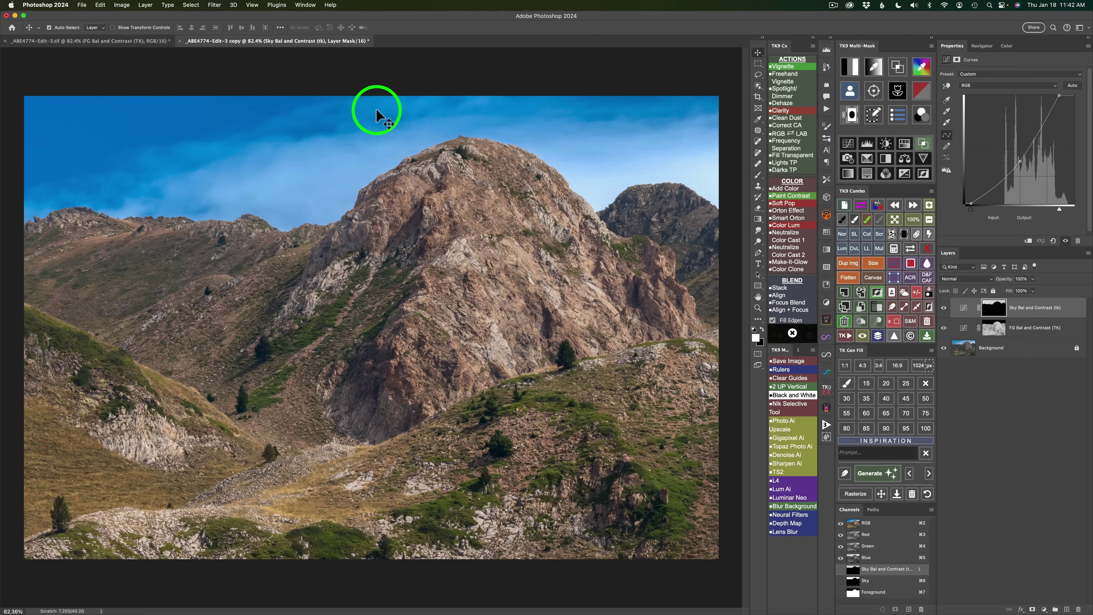
click(923, 69)
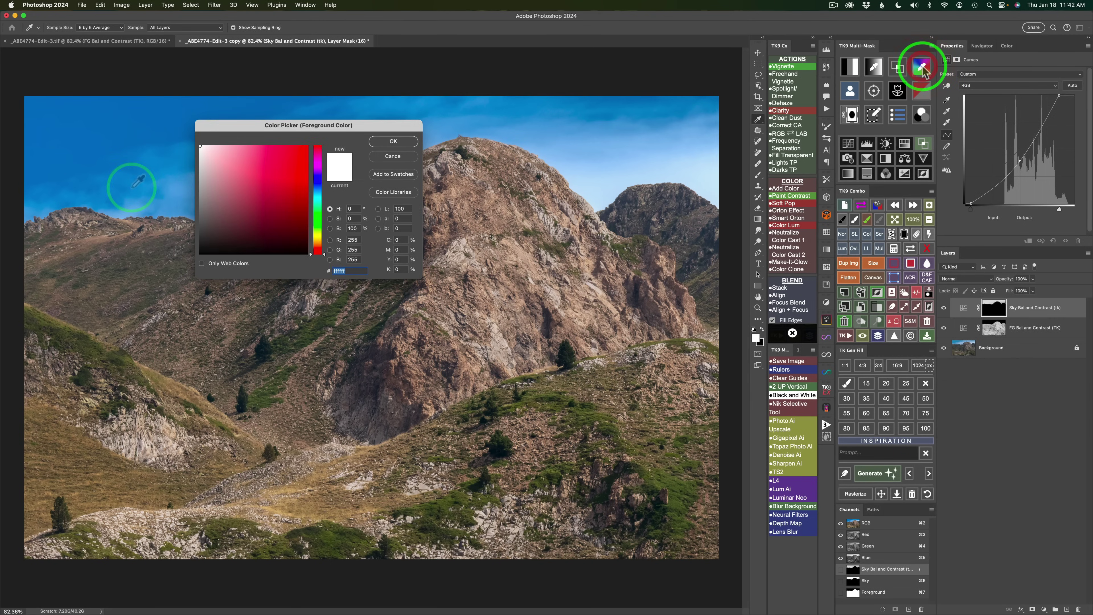
click(113, 127)
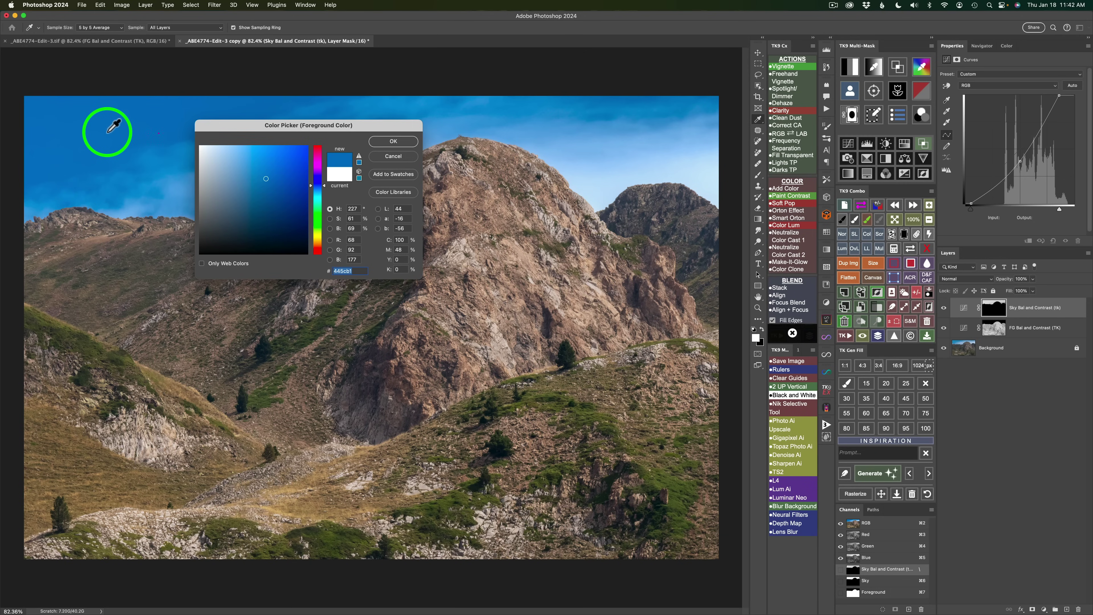
click(393, 143)
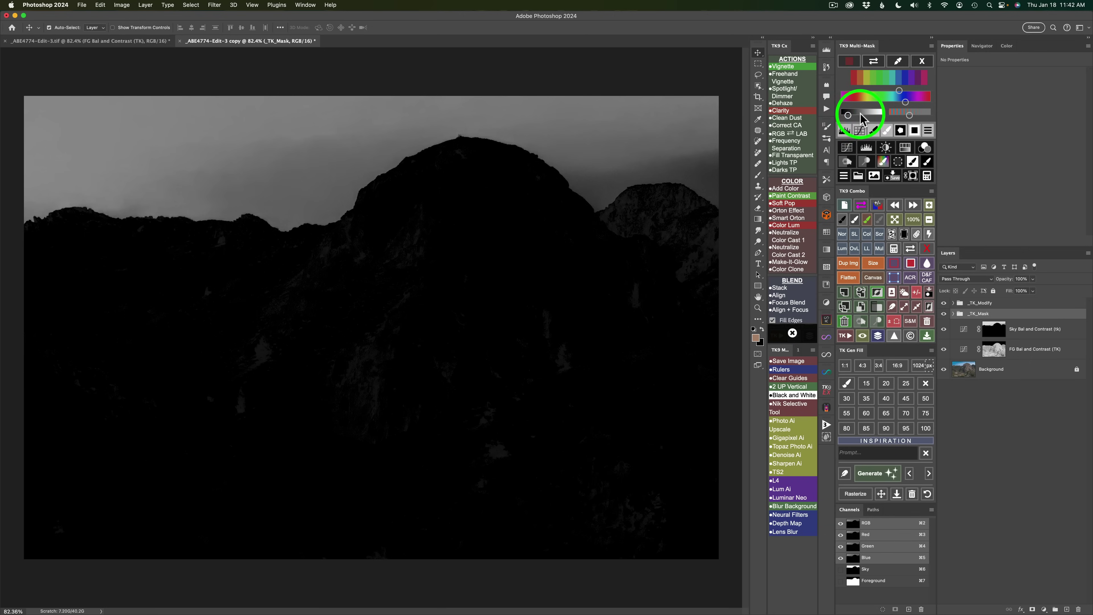
drag(847, 114, 872, 117)
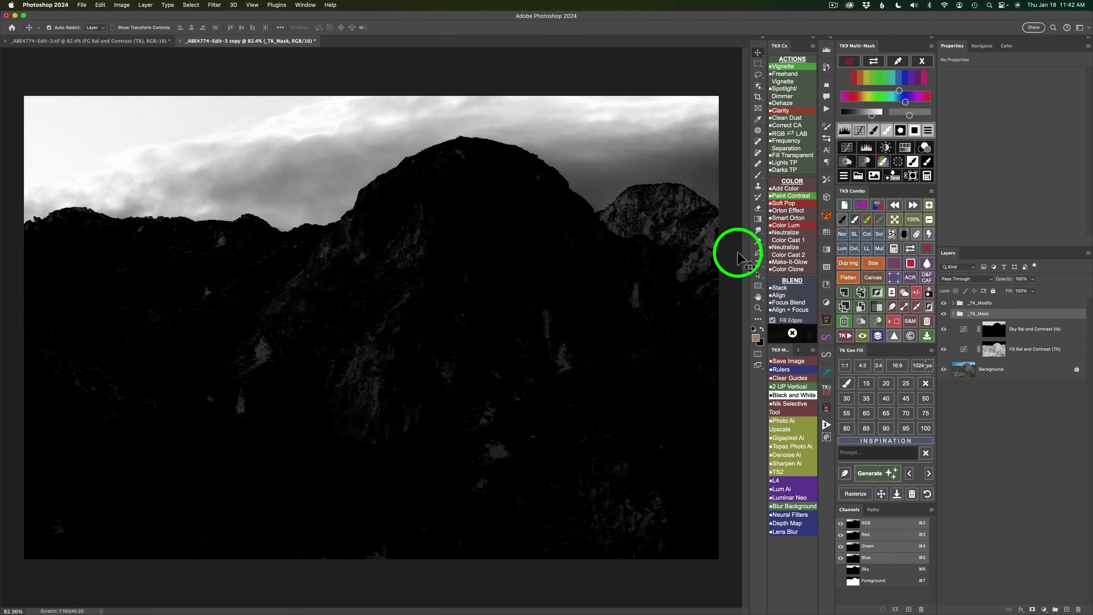
Step: Output the blue mask as a Hue/Saturation layer, subtract the saved Foreground selection from its mask and inspect the mask
click(905, 147)
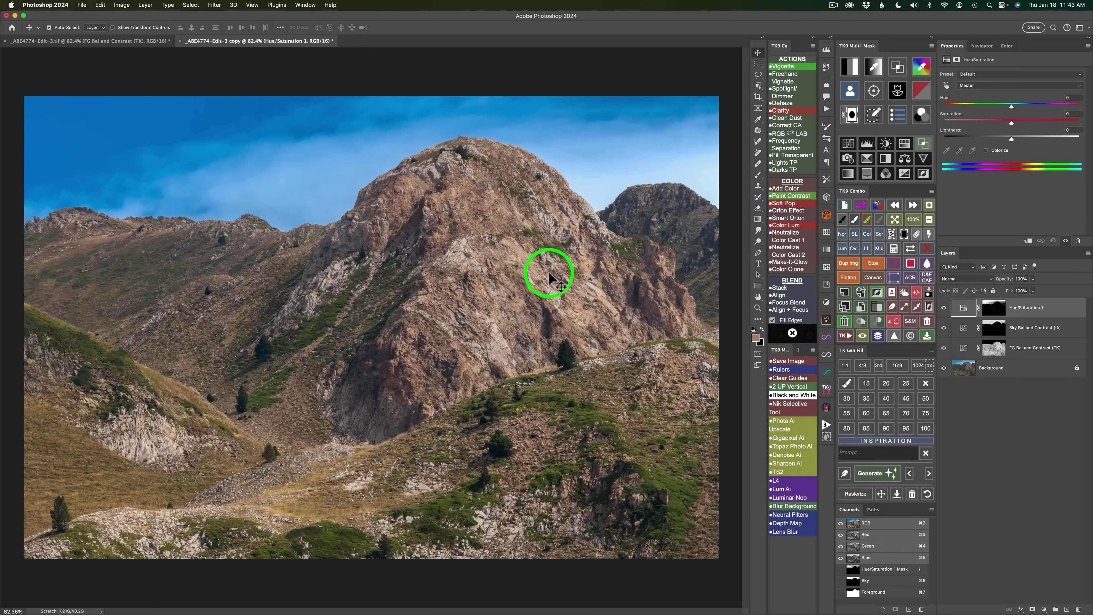
click(895, 250)
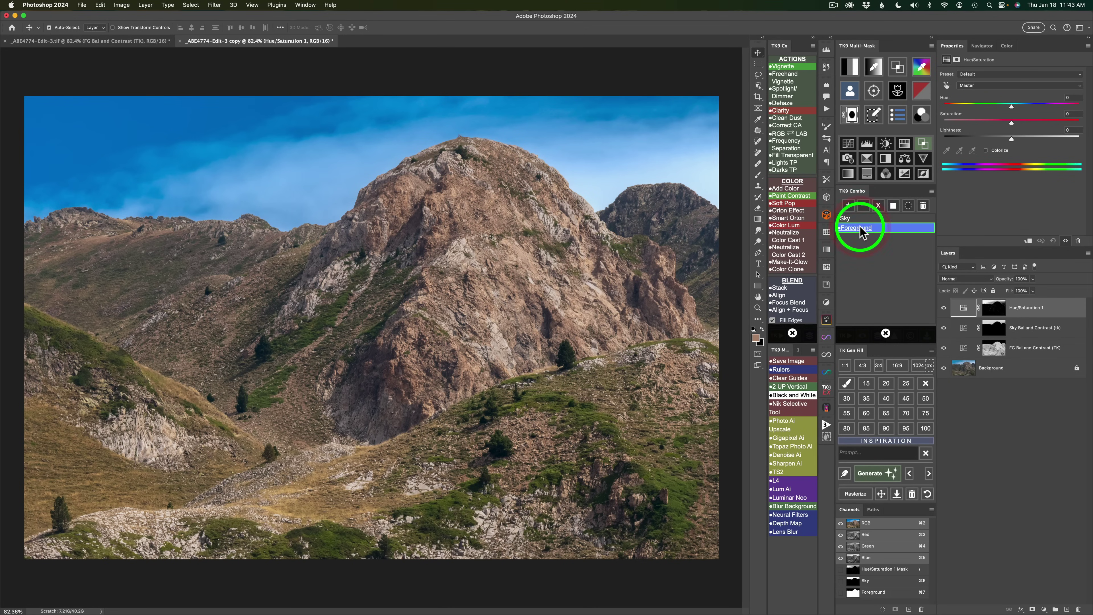
click(863, 206)
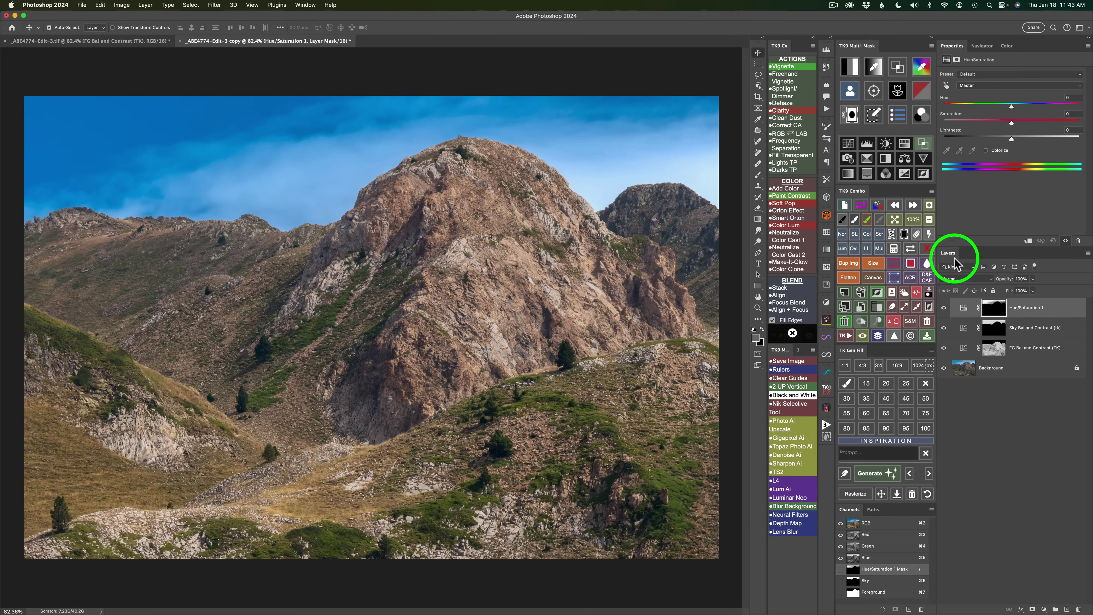
click(911, 248)
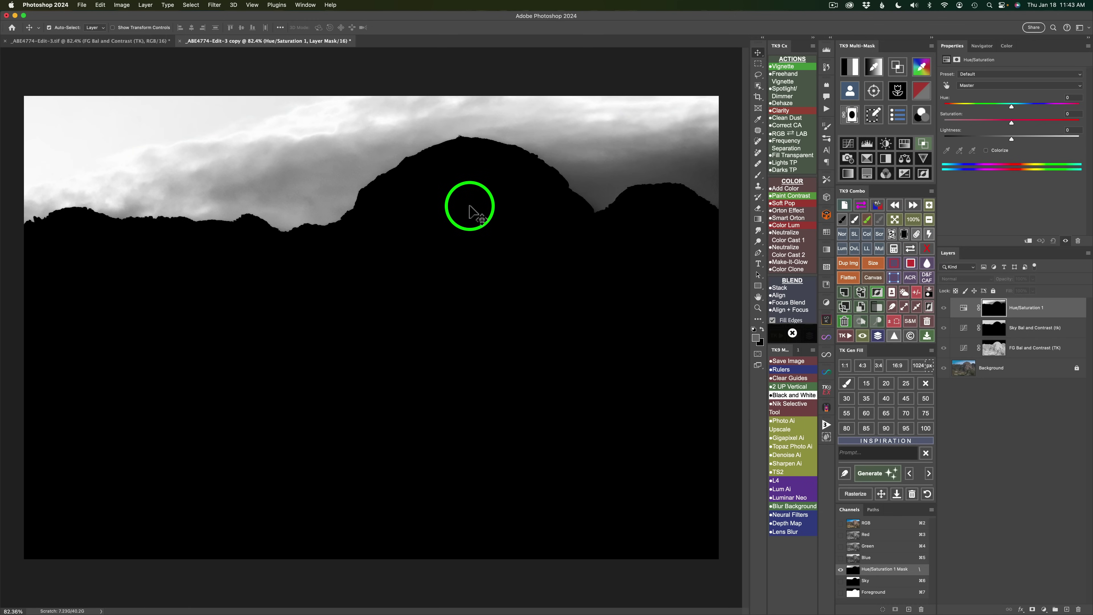
click(911, 249)
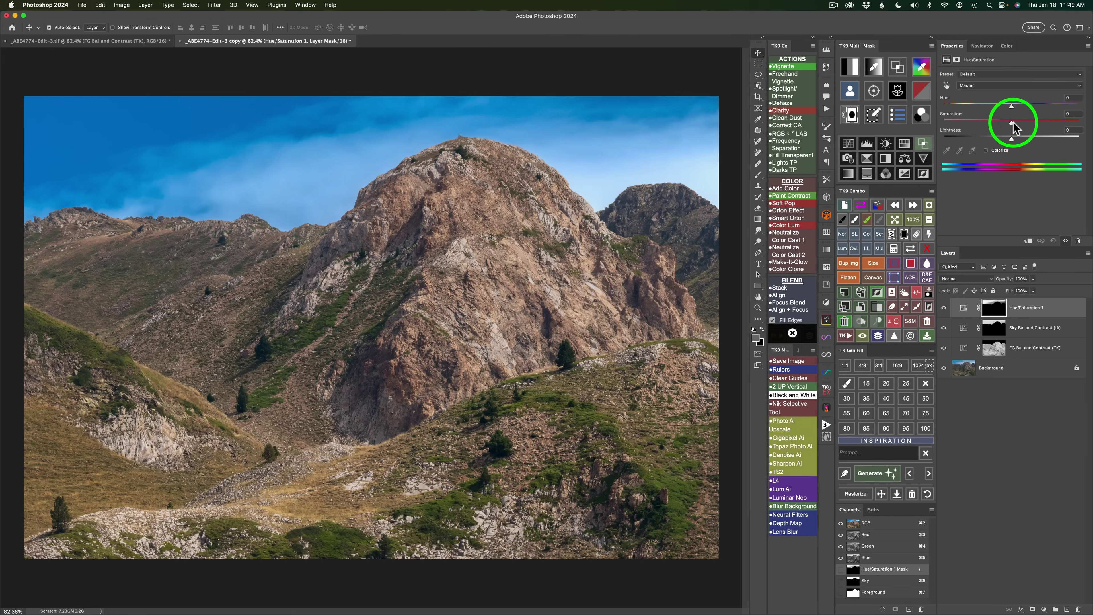
Step: Set the sky Hue/Saturation layer's saturation to -30 and compare the image with and without the sky adjustments
drag(1010, 127, 991, 122)
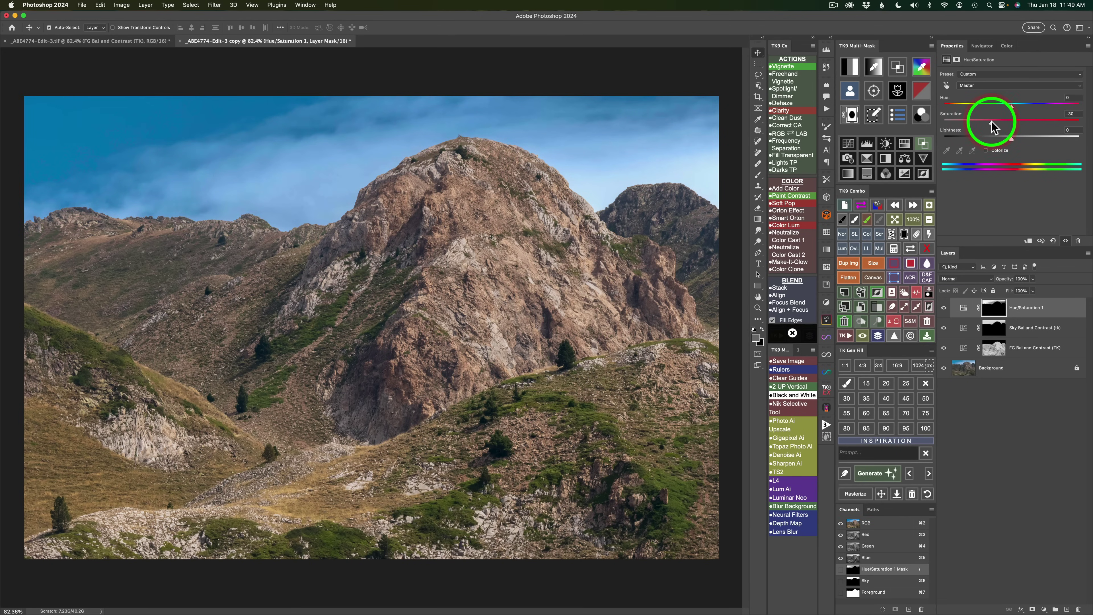
click(943, 308)
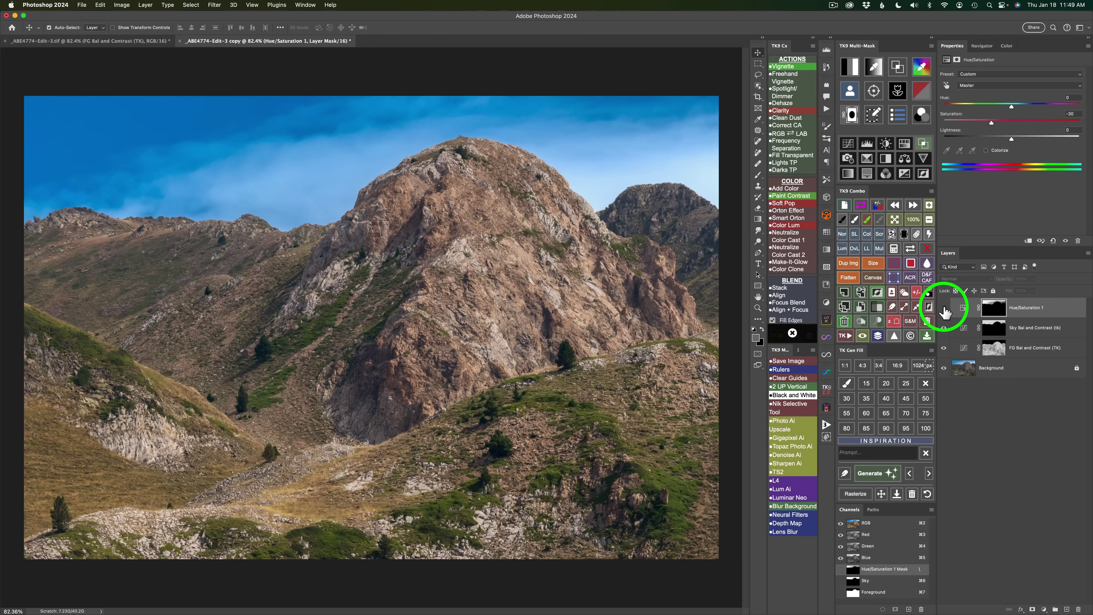
click(943, 308)
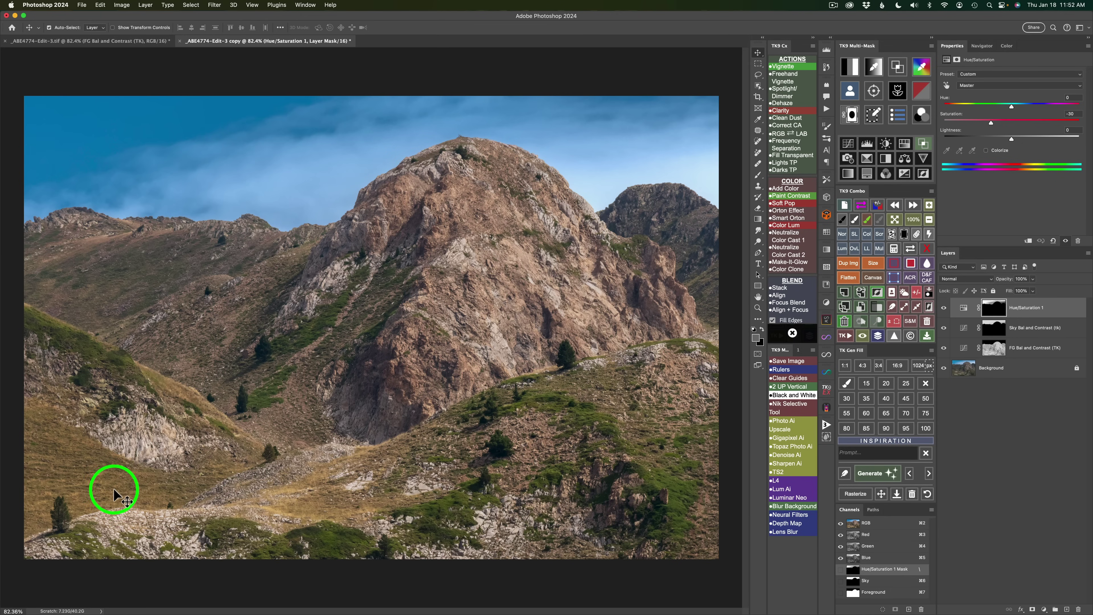
Step: Create a color mask from the golden-brown grass below the pale rocks on the lower-left slope, sampling color 736642
click(923, 68)
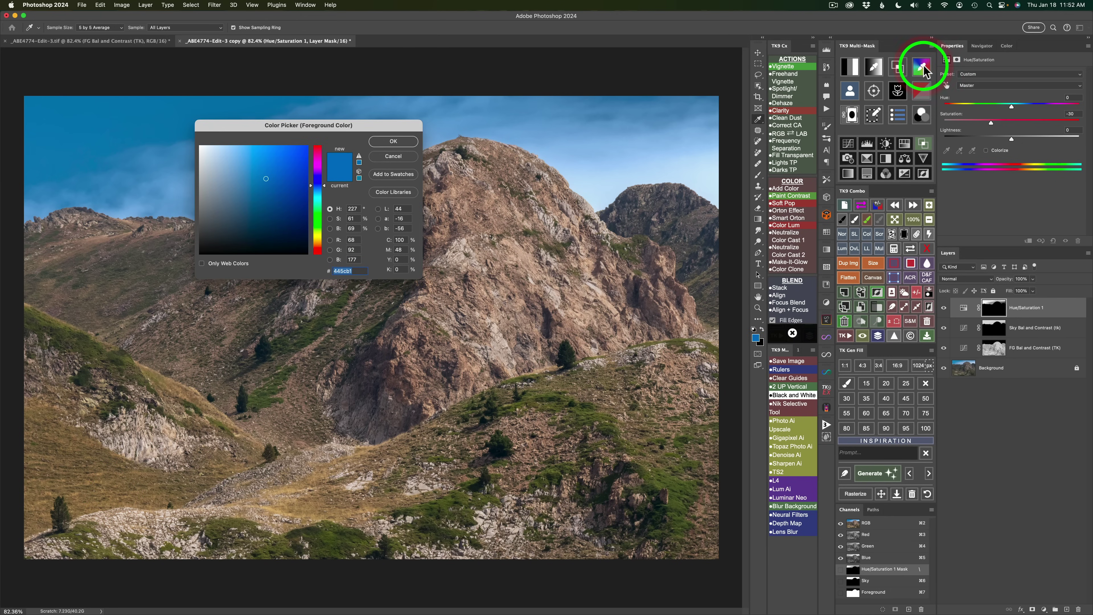
drag(308, 128, 393, 341)
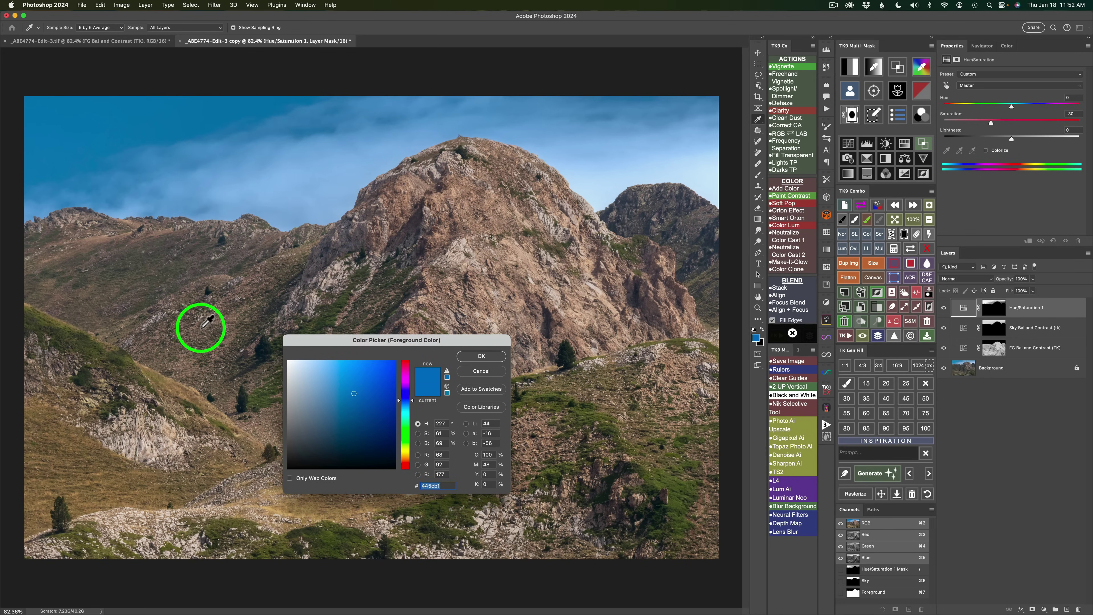
click(137, 471)
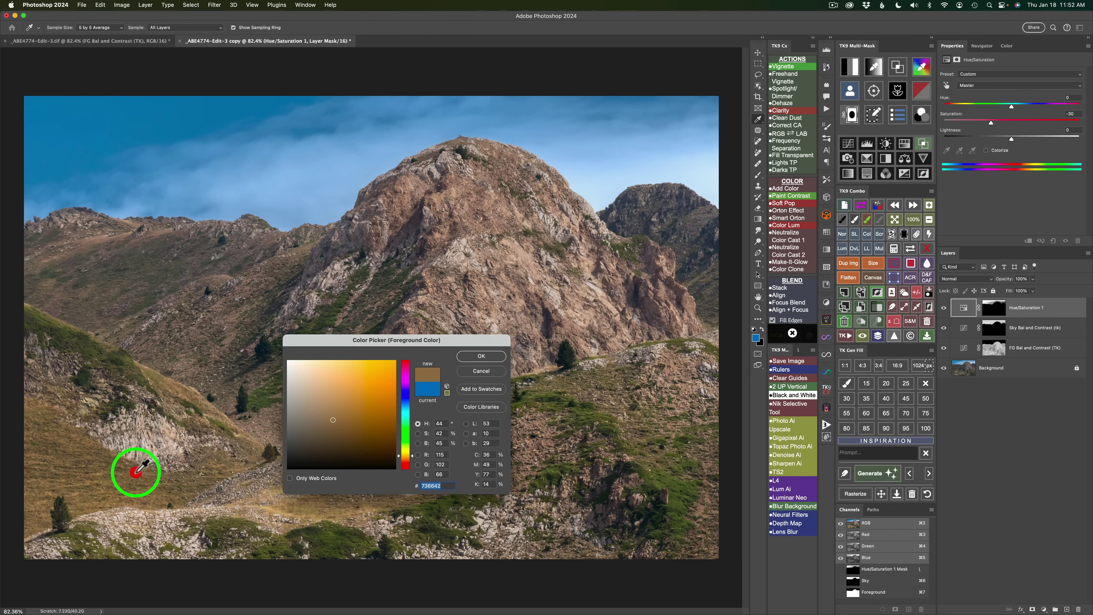
click(490, 358)
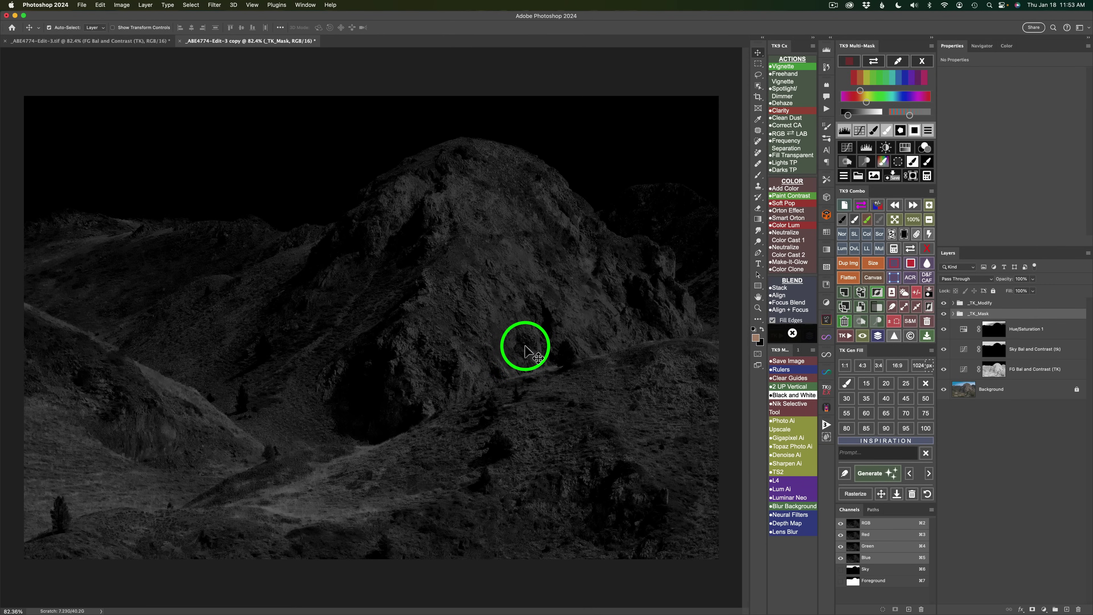
Step: Shift the grass color mask's target hue slightly toward yellow and brighten the mask to strengthen the grassy areas
click(863, 89)
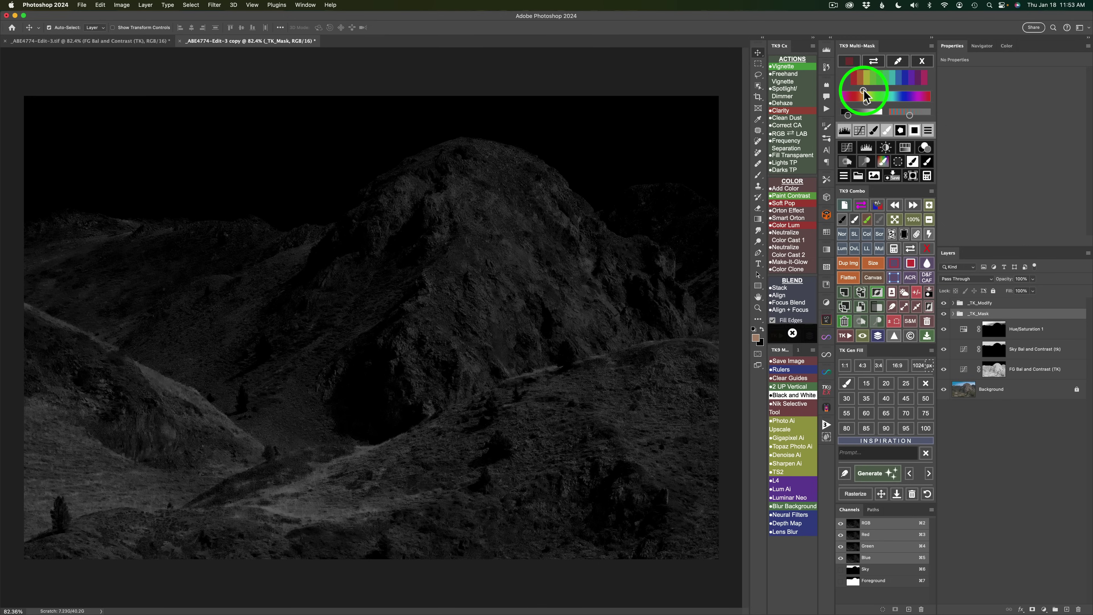
click(859, 114)
click(864, 115)
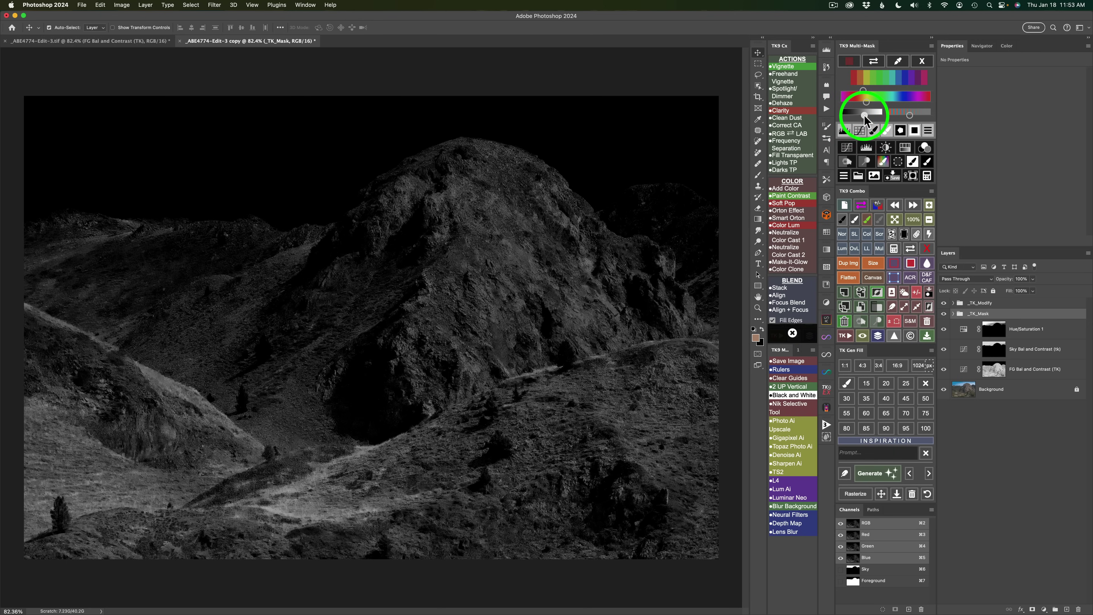
drag(864, 116, 871, 116)
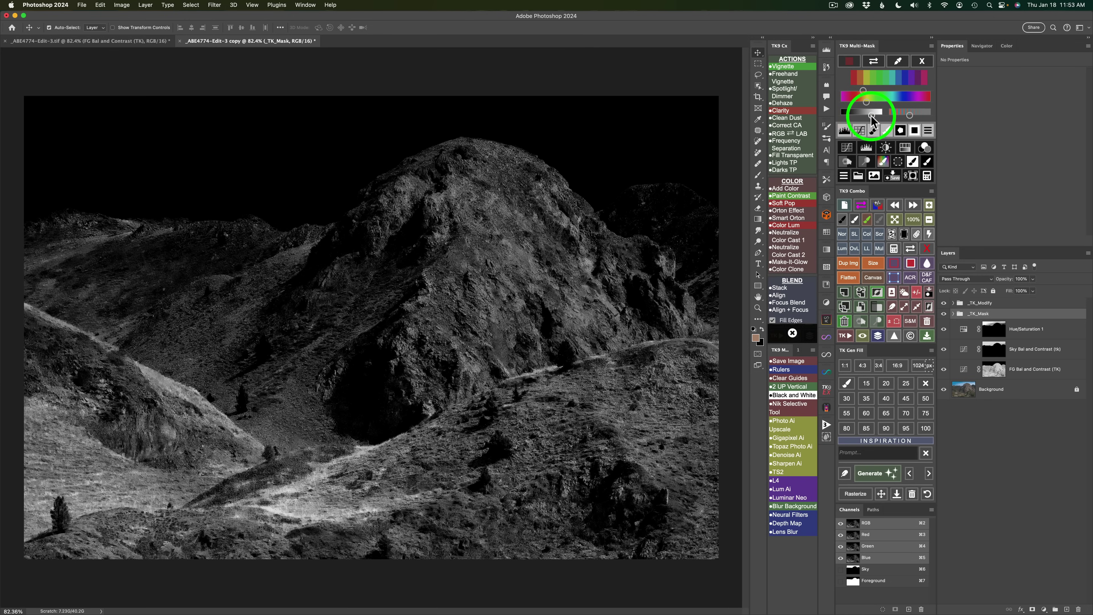
Step: Output the grass color mask as a Hue/Saturation layer and inspect its mask on the canvas
click(905, 147)
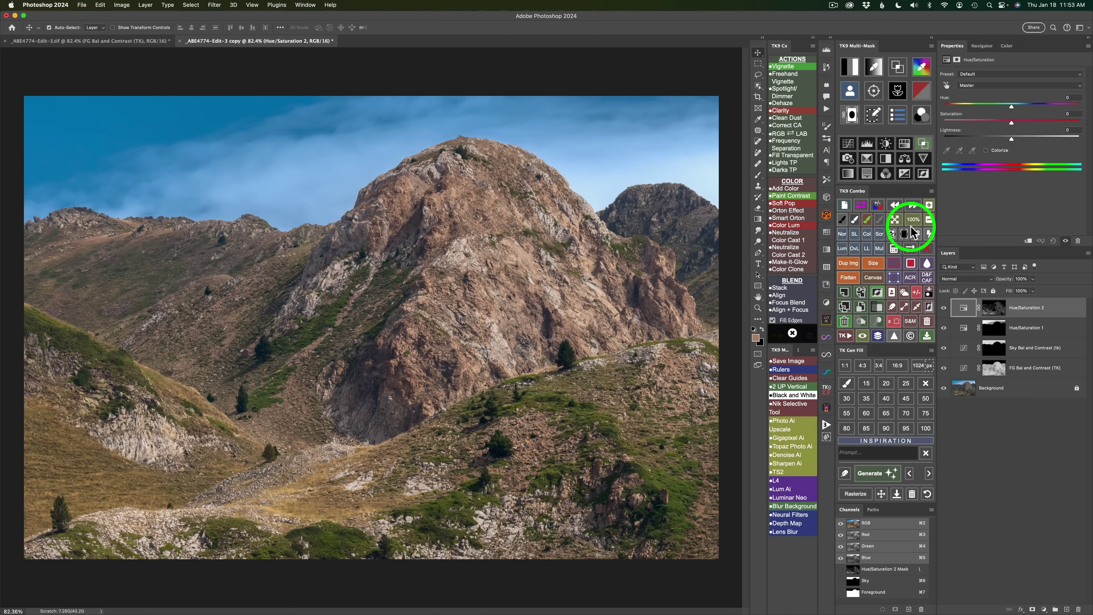
click(911, 250)
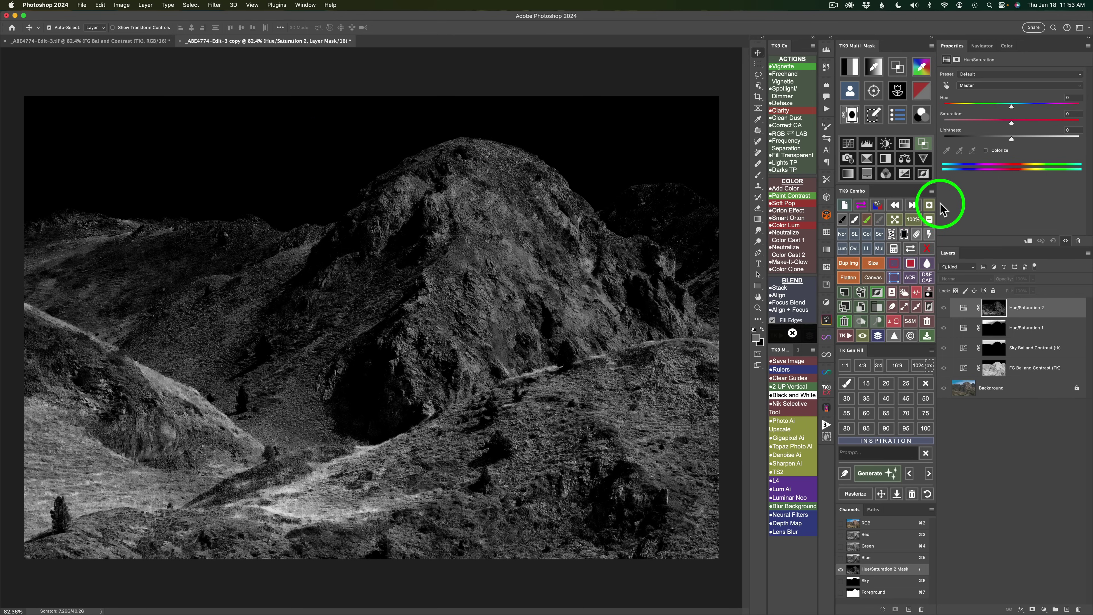
click(911, 249)
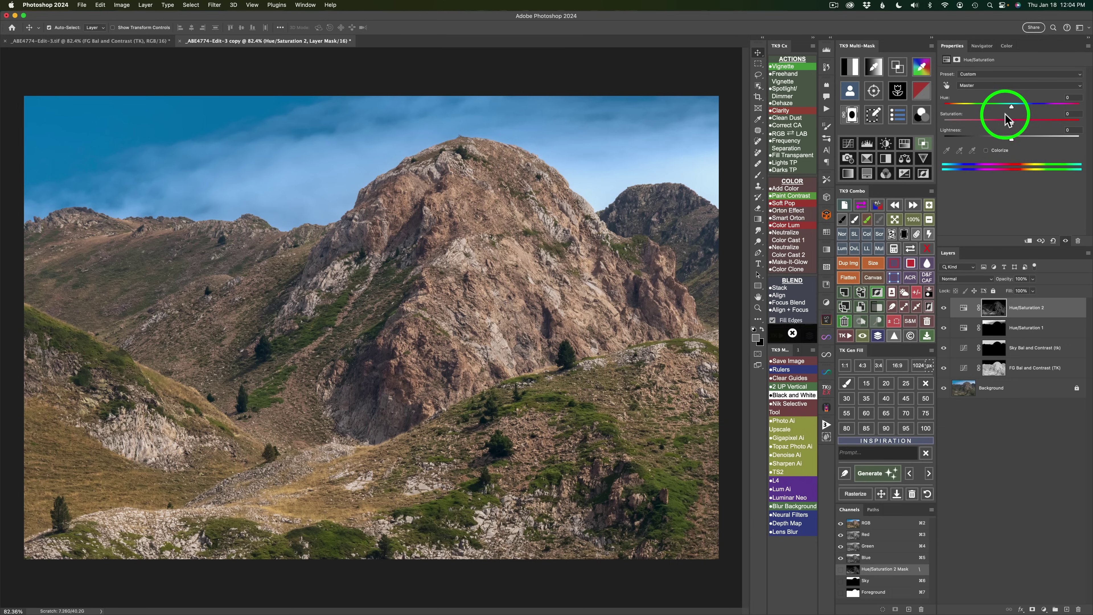
Step: Set the grass Hue/Saturation layer's saturation to +31 and compare the image with and without the layer
drag(1012, 121, 1051, 123)
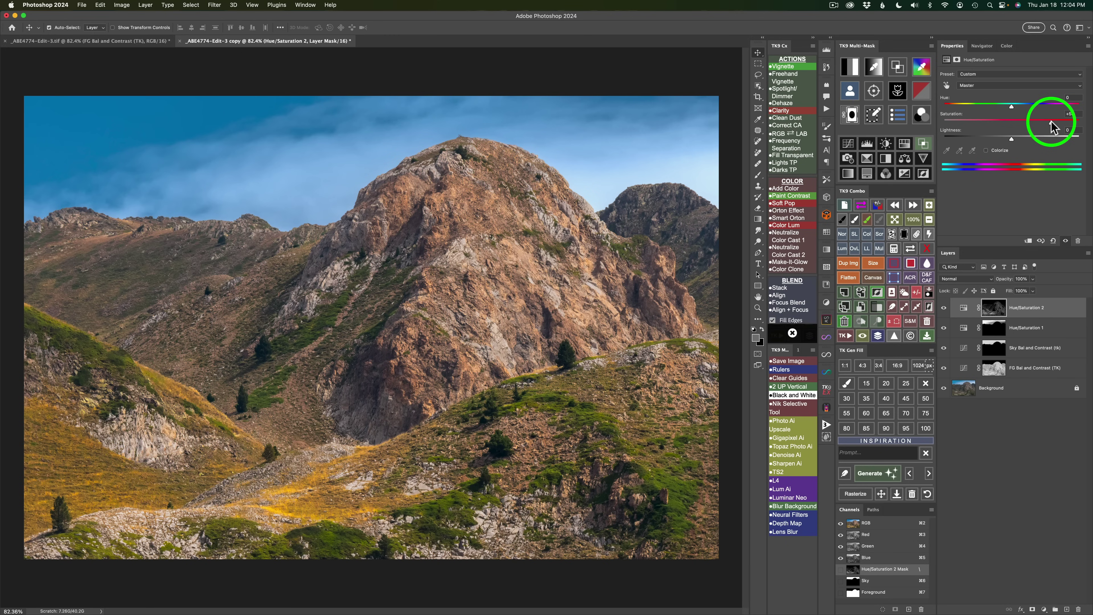
drag(1053, 125, 1056, 128)
drag(1054, 121, 1031, 122)
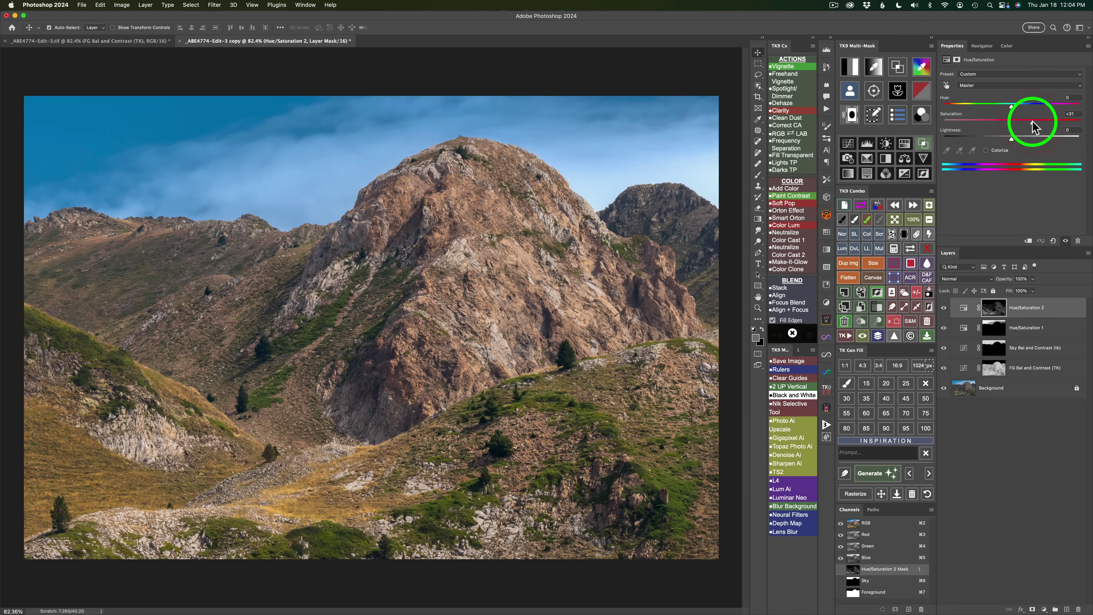
click(944, 309)
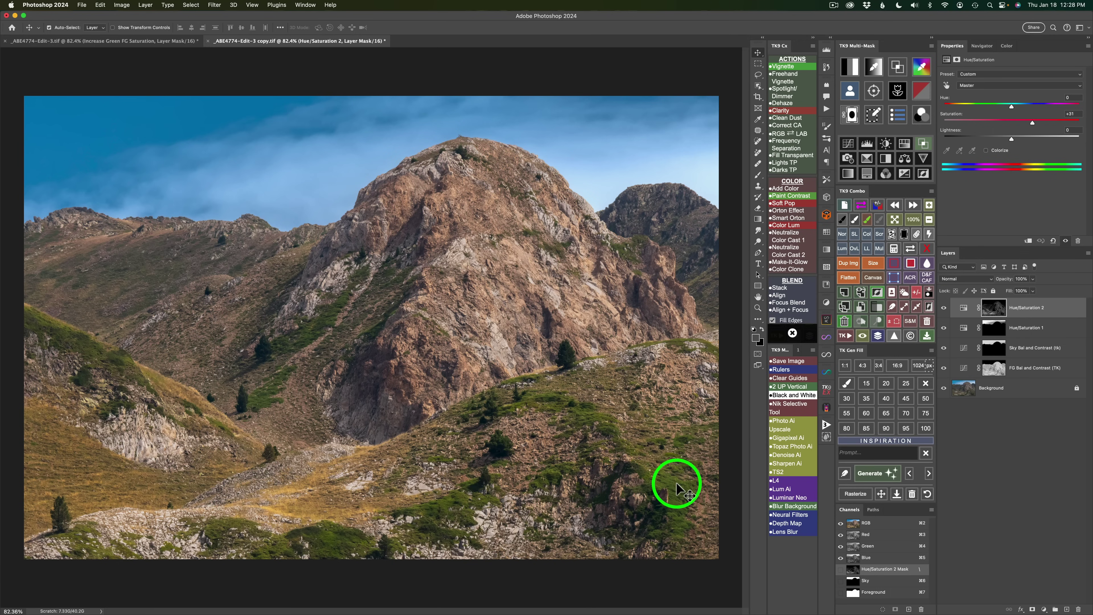
Step: Create a color mask from the green vegetation on the lower-right slope, sampling color 444d28, then shift its target hue toward green and brighten it
click(922, 68)
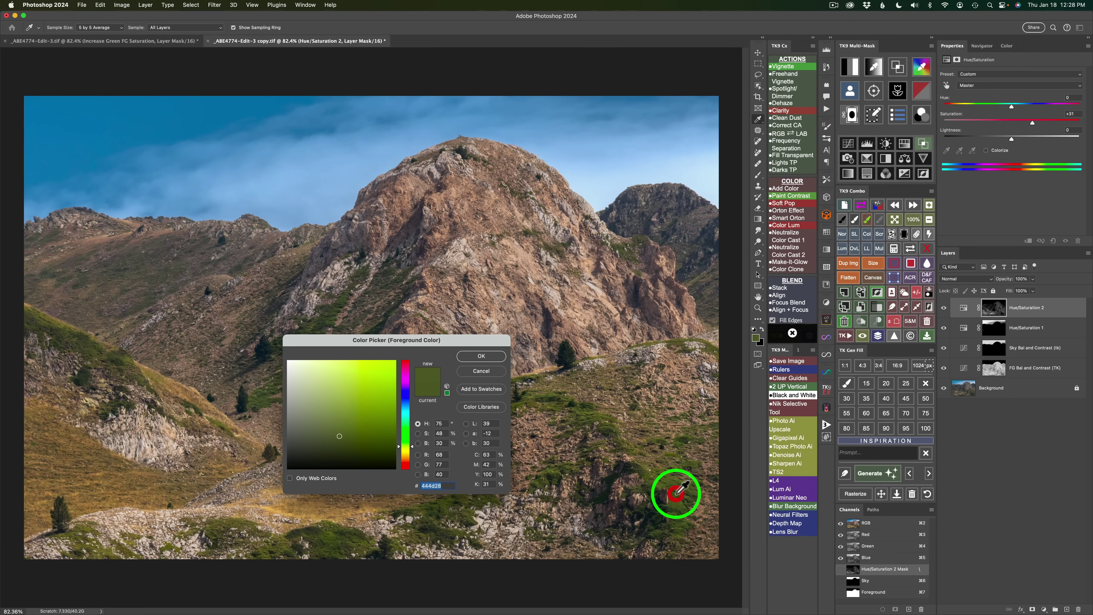
click(480, 356)
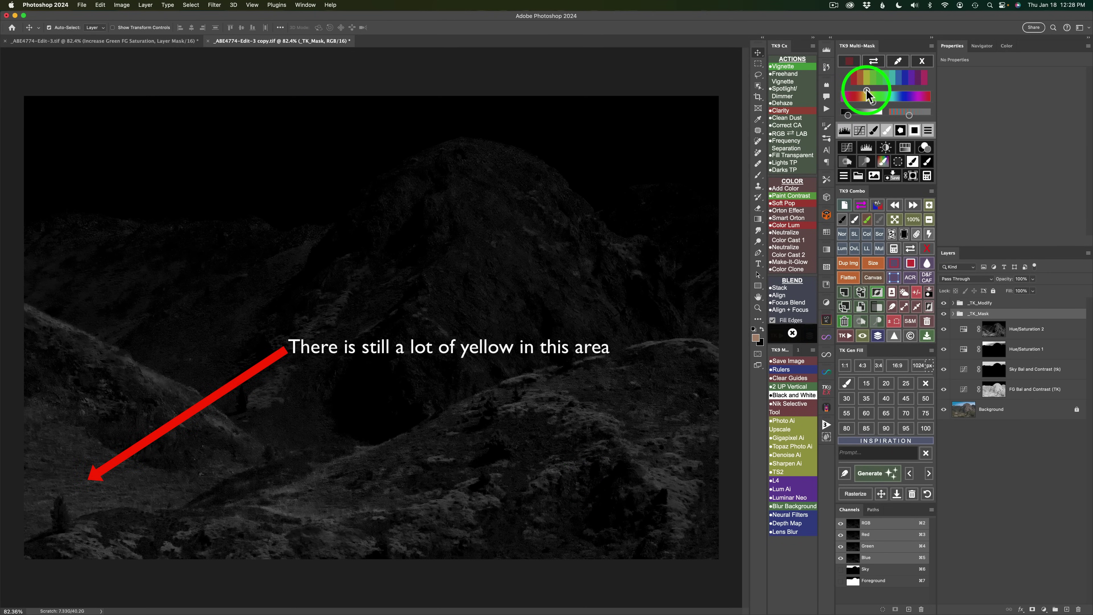
mouse_move(867, 95)
mouse_down()
mouse_move(877, 107)
mouse_move(867, 90)
mouse_move(848, 115)
mouse_move(873, 115)
mouse_up()
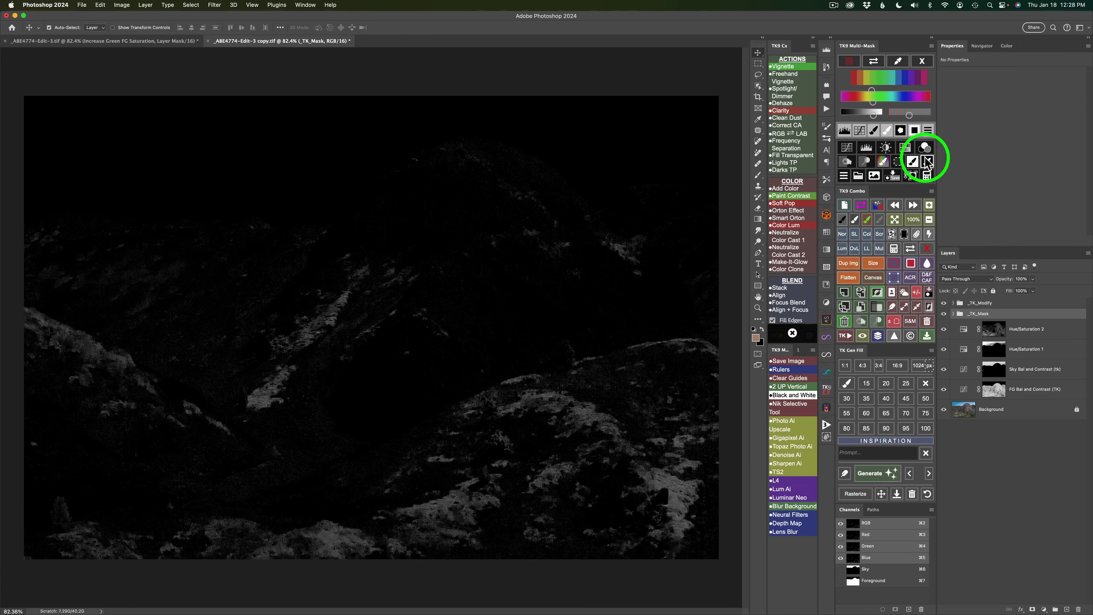
Step: Output the green mask as a Hue/Saturation layer with hue +3, saturation +46 and lightness +5
click(905, 148)
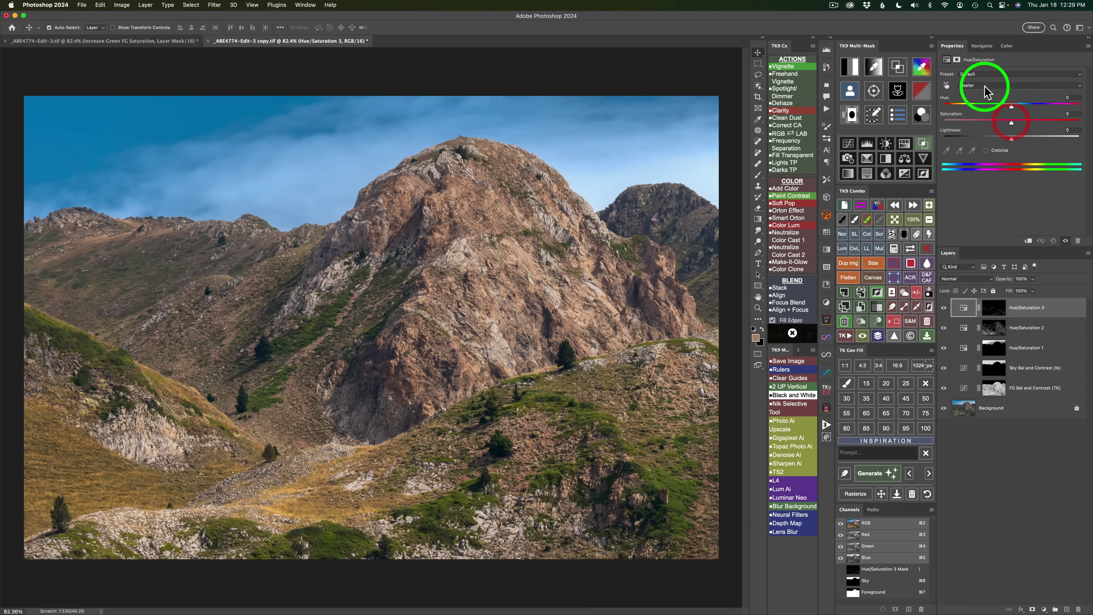
drag(1012, 123, 1036, 131)
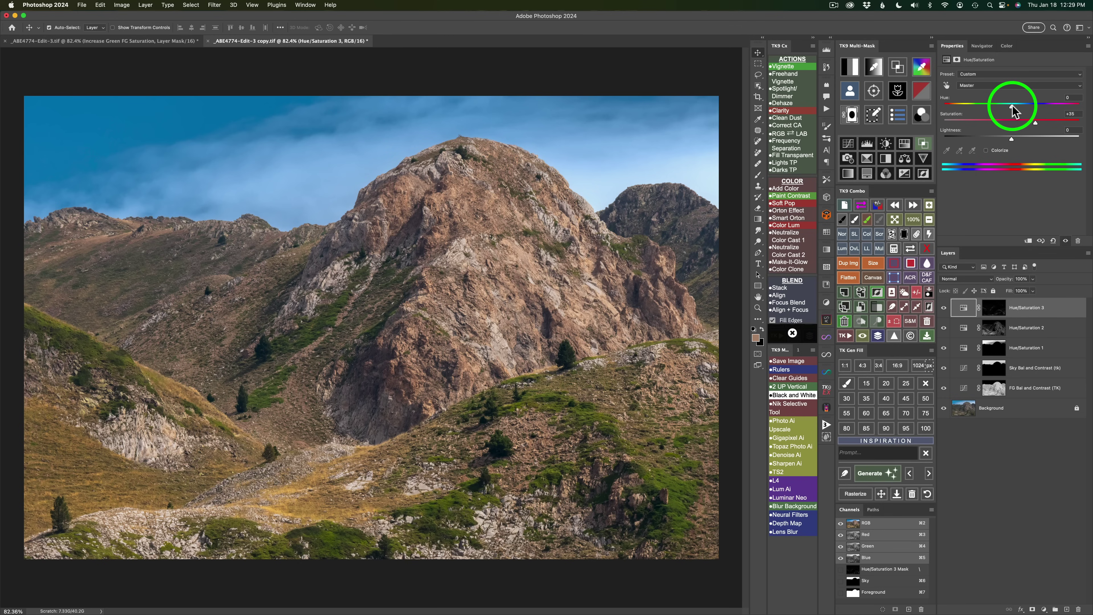
drag(1012, 105, 1014, 109)
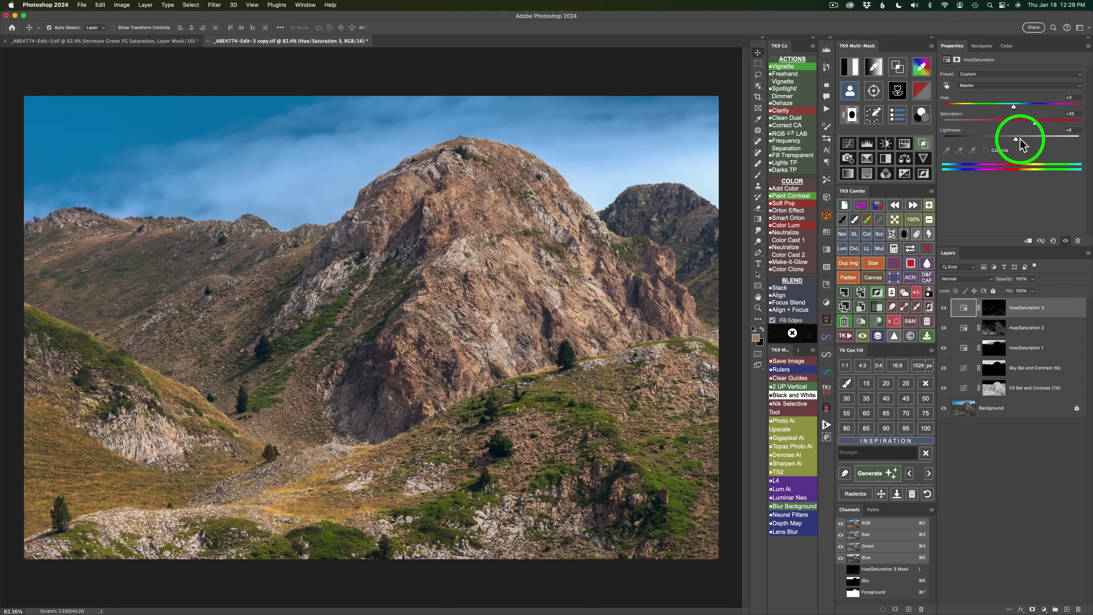
click(1019, 137)
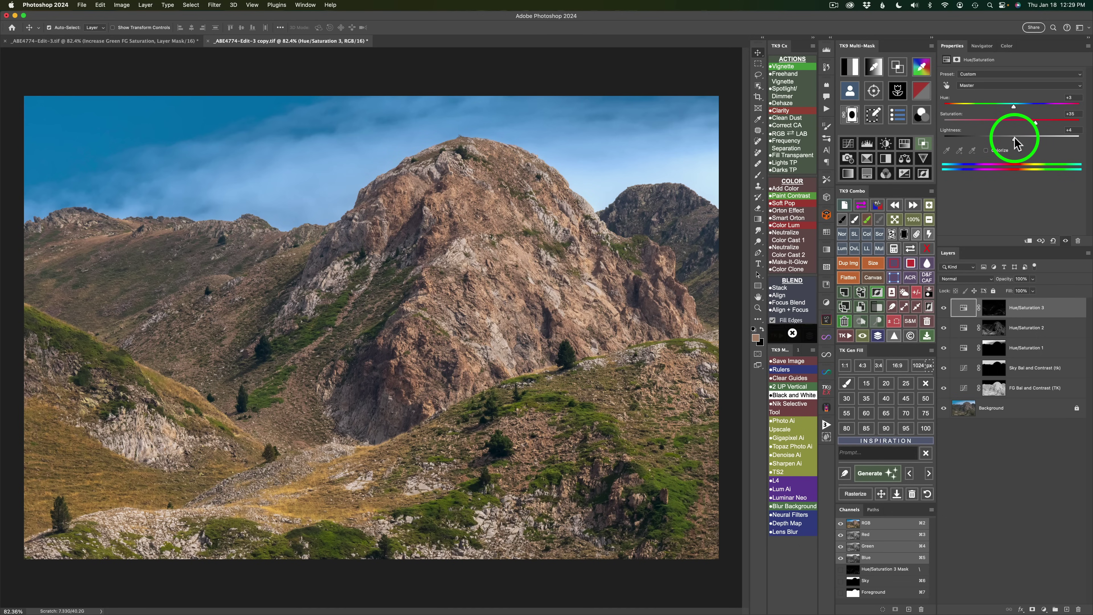
drag(1014, 138, 1015, 138)
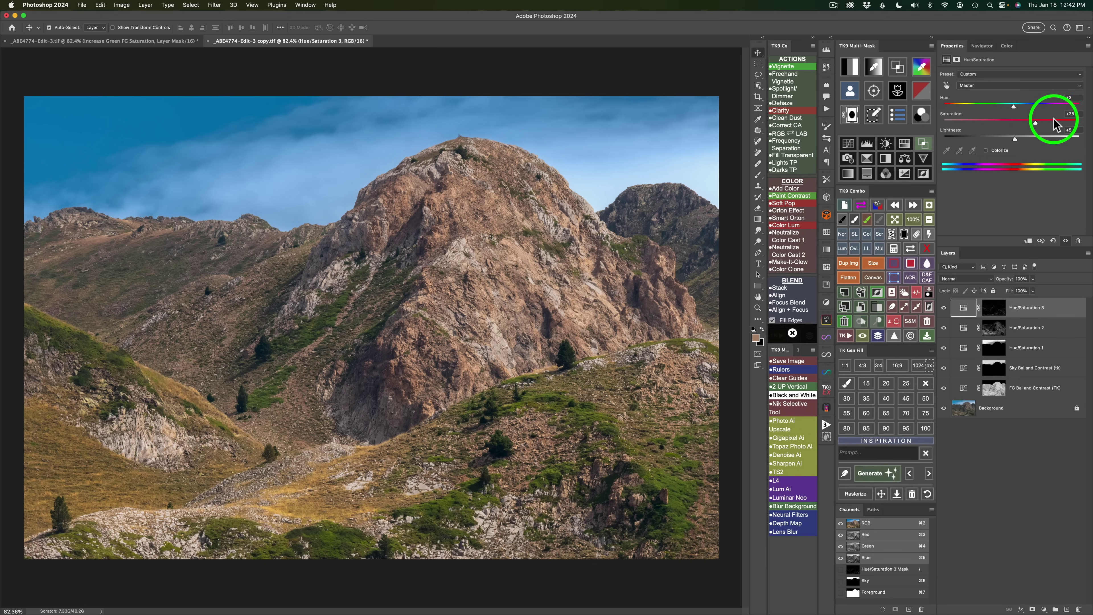
drag(1035, 123, 1043, 123)
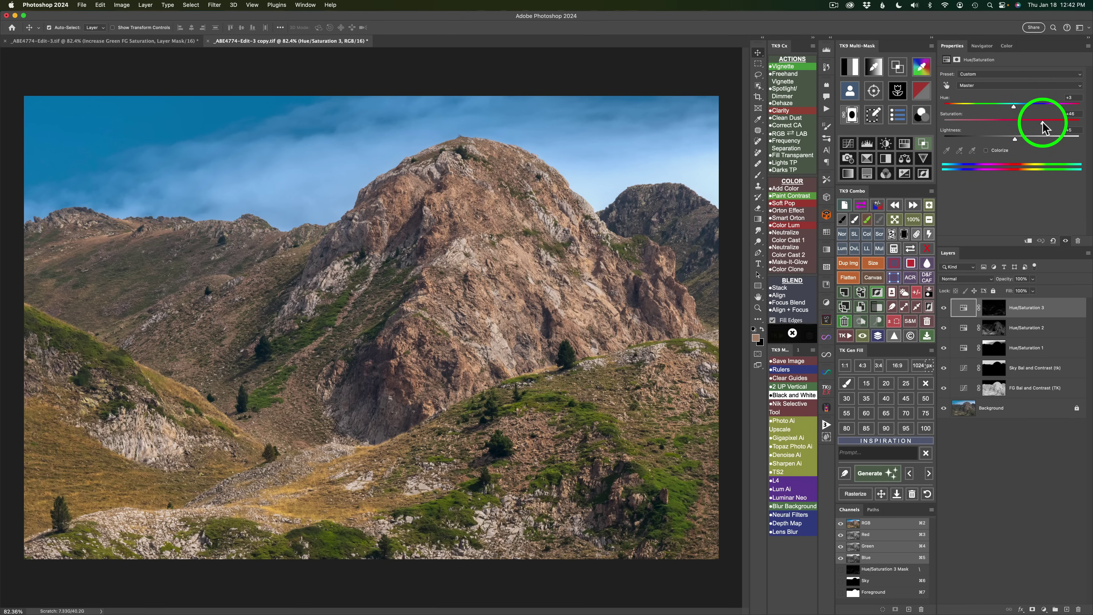
Step: Toggle the Hue/Saturation layers' visibility to compare the image with and without the color adjustments, leaving them all visible
click(943, 308)
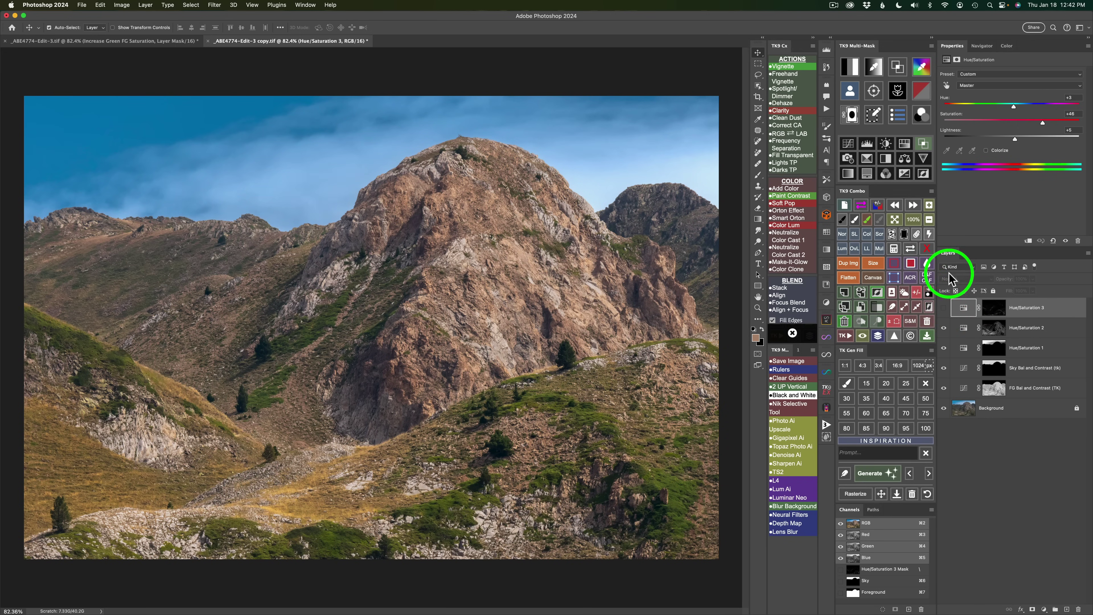
click(944, 309)
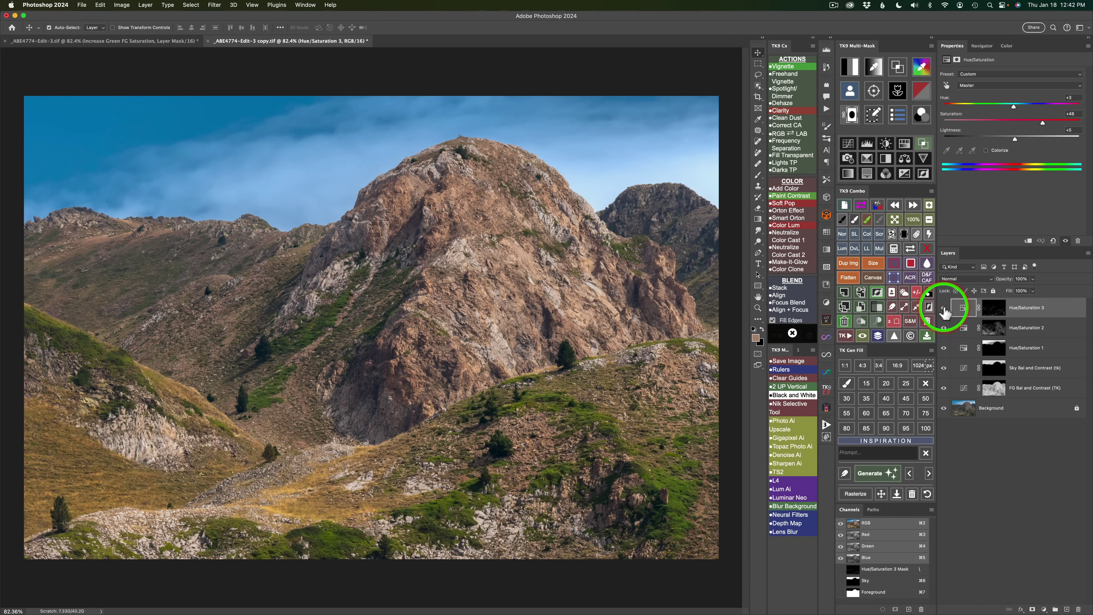
click(943, 328)
click(943, 308)
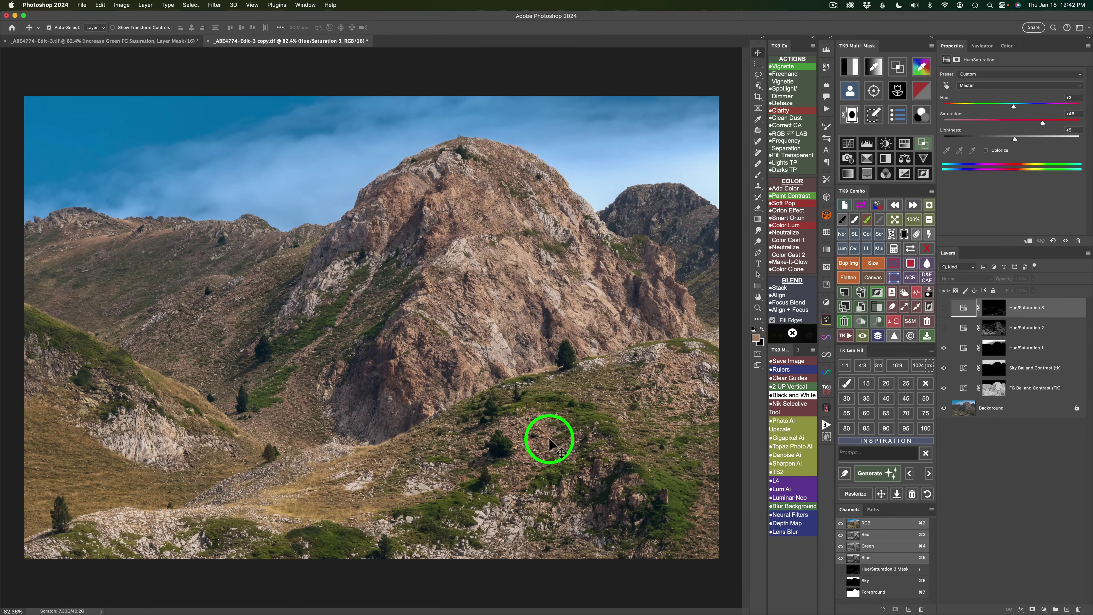
click(943, 308)
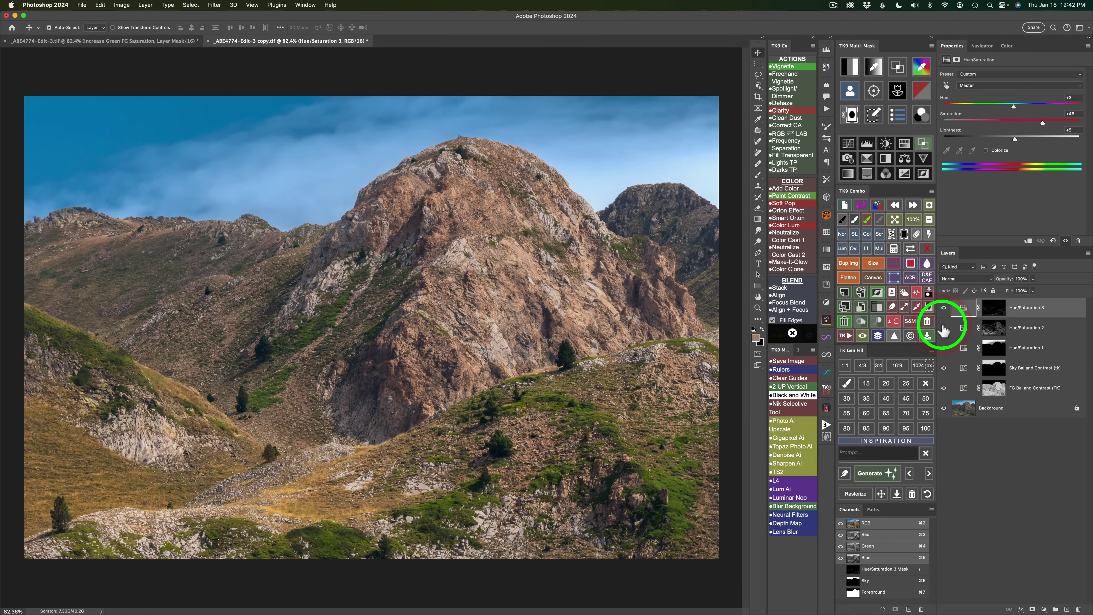
click(943, 328)
click(943, 348)
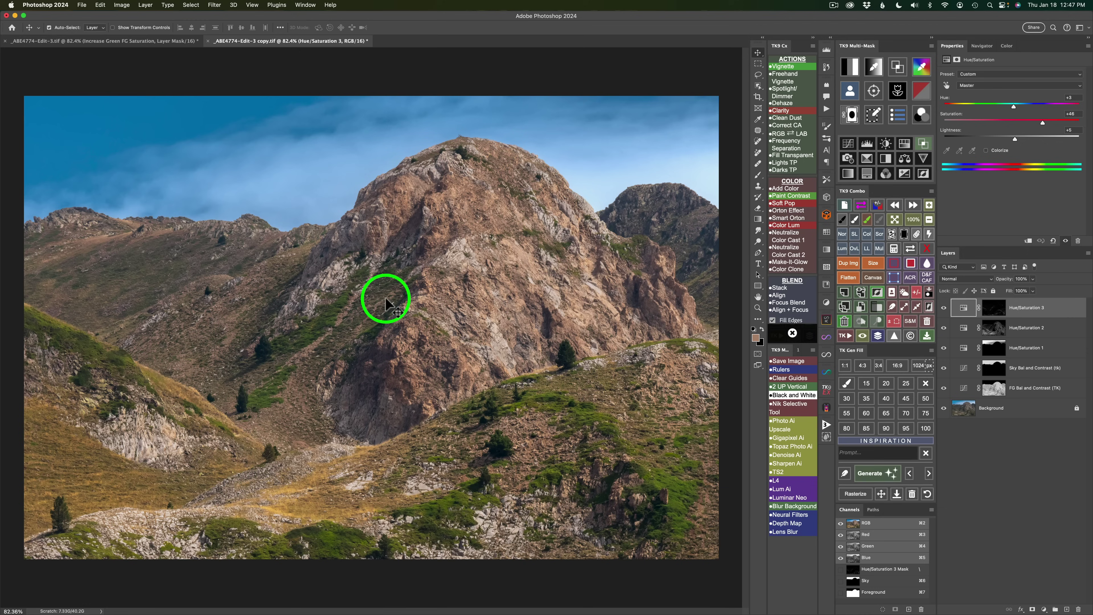
Step: Add the Soft Pop effect and subtract the saved Sky selection from its layer mask
click(783, 203)
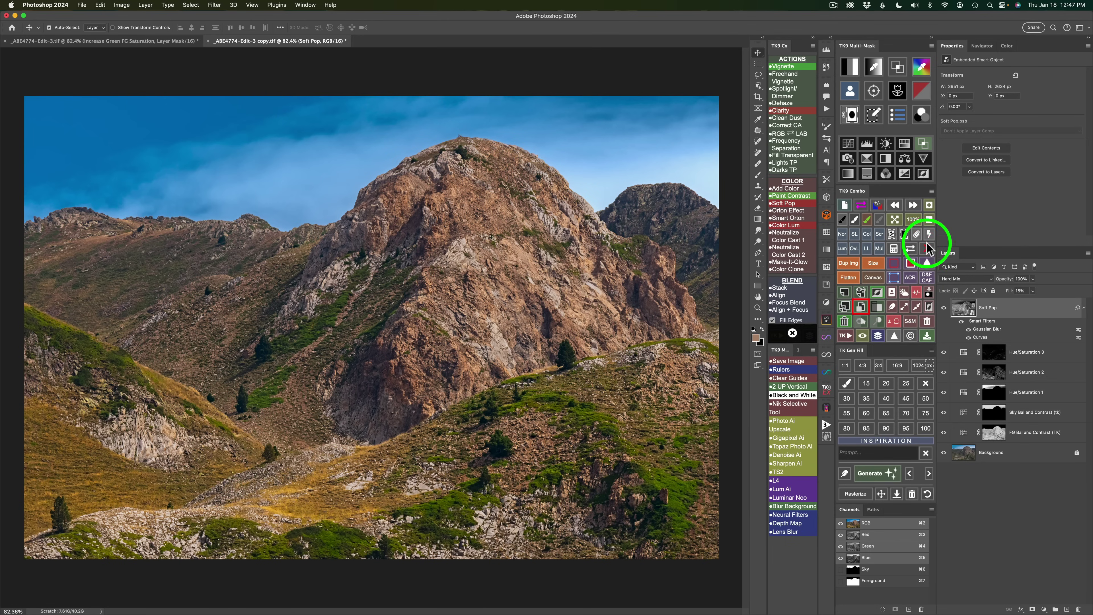
click(894, 249)
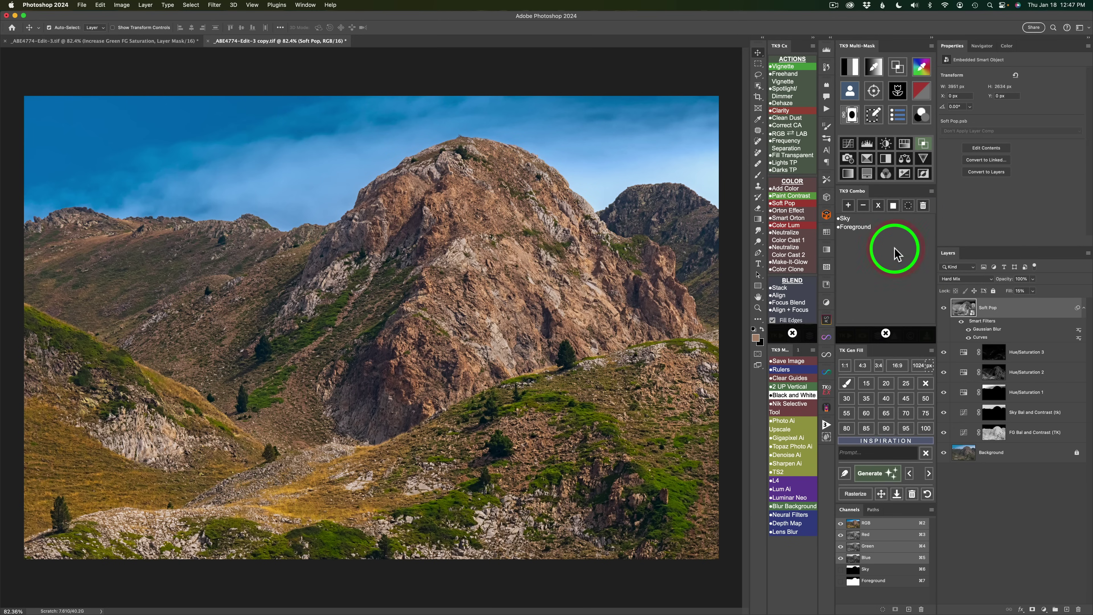
click(856, 219)
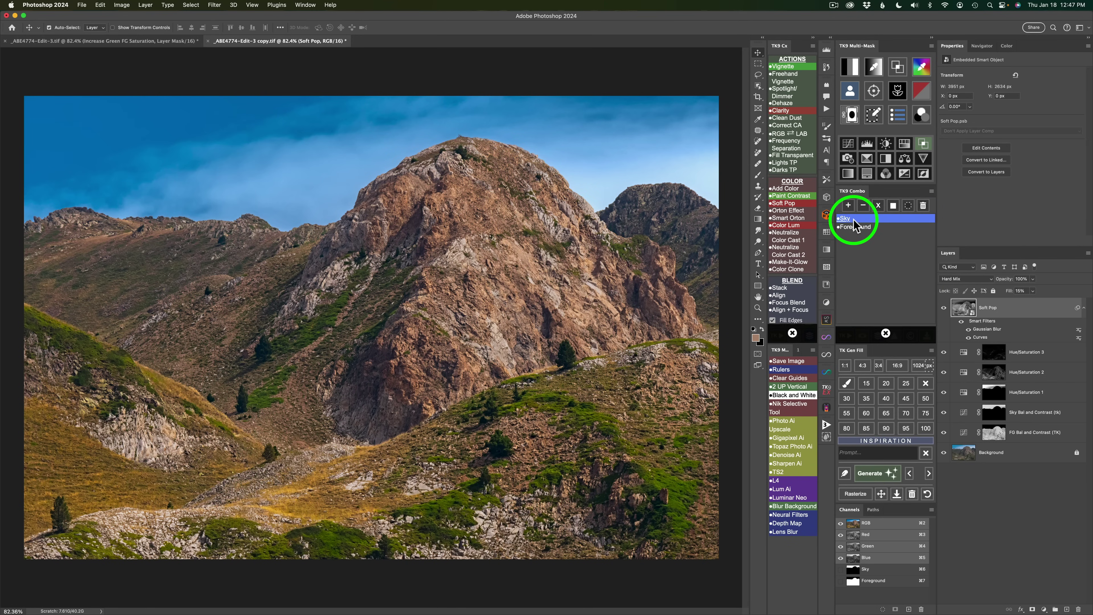
click(863, 206)
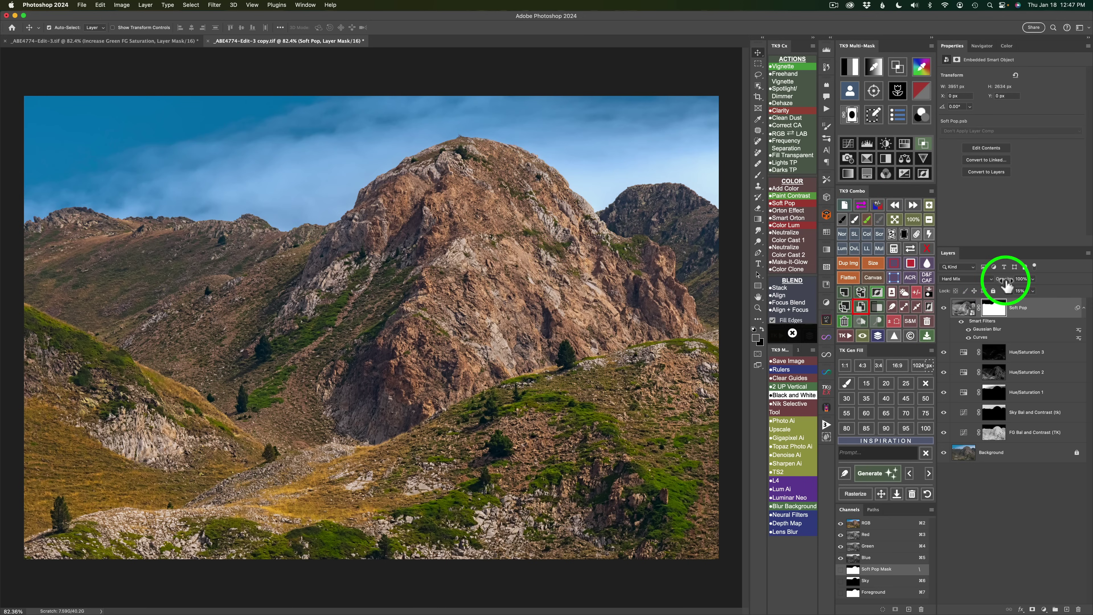
Step: Lower the Soft Pop layer's opacity to 71% and compare the image with and without the effect
click(1033, 279)
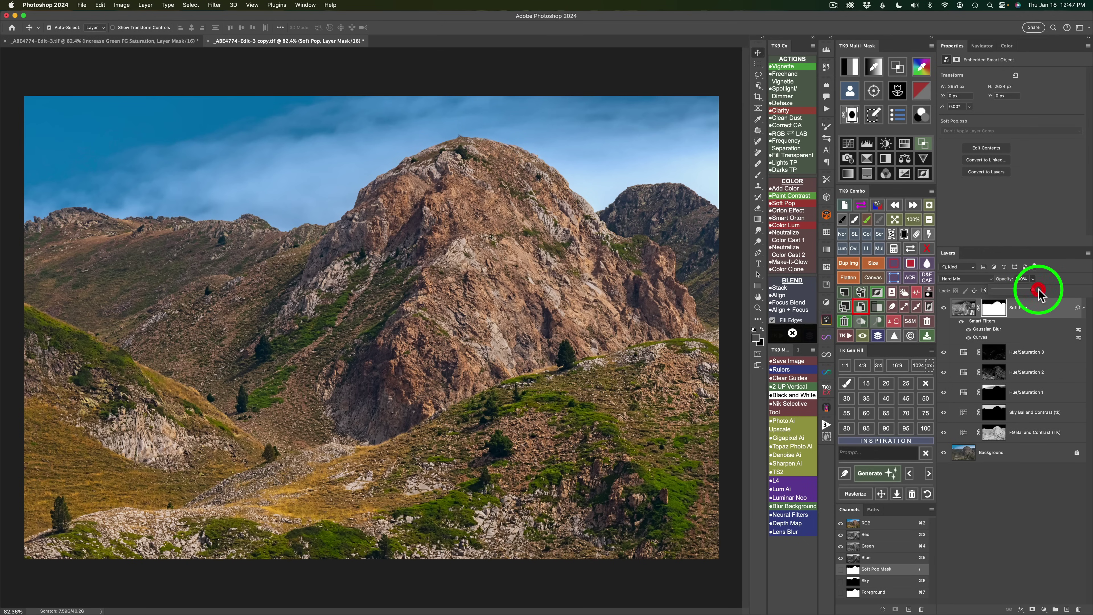
drag(1033, 289, 1020, 288)
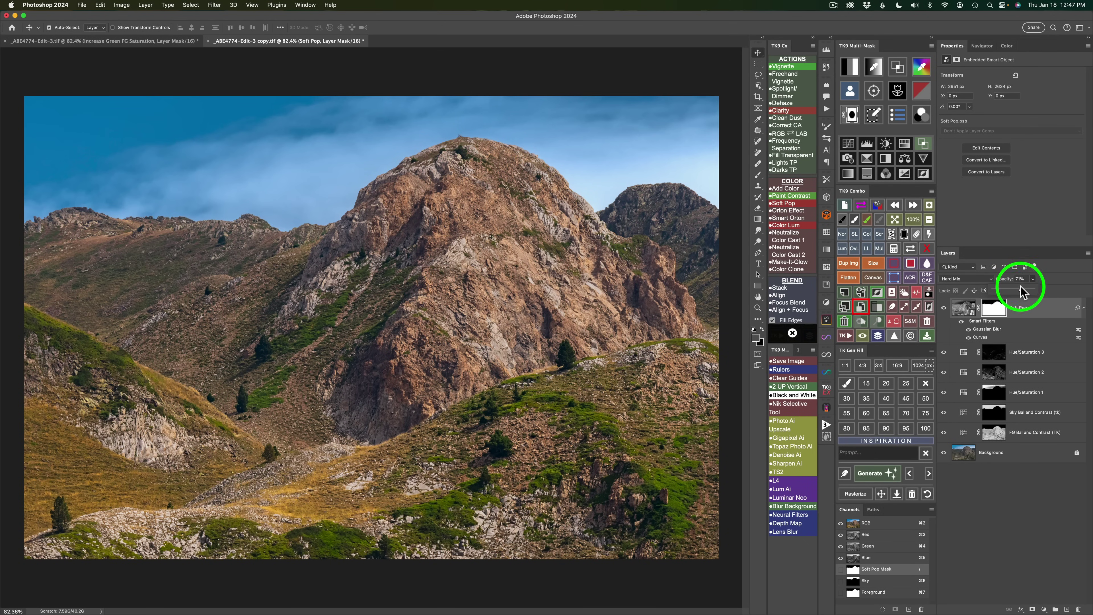
click(944, 309)
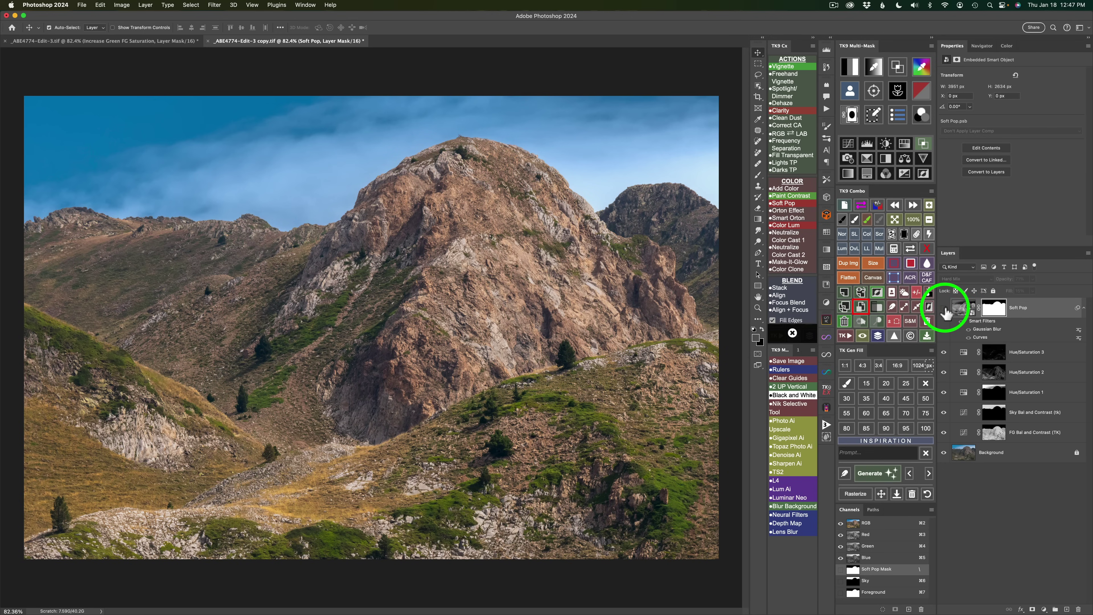
click(944, 308)
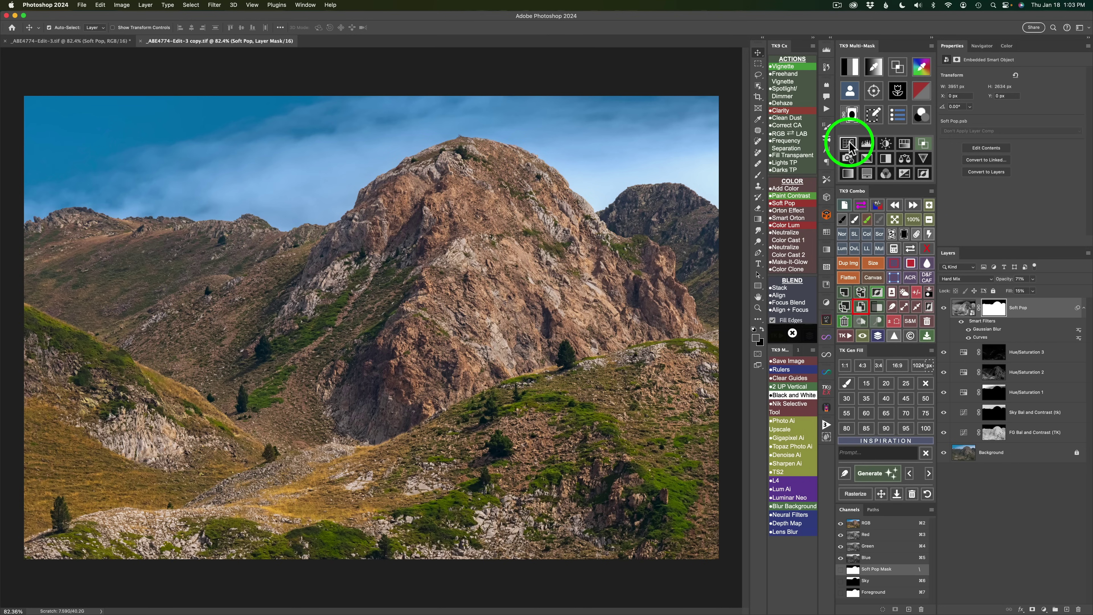
Step: Add a Curves adjustment layer and subtract the saved Sky selection from its mask
click(849, 144)
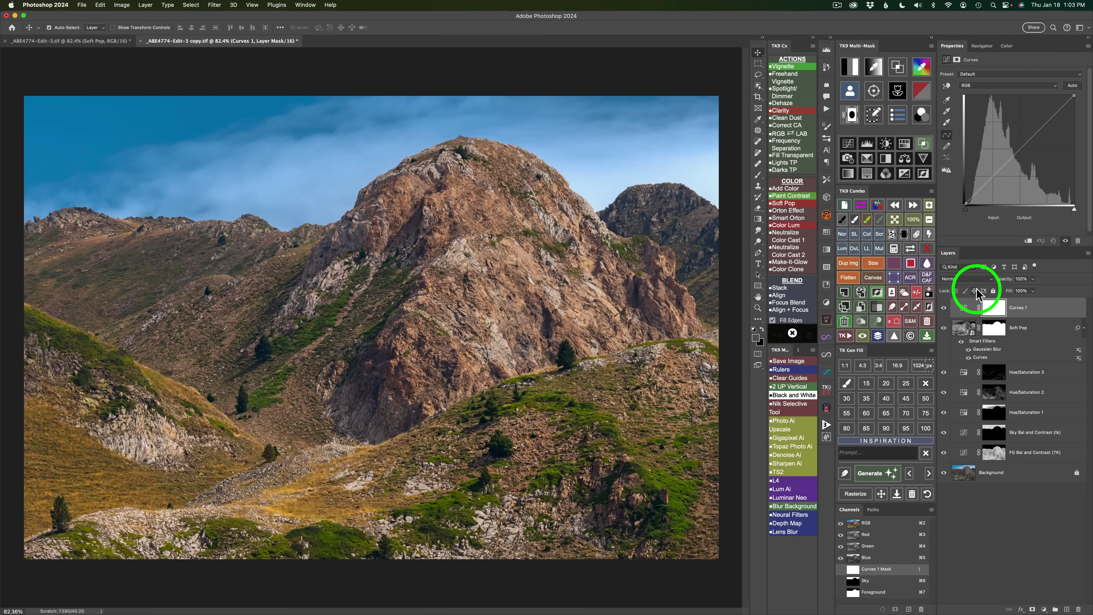
click(882, 238)
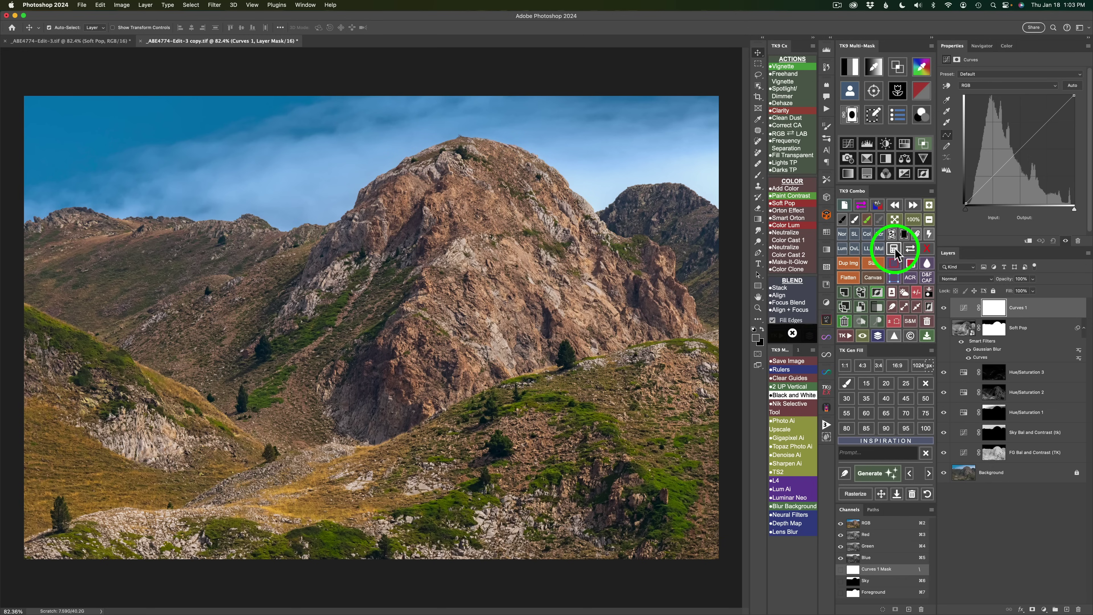
click(855, 218)
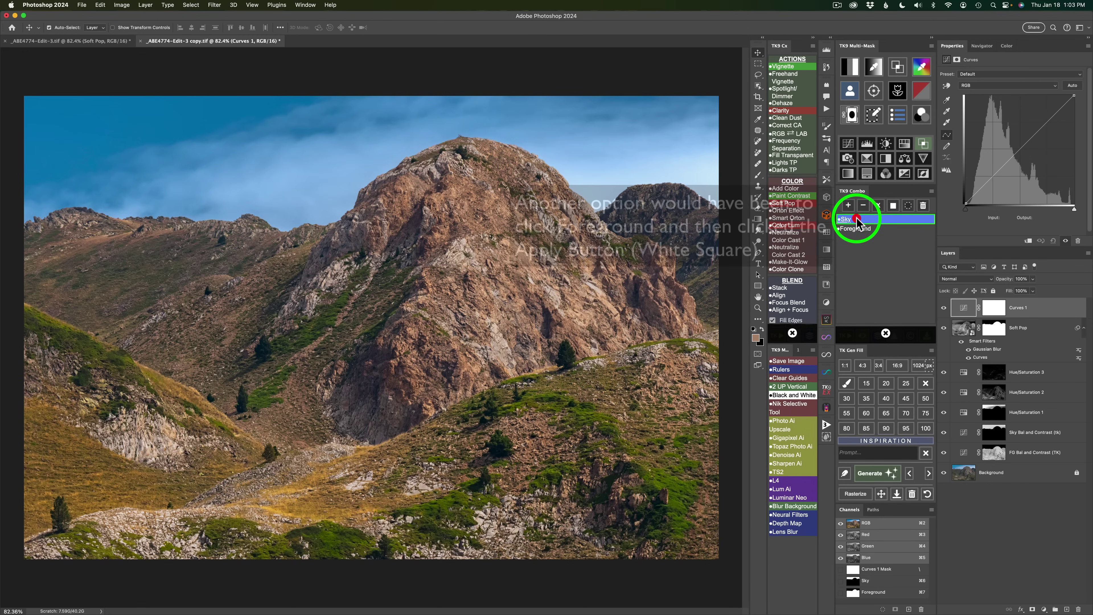
click(864, 206)
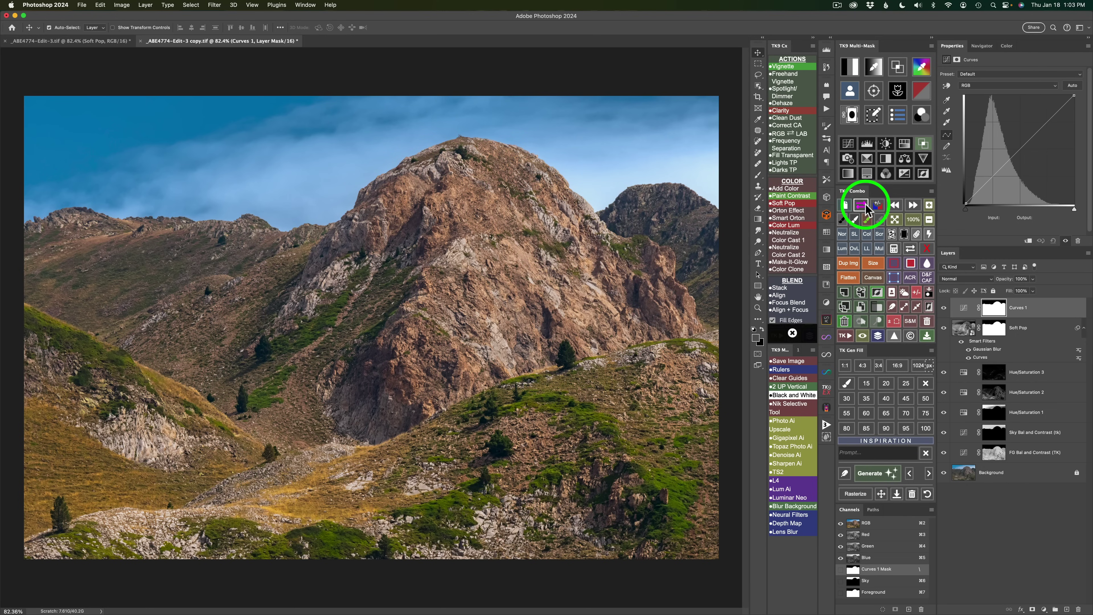
Step: Limit the Curves layer to the Lights 3 tones with Blend If and preview the affected areas as a magenta overlay
click(925, 143)
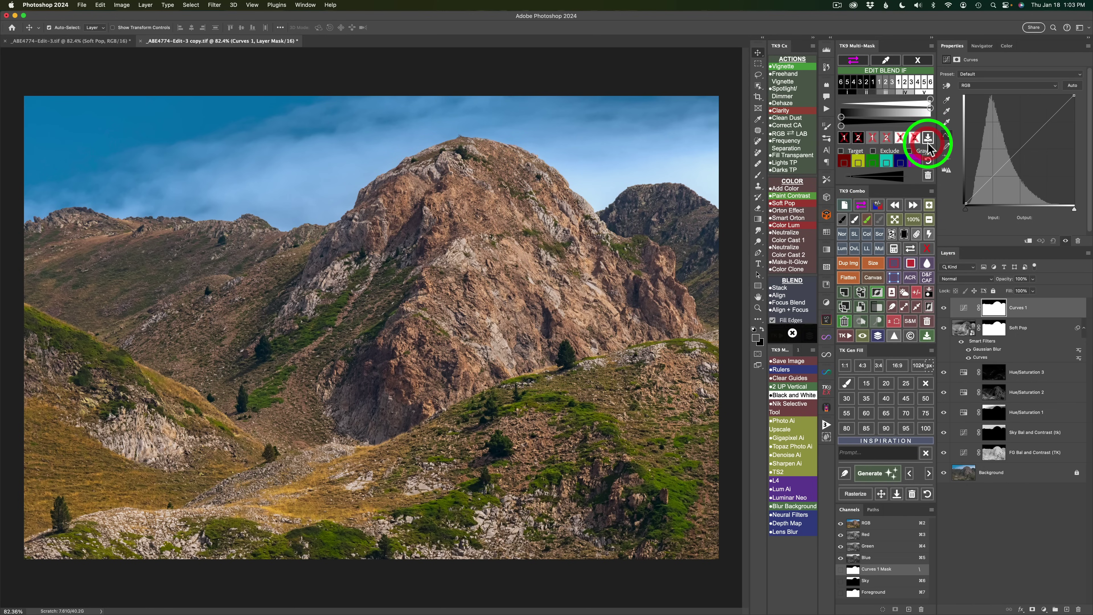
click(912, 84)
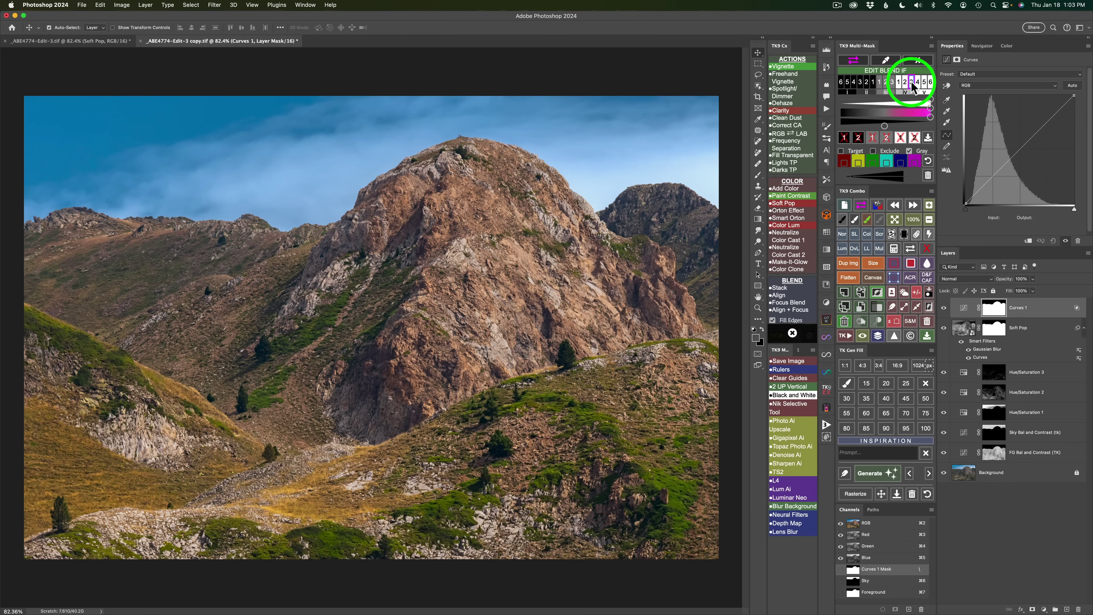
click(858, 63)
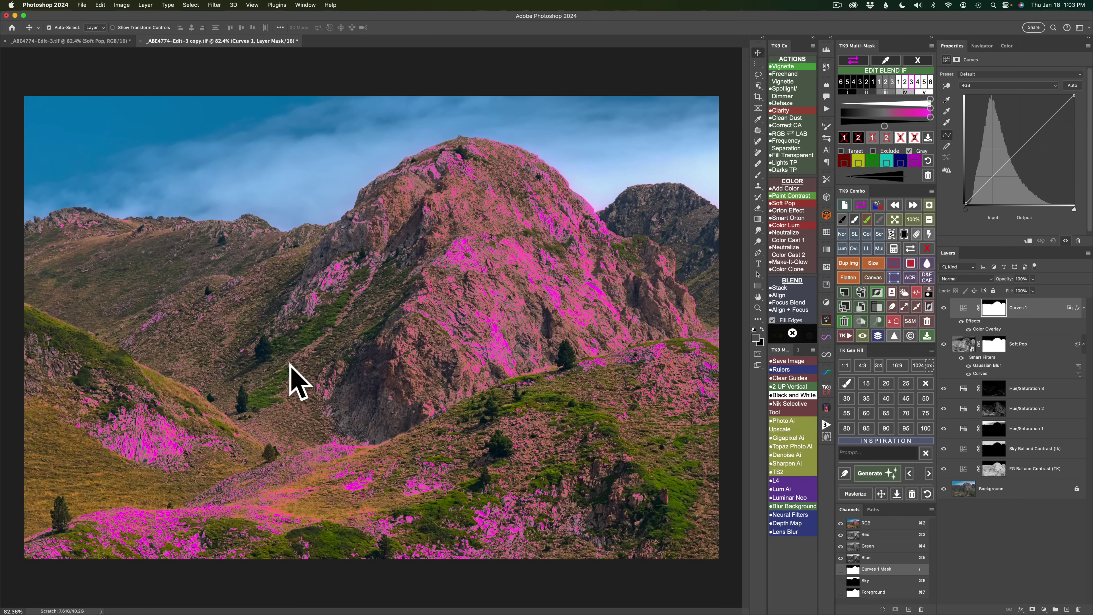
Step: Turn off the overlay, set the Curves 1 layer to Screen at about 45% opacity, and compare the image with and without it
click(859, 63)
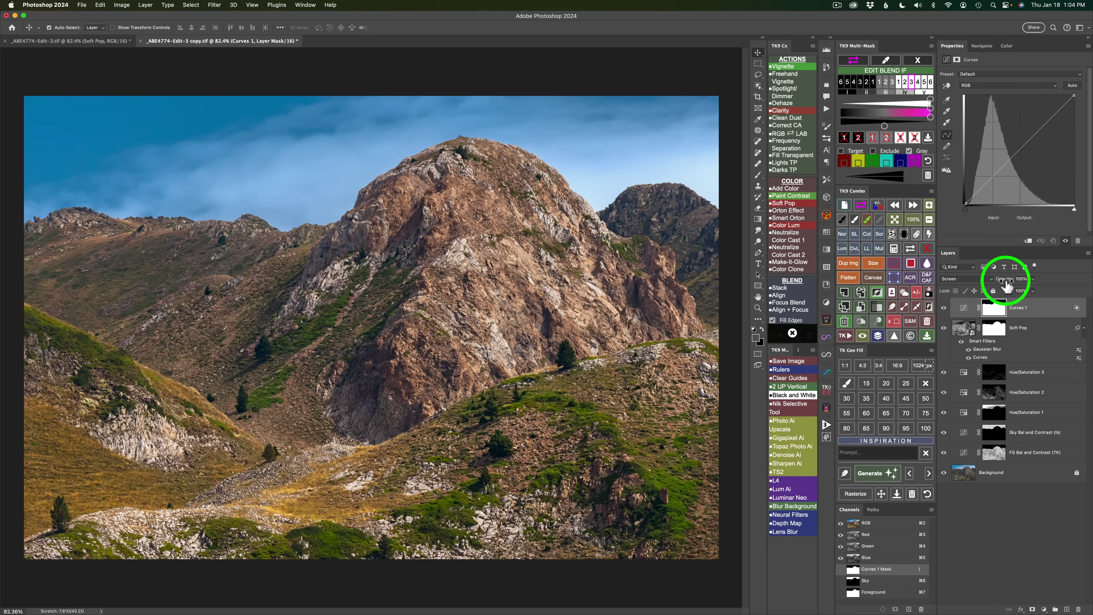
click(1032, 279)
drag(1032, 289, 993, 291)
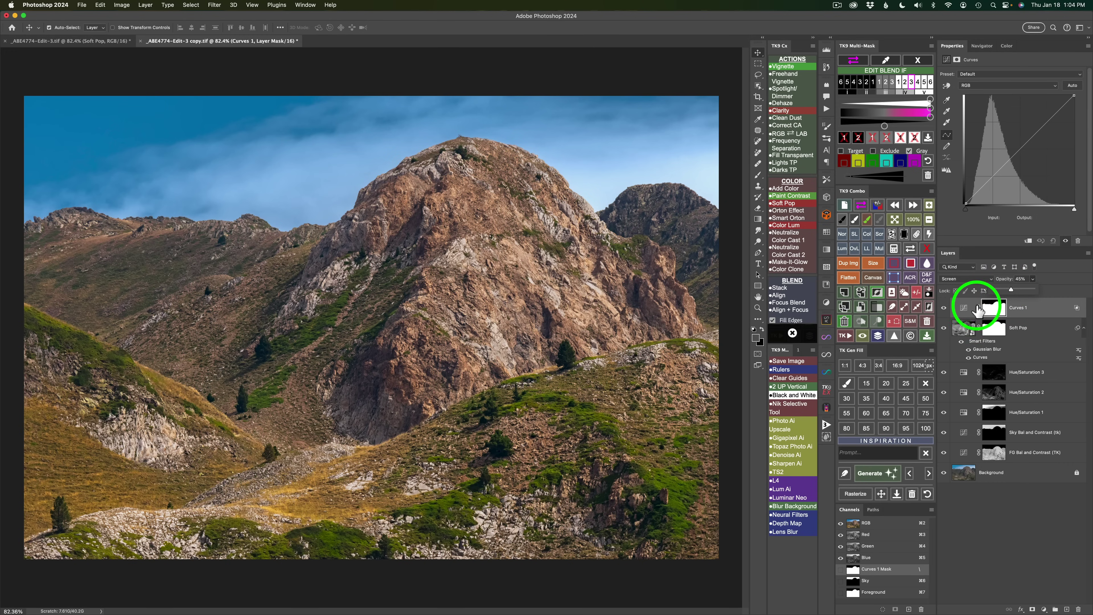
click(945, 307)
click(945, 307)
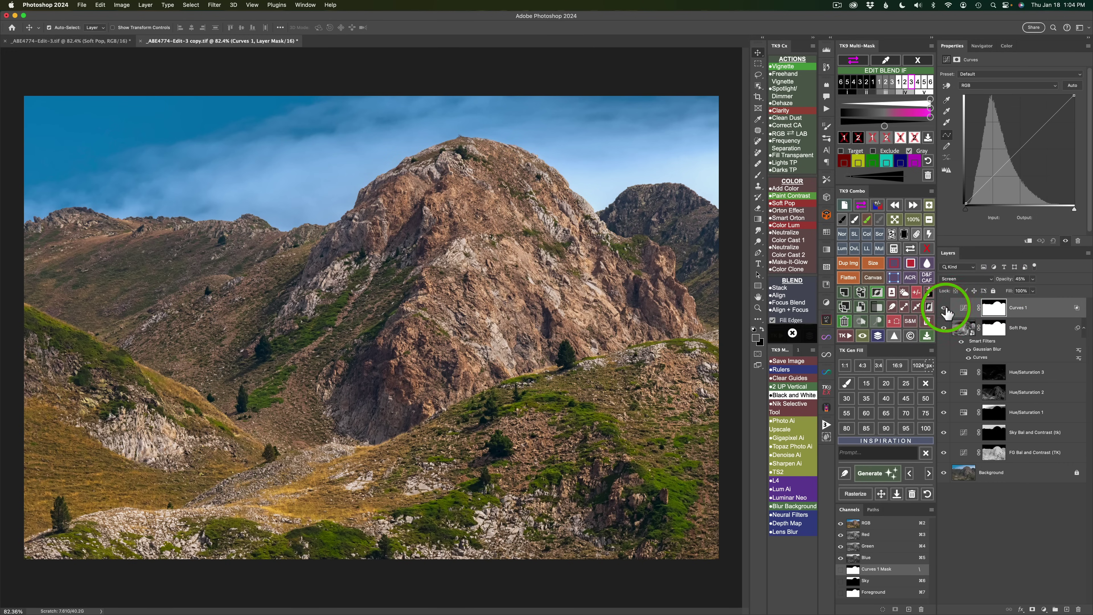
click(945, 307)
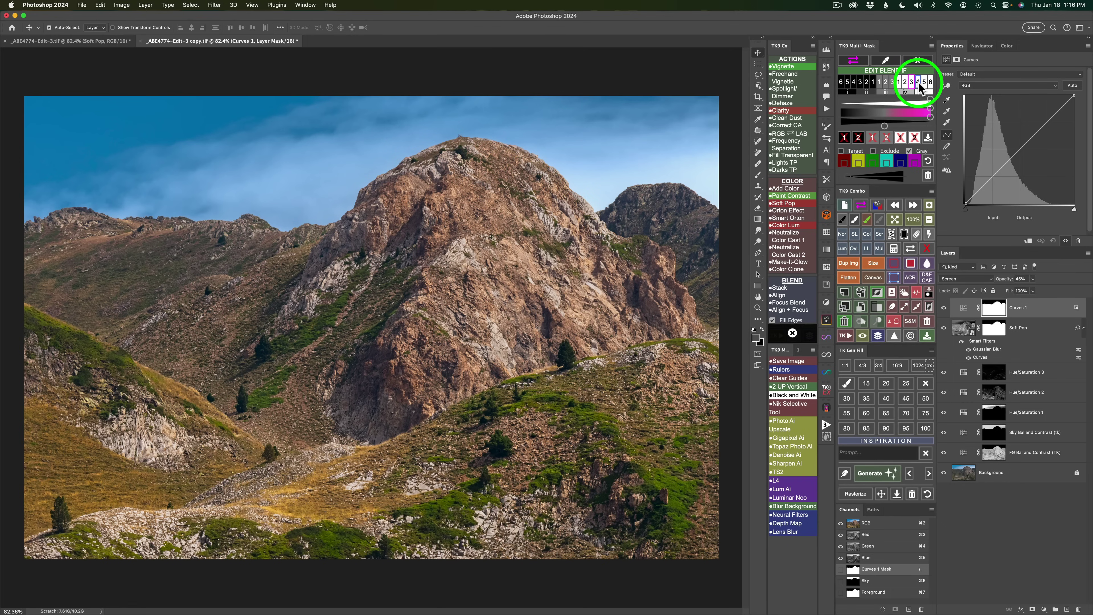
Step: Try the Lights 4 and Lights 2 Blend If ranges and a manual slider adjustment on Curves 1, and return to Lights 3
click(918, 83)
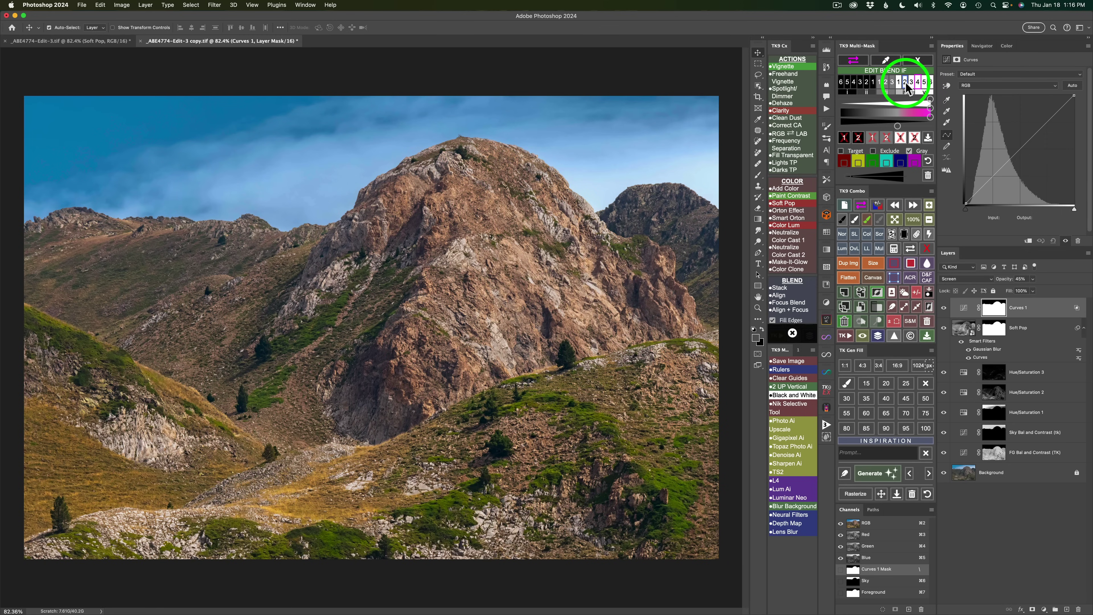
click(906, 83)
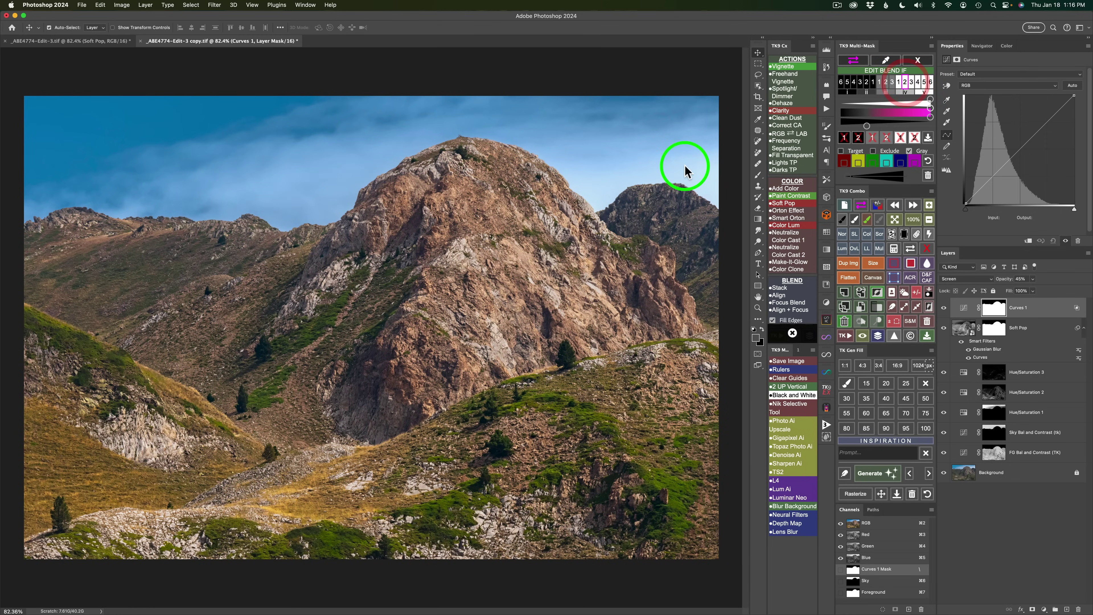
click(911, 82)
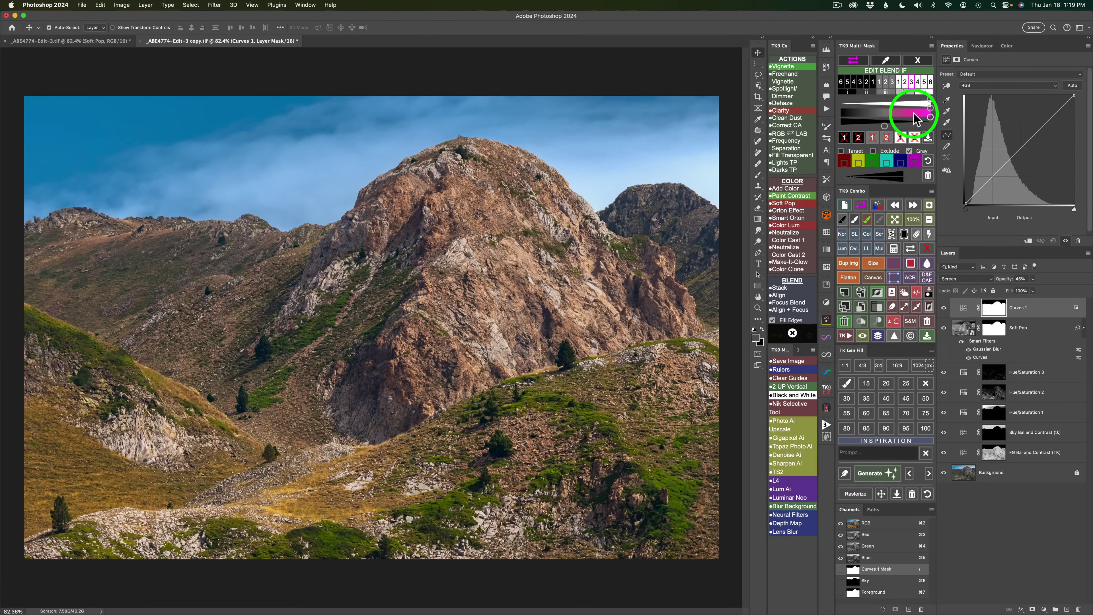
drag(922, 120, 883, 124)
click(912, 85)
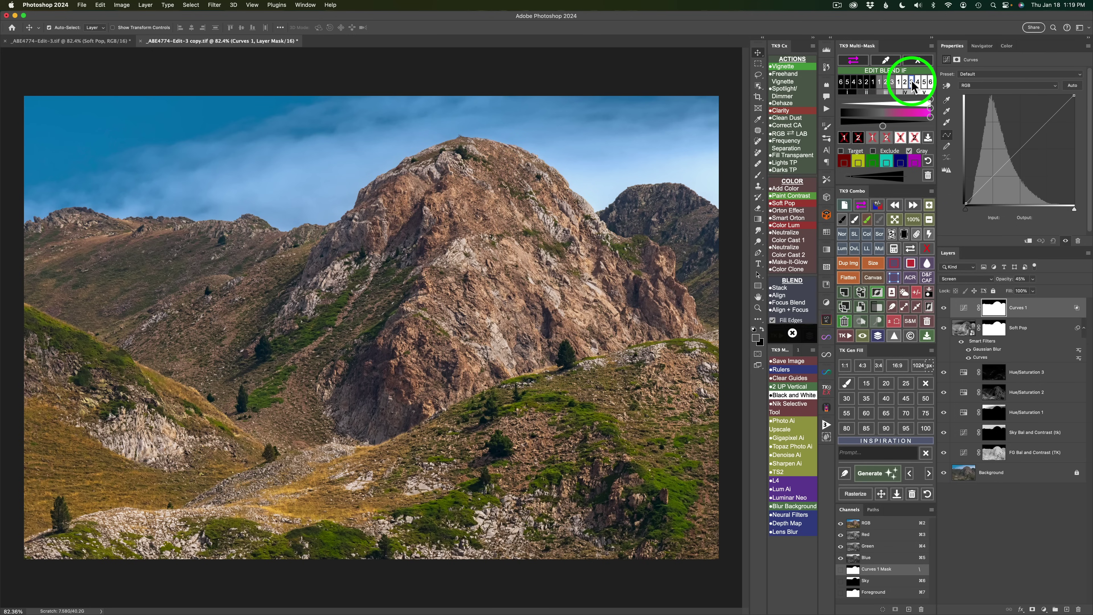
click(884, 125)
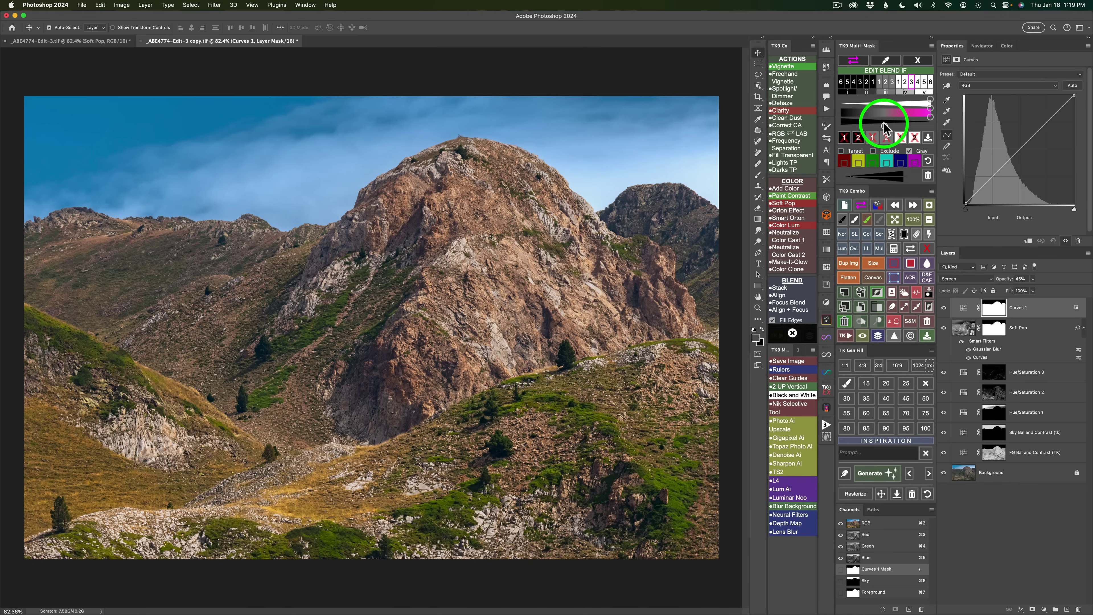
Step: Add a second Curves adjustment layer above Curves 1 and display its Blend If coverage as a magenta overlay
click(987, 329)
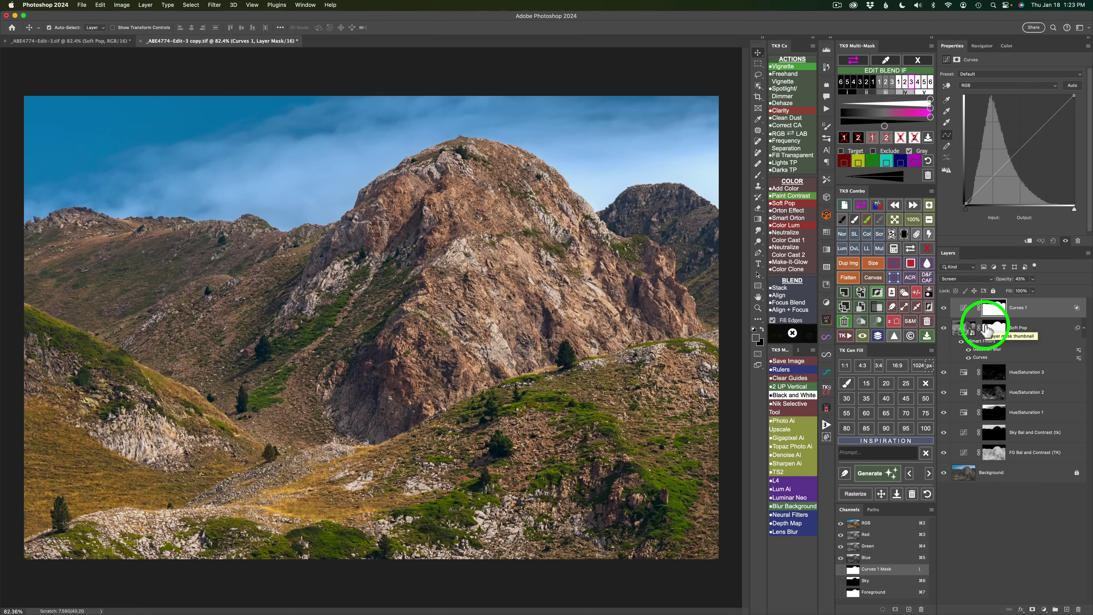
click(924, 61)
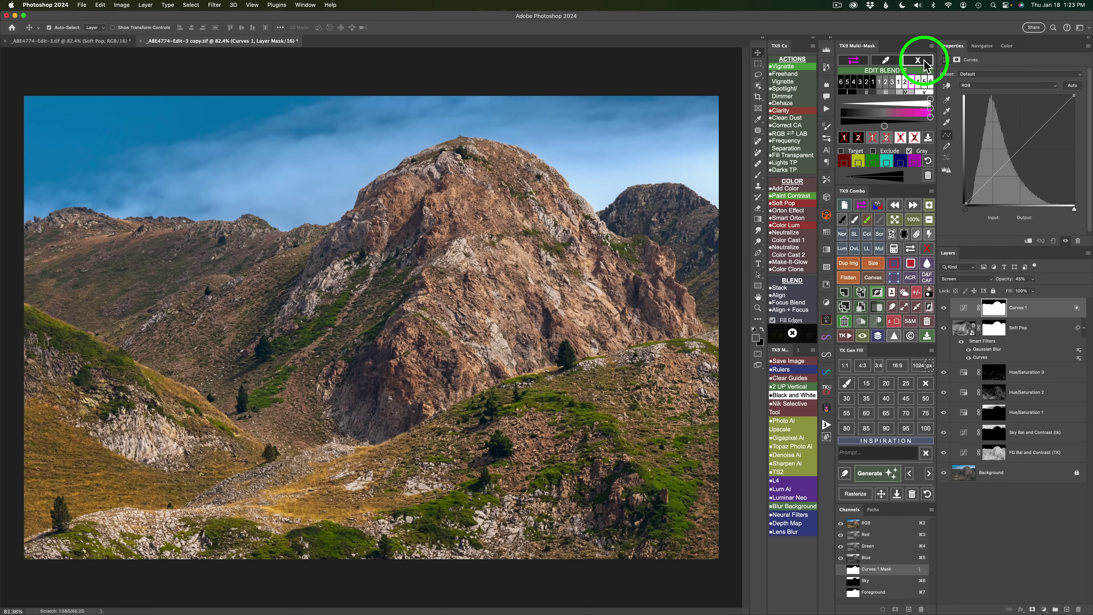
click(1034, 310)
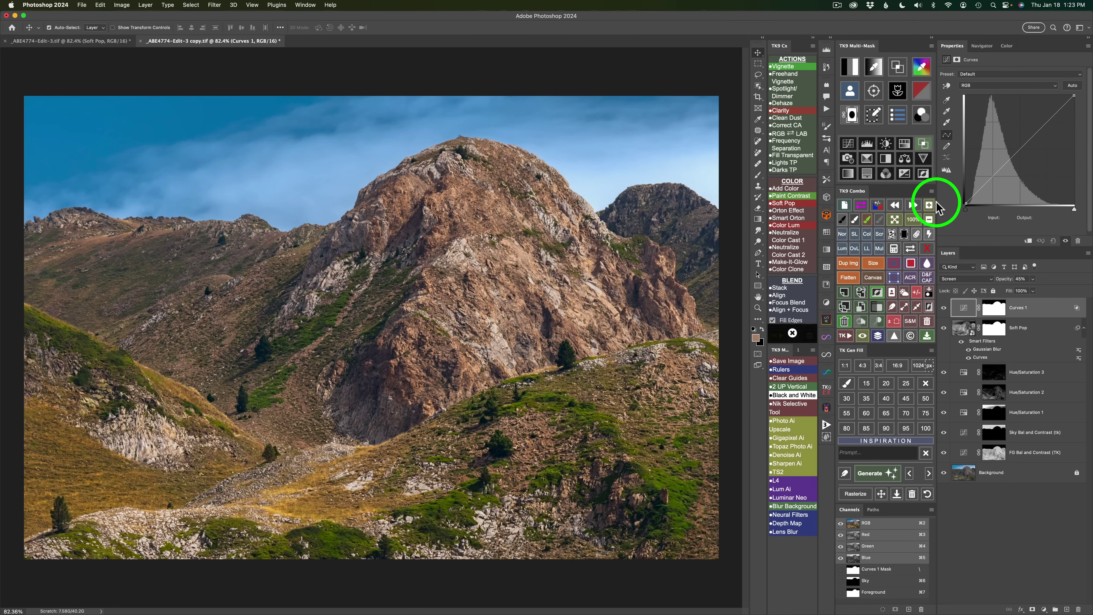
click(850, 147)
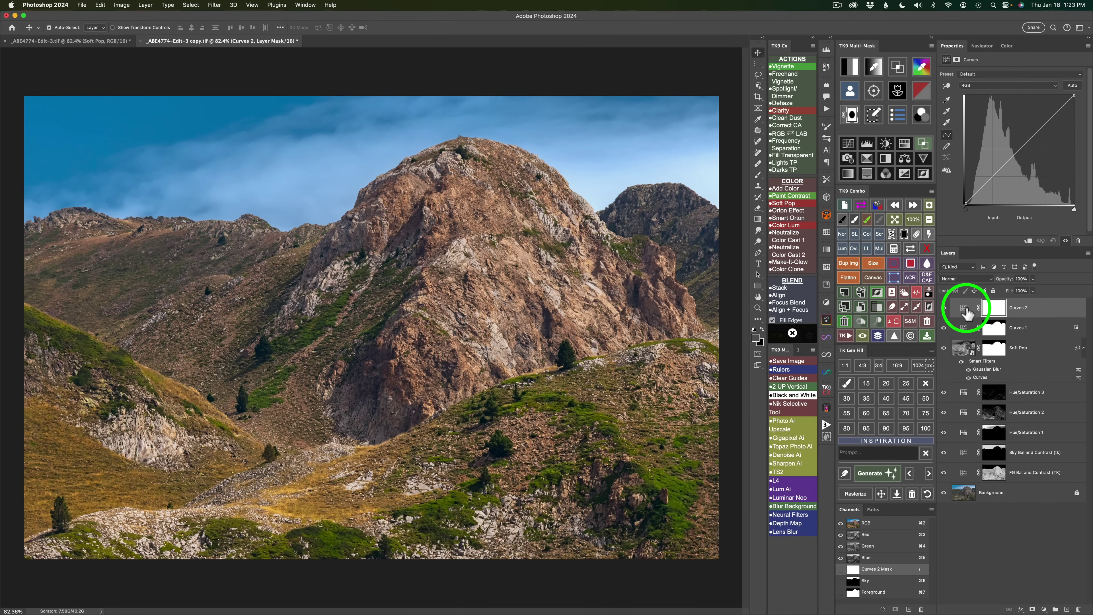
click(923, 146)
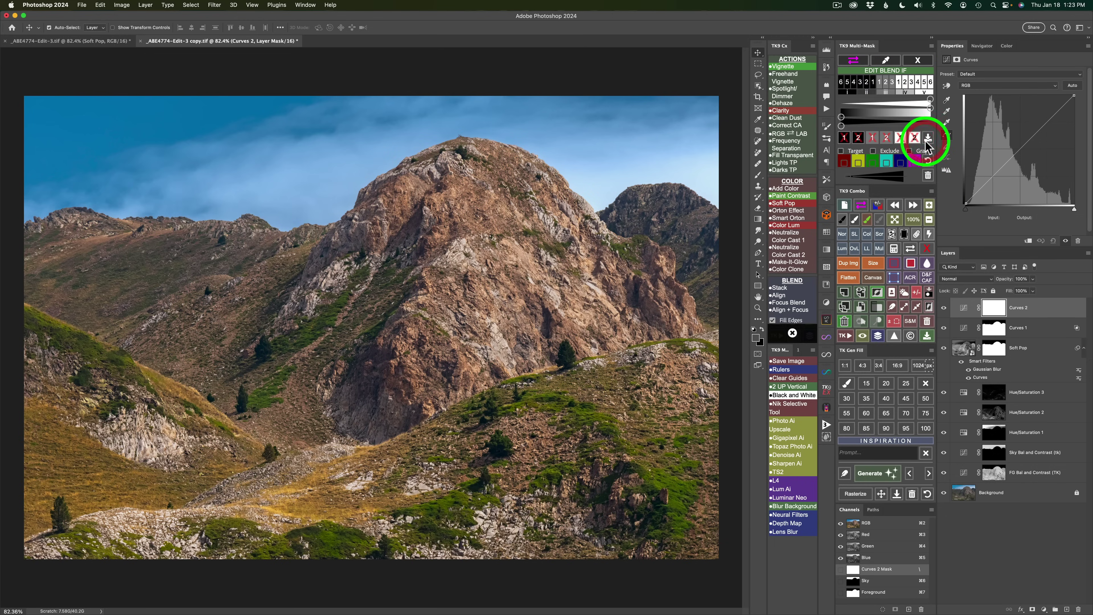
click(854, 62)
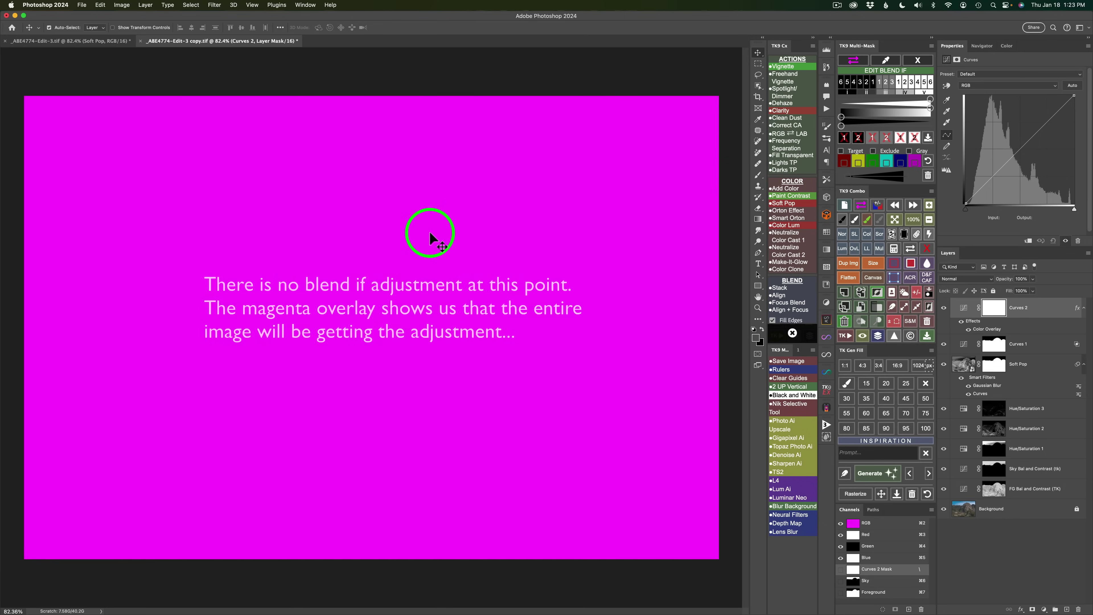
Step: Narrow the Curves 2 layer's Blend If range through Darks 1 to 5, try a tighter slider setting, and settle on Darks 5
click(873, 83)
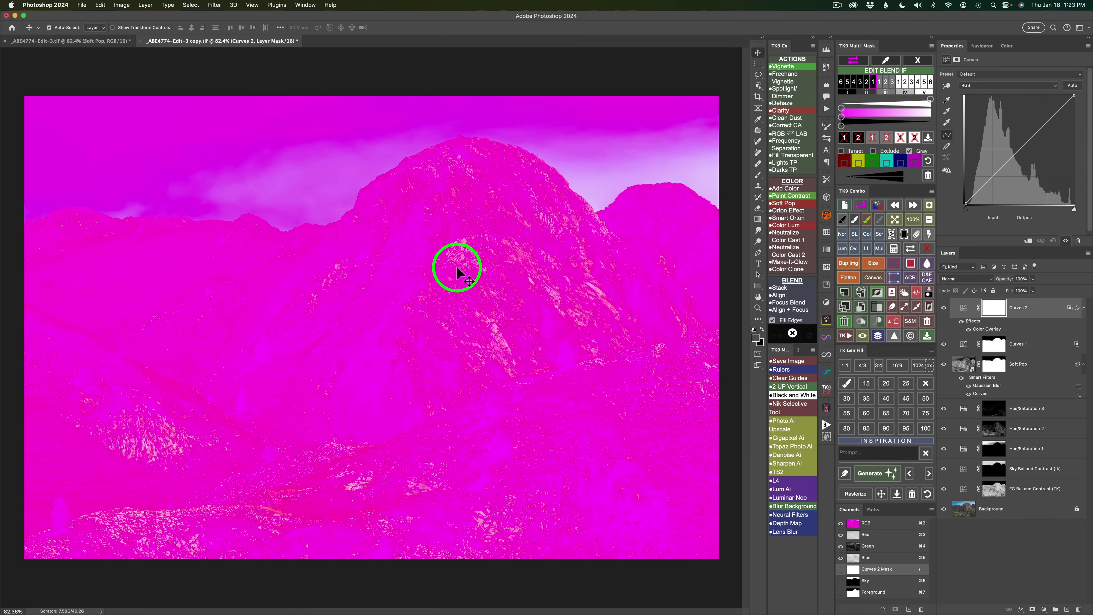
click(866, 81)
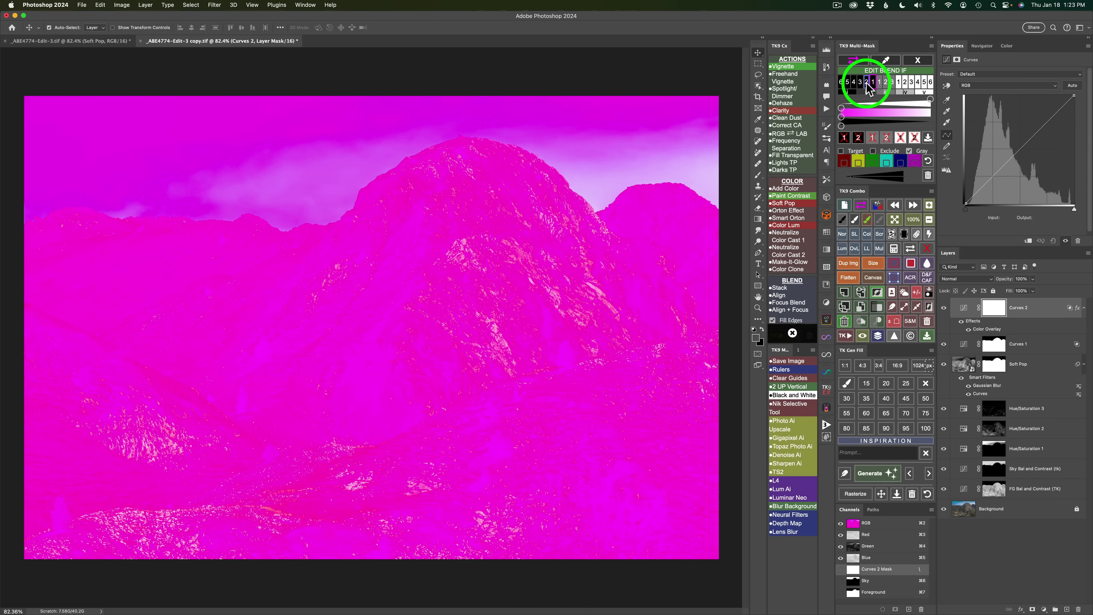
click(867, 84)
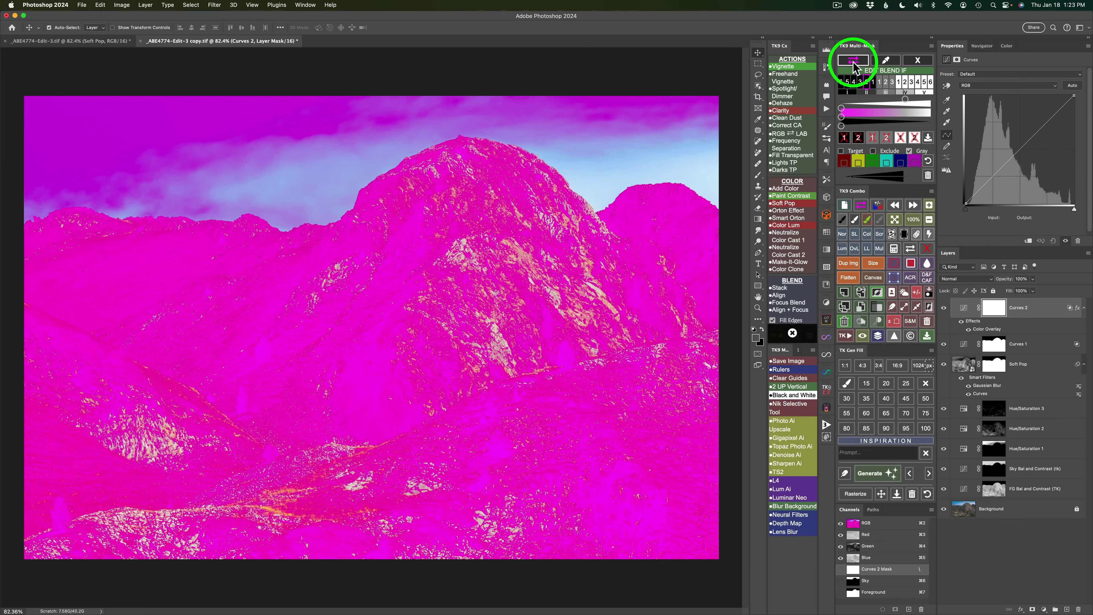
click(860, 83)
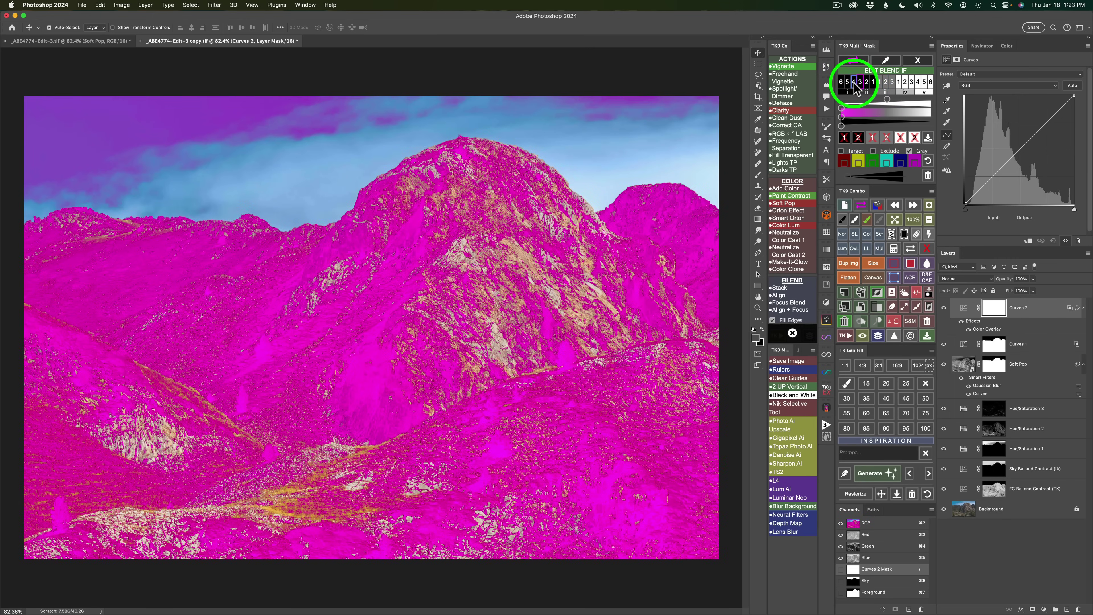
click(854, 82)
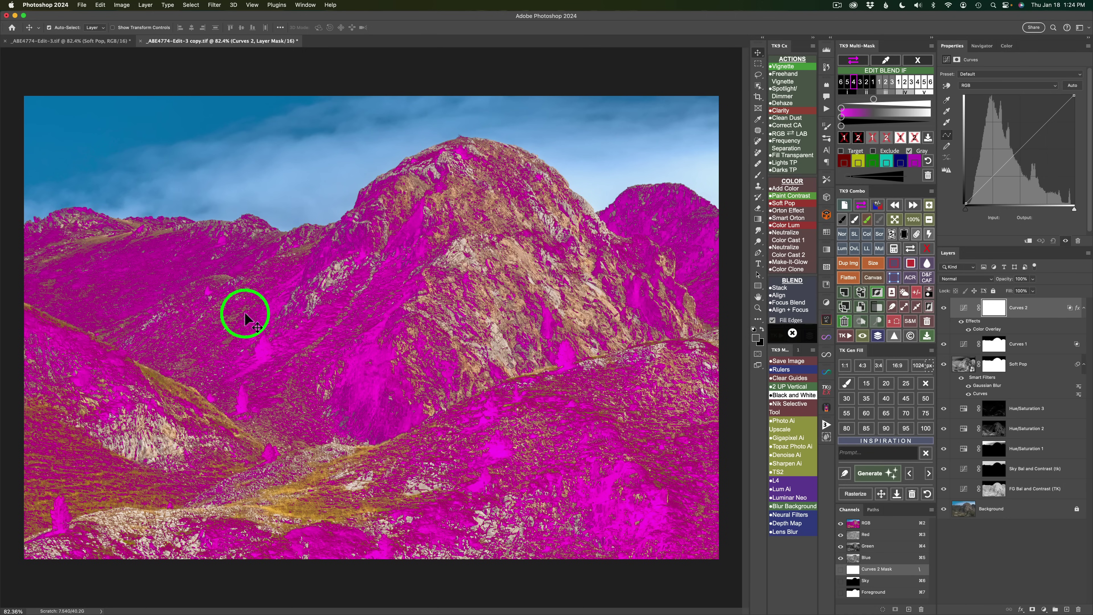
click(847, 83)
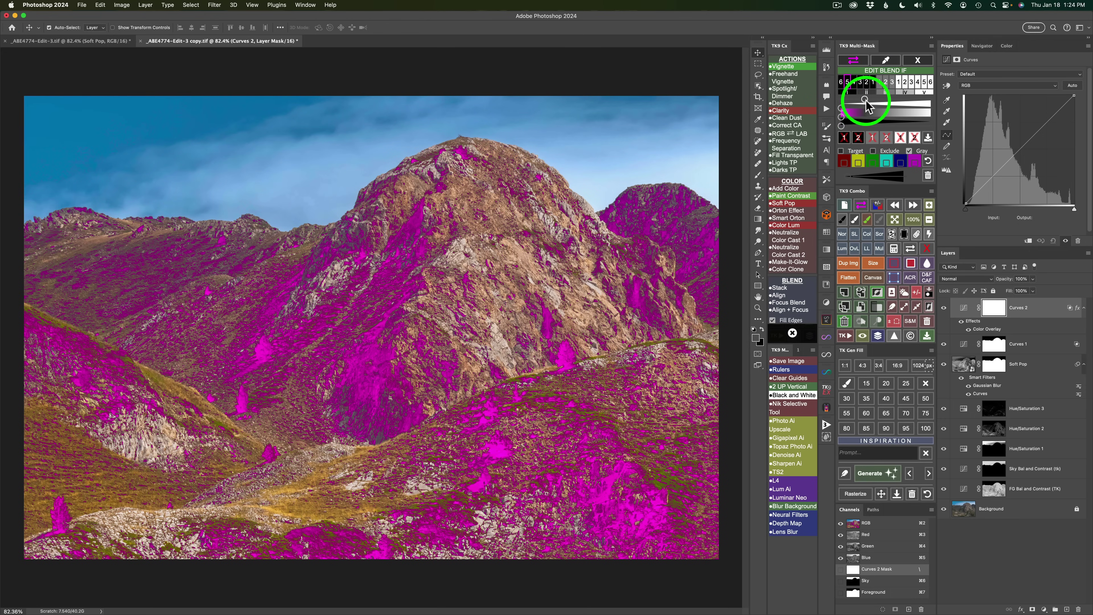
mouse_move(866, 100)
mouse_down()
mouse_move(879, 101)
mouse_move(858, 101)
mouse_up()
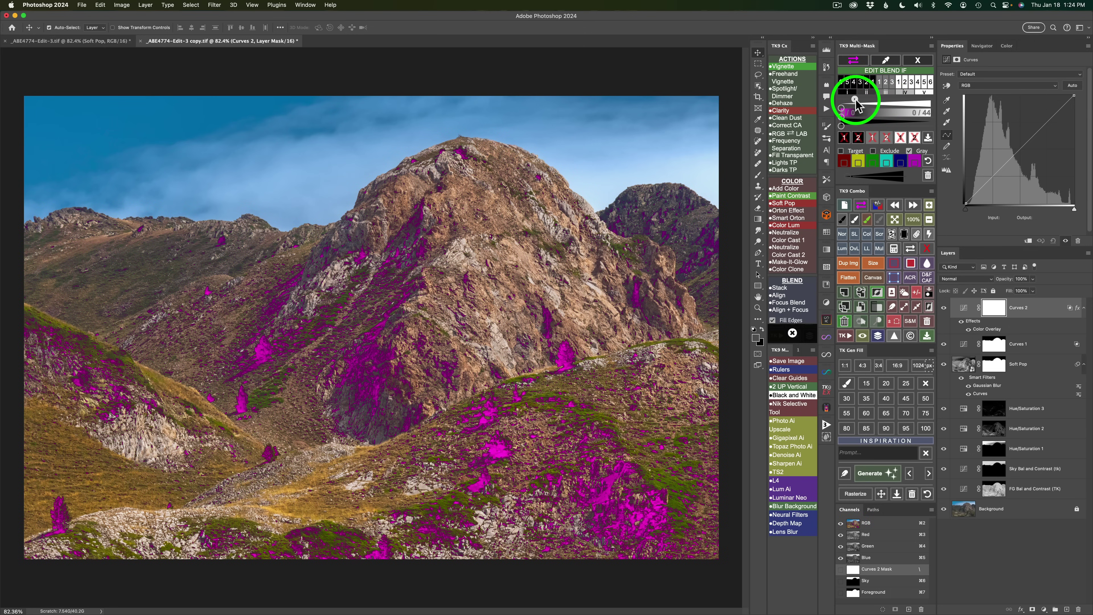
click(847, 83)
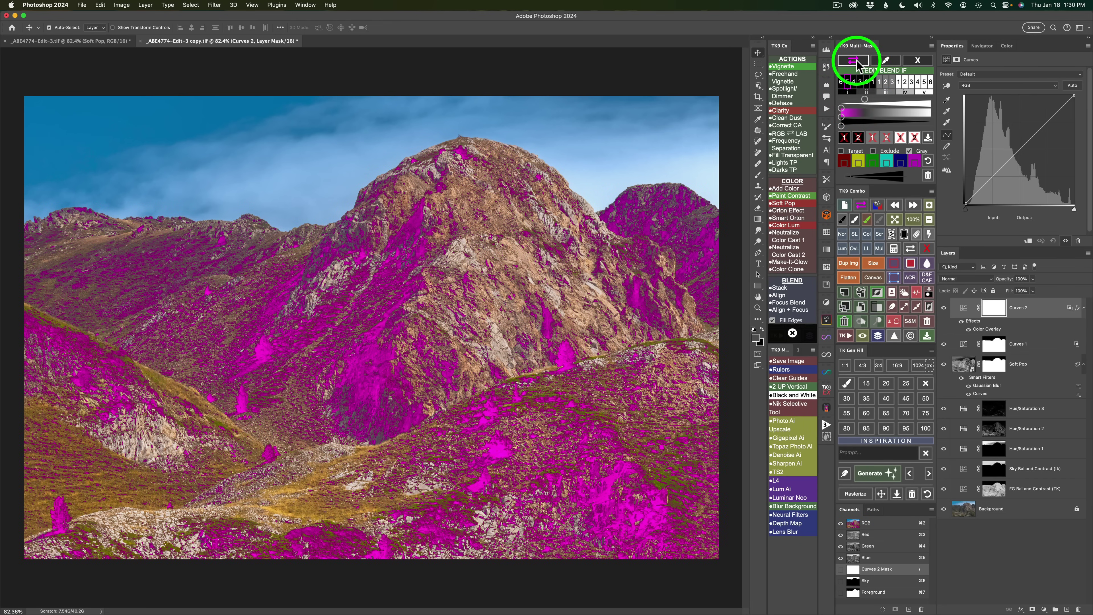
Step: Turn off the overlay, set the Curves 2 layer to Multiply at 40% opacity, and compare the image with and without it
click(856, 63)
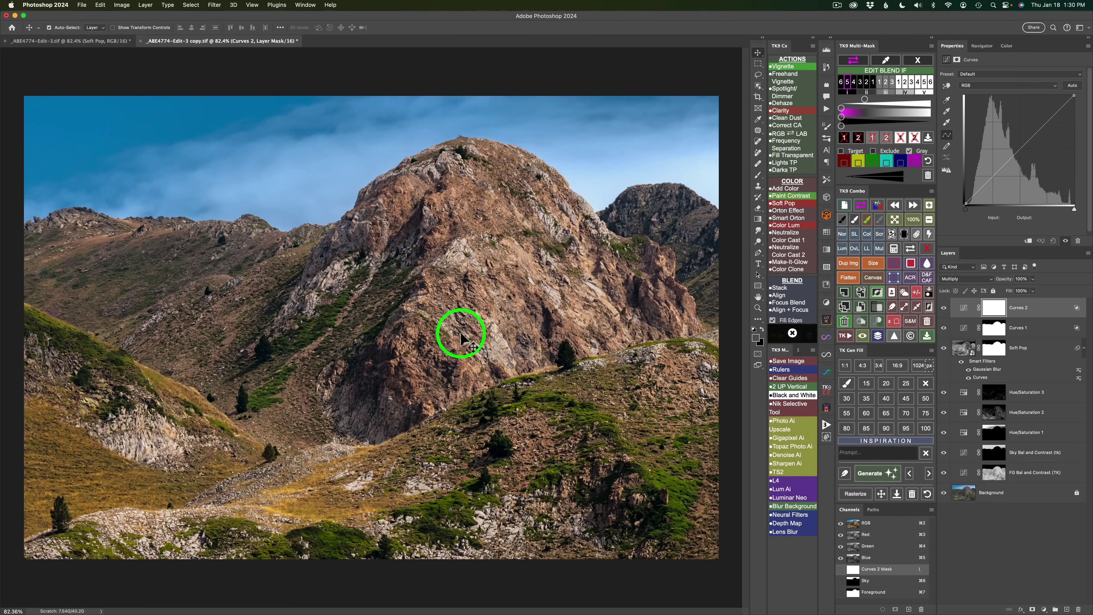
click(1032, 280)
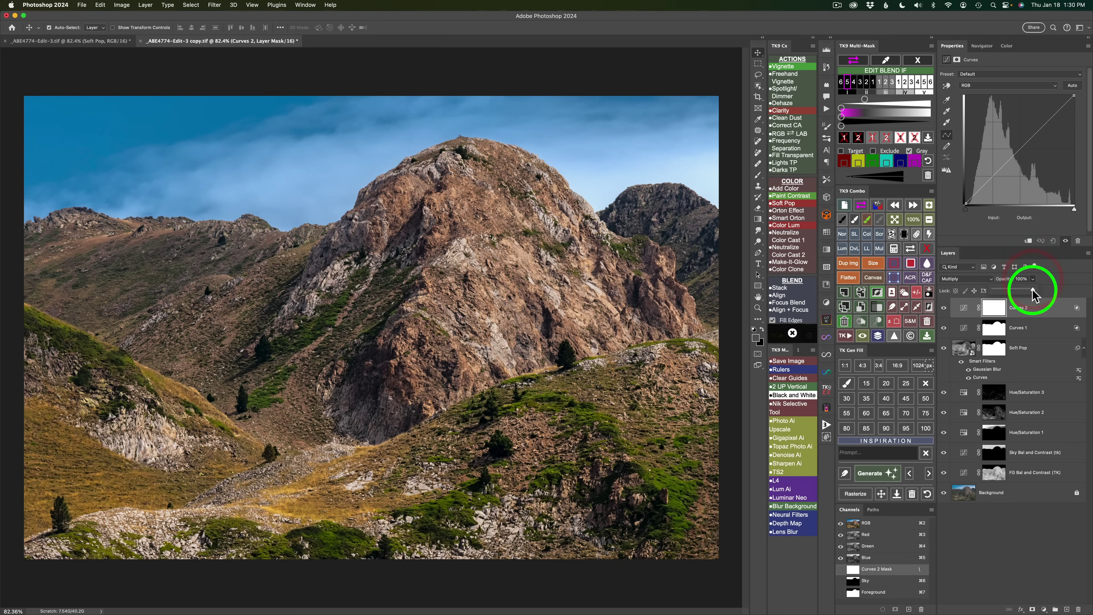
drag(1033, 288, 986, 291)
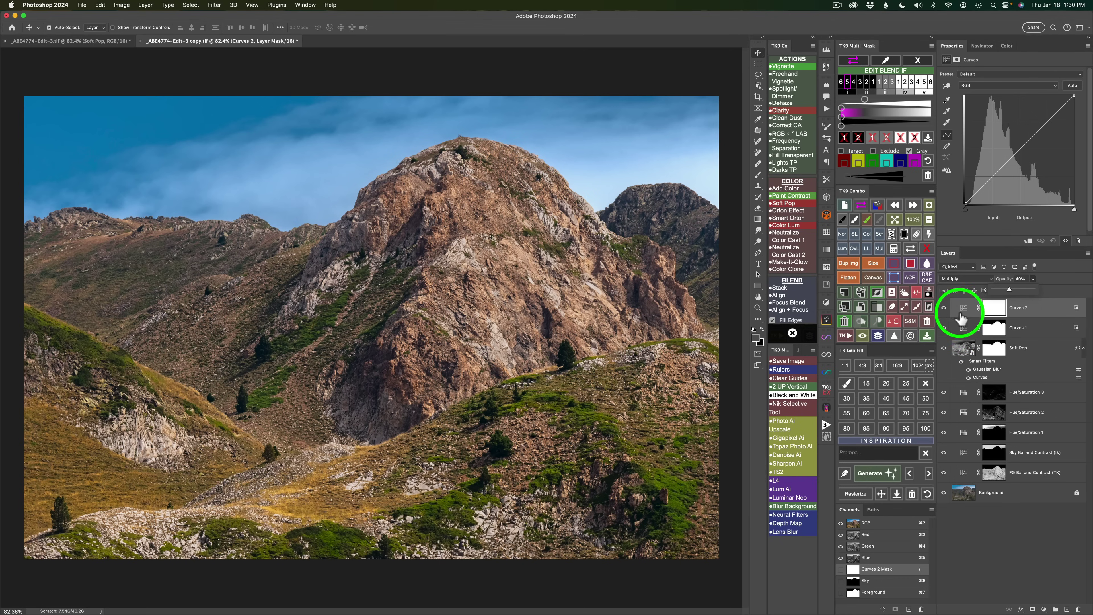
click(944, 308)
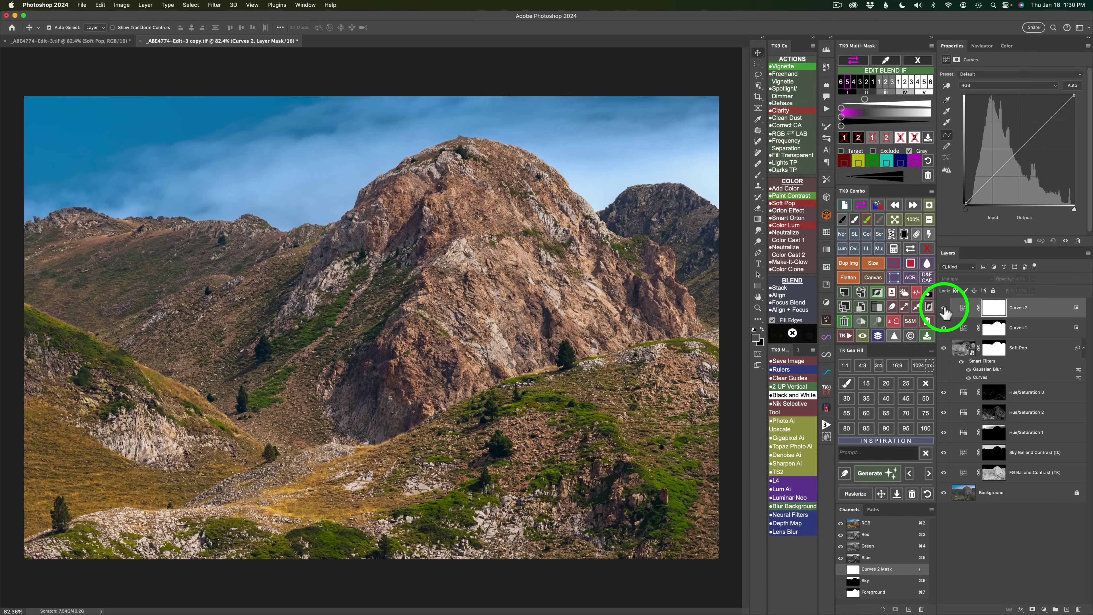
click(944, 308)
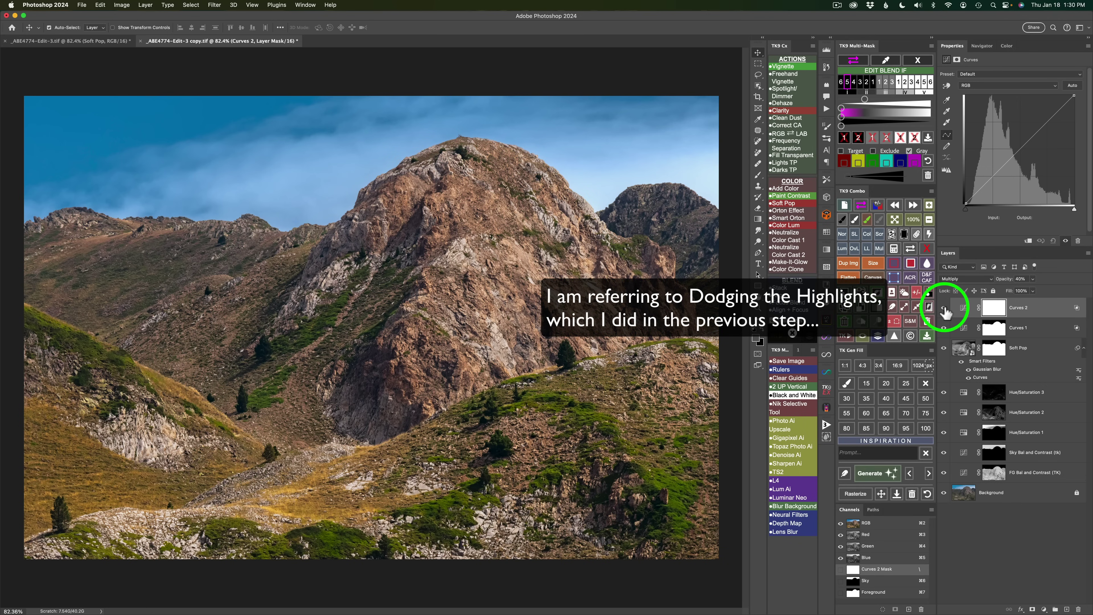
Step: Close the Blend If controls and reopen them with the Curves 2 layer's stored settings
click(963, 307)
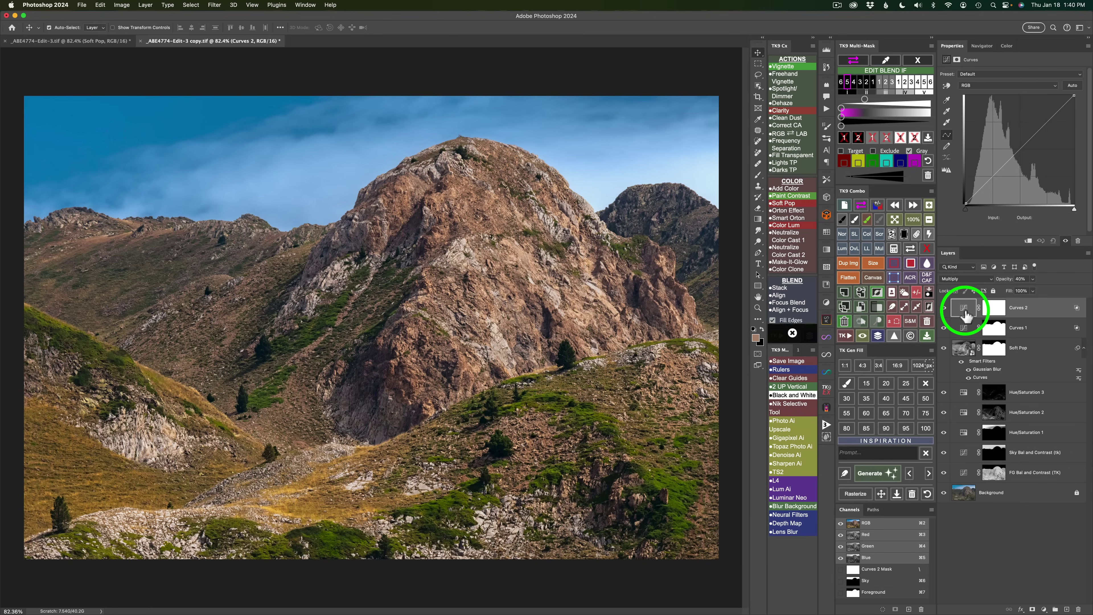
click(918, 60)
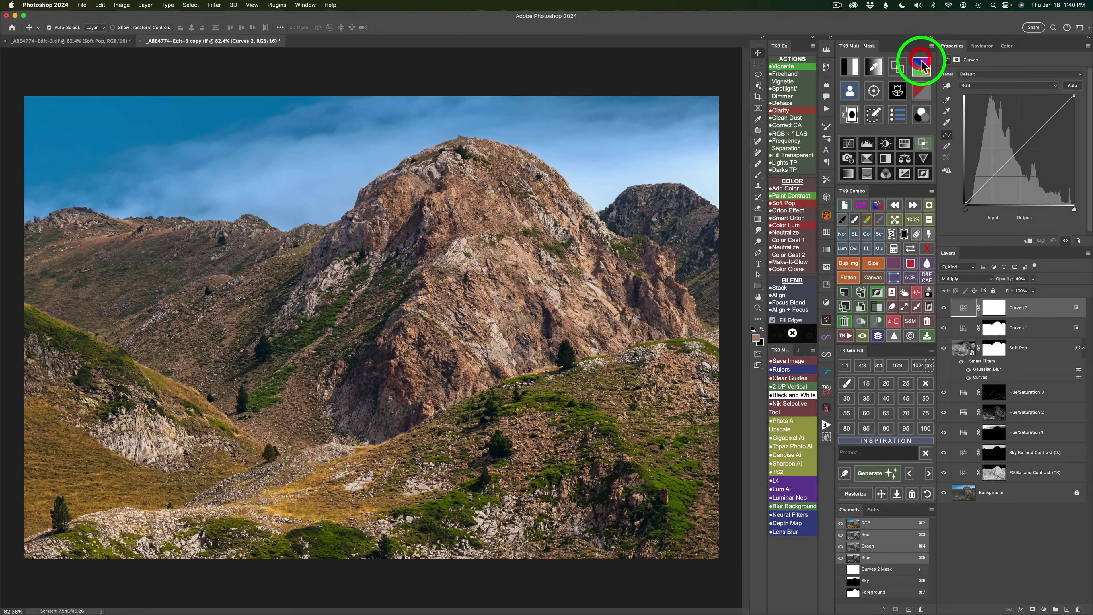
click(929, 147)
click(875, 90)
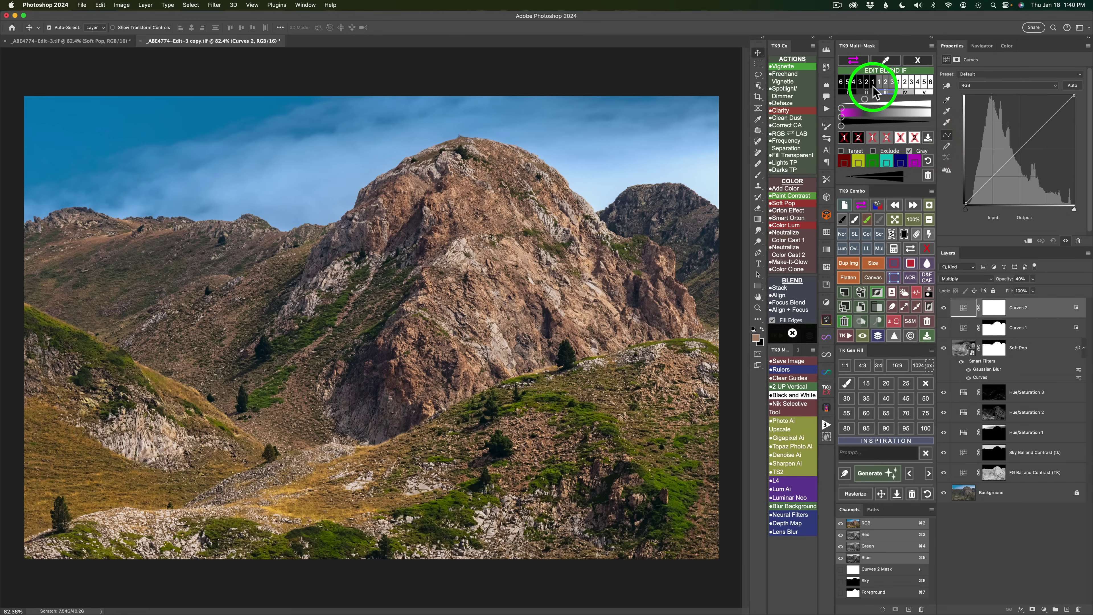
Step: Adjust the Curves 2 layer's Blend If range slider down and up around Darks 5, and compare the image with and without the layer
click(864, 99)
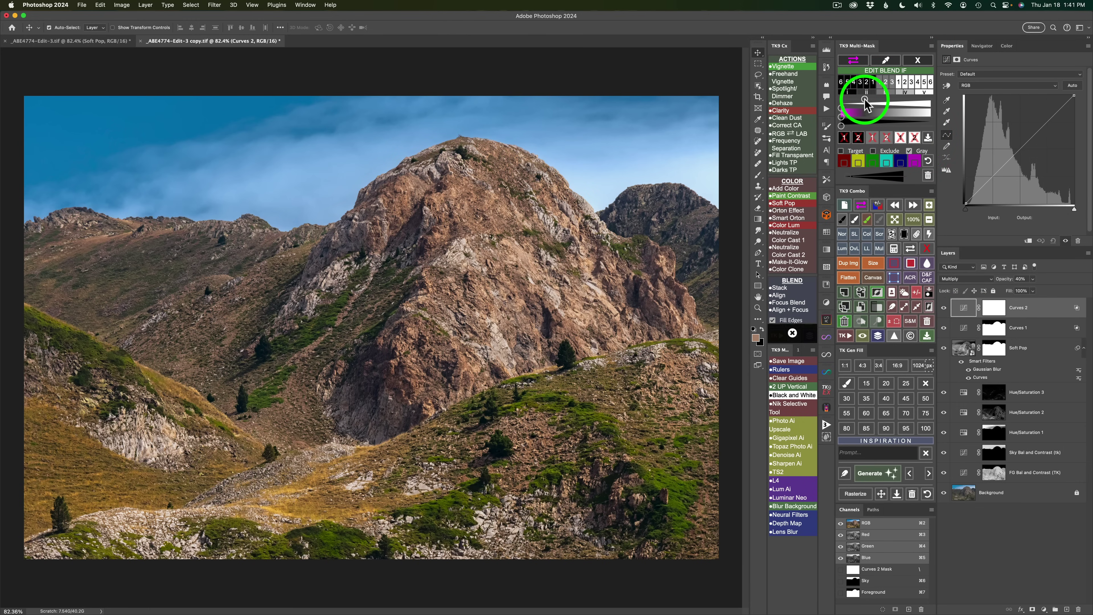
drag(864, 100, 857, 99)
click(848, 82)
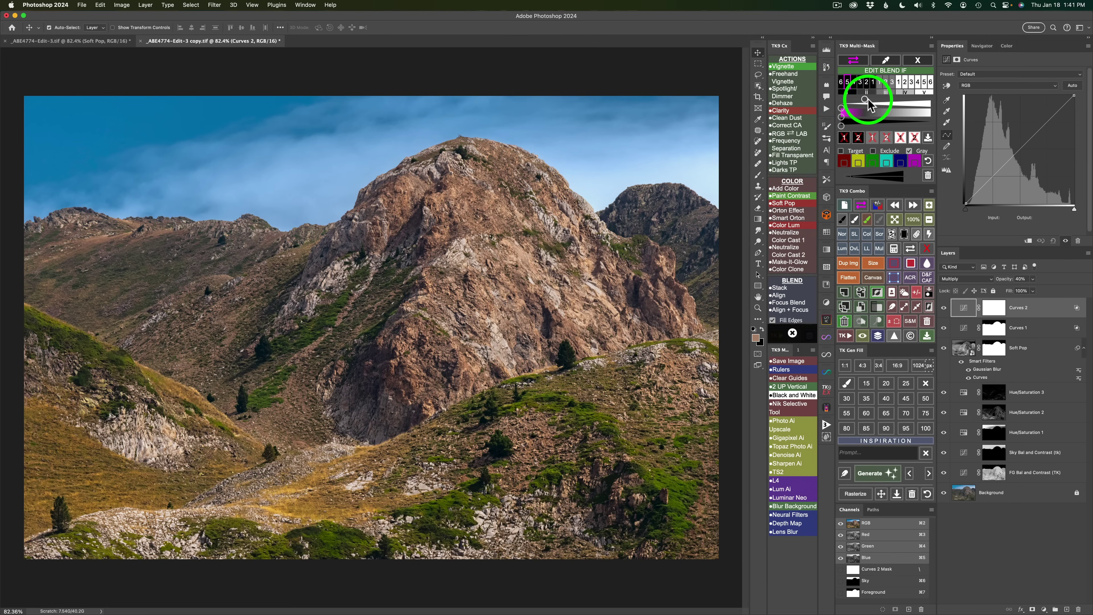
drag(864, 100, 871, 102)
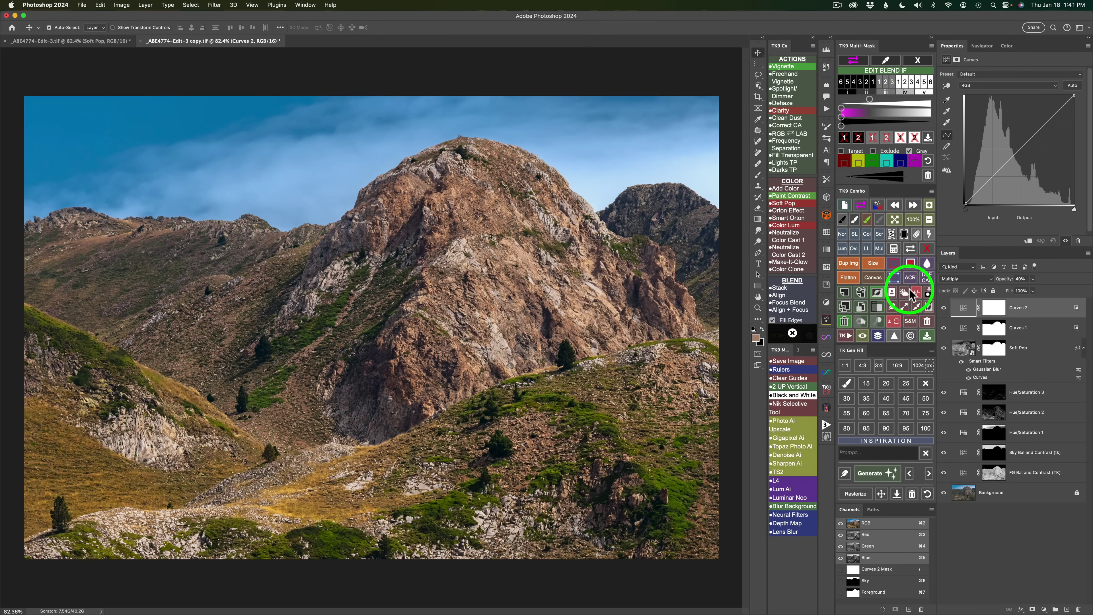
click(944, 308)
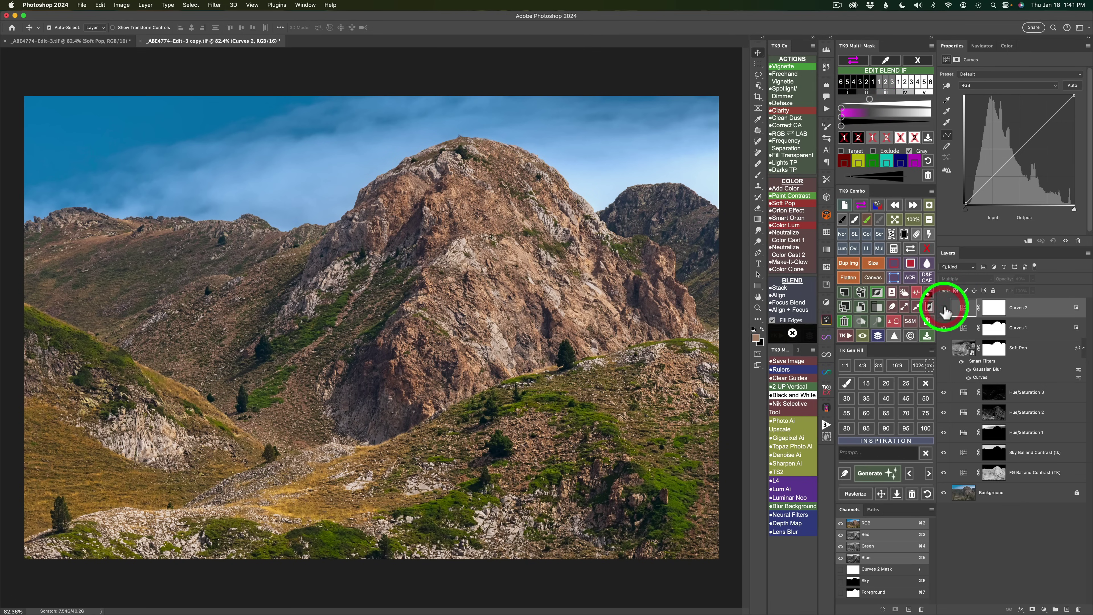
click(943, 308)
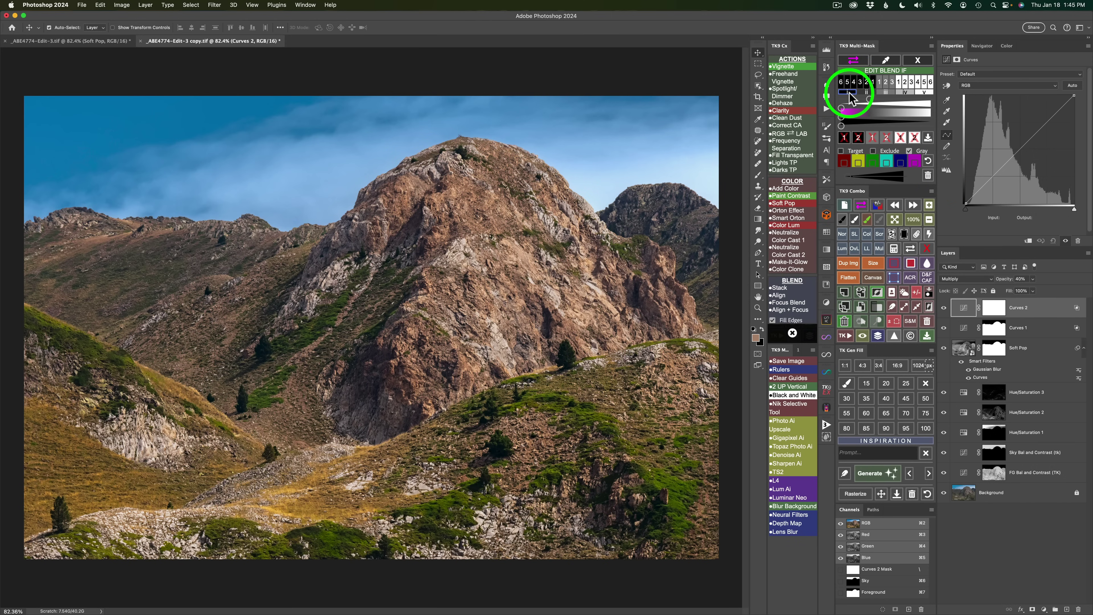
Step: Try the Curves 2 layer's Blend If zone presets, from the dark zones through the midtones to the brightest zone
click(873, 92)
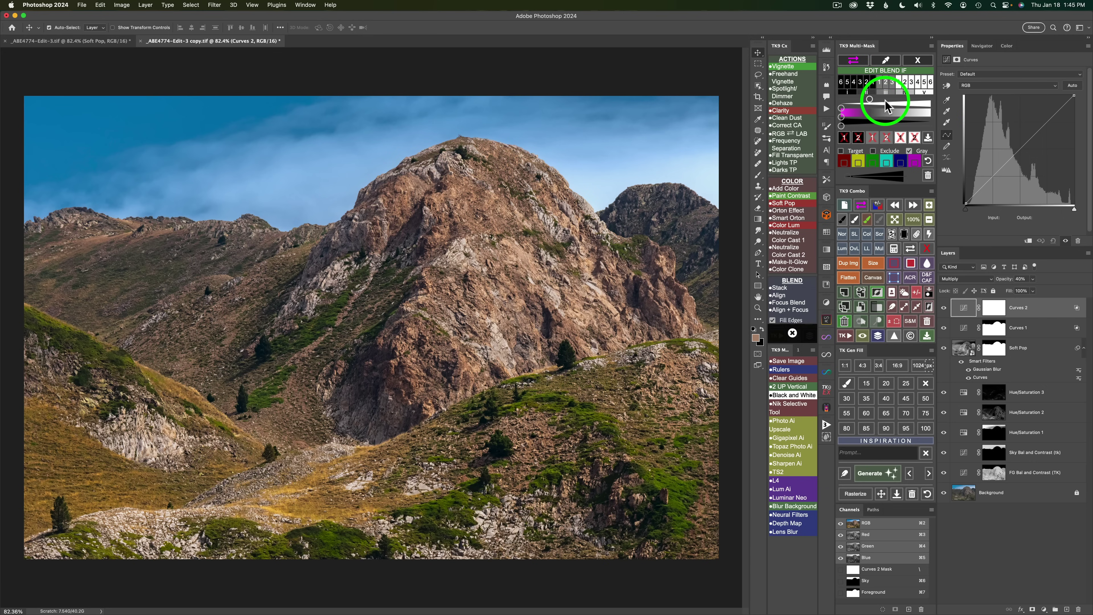
click(860, 97)
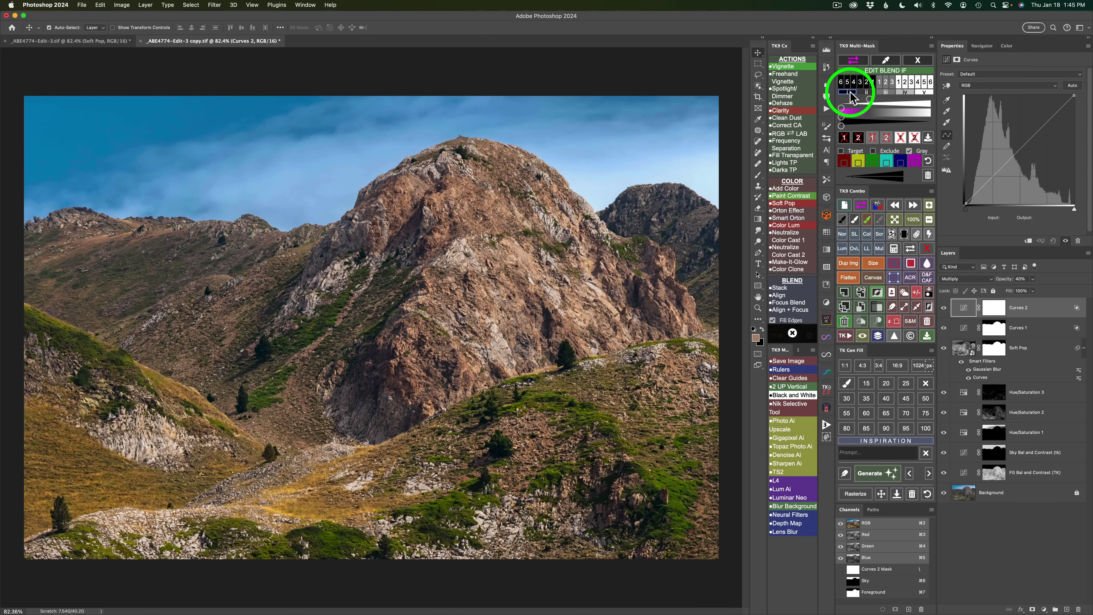
click(850, 91)
click(866, 93)
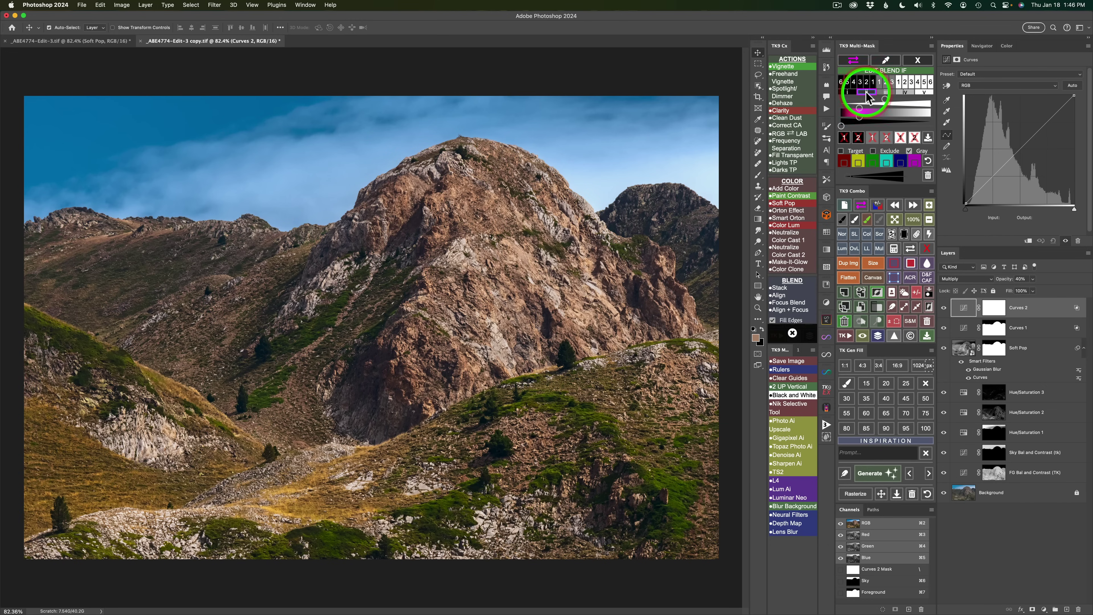
click(887, 95)
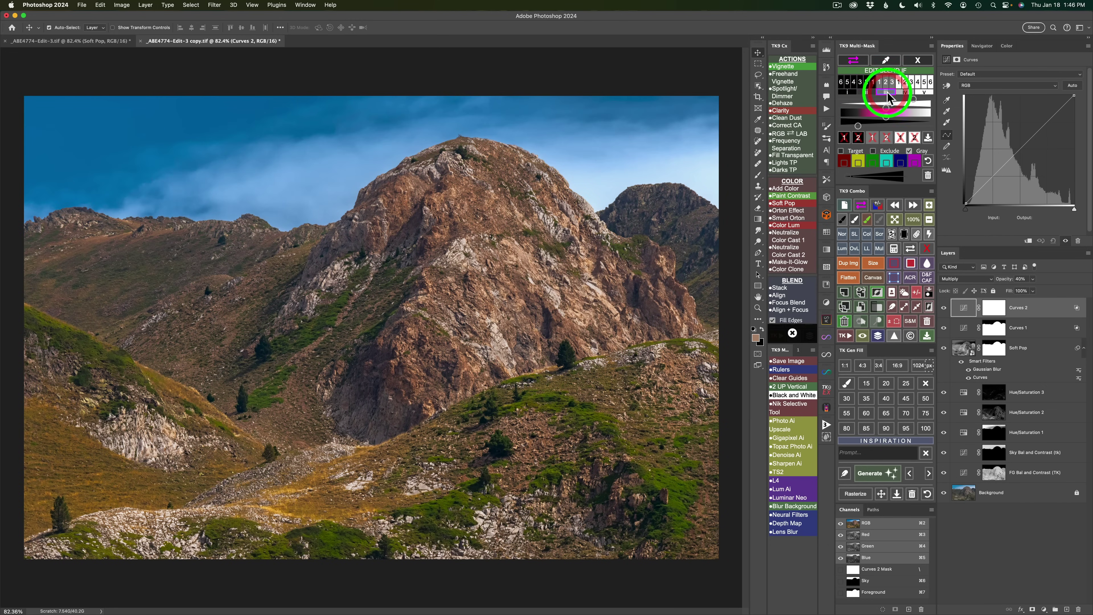
click(926, 95)
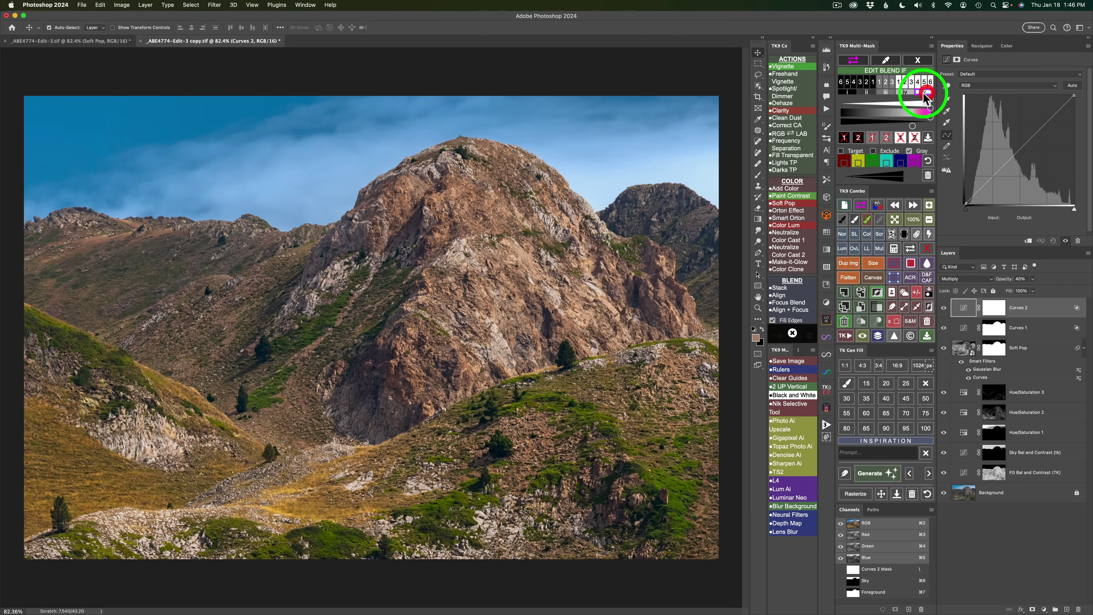
Step: Set the Curves 2 layer's Blend If to Darks 5, widen its range slightly, and compare the image with and without the layer
click(849, 86)
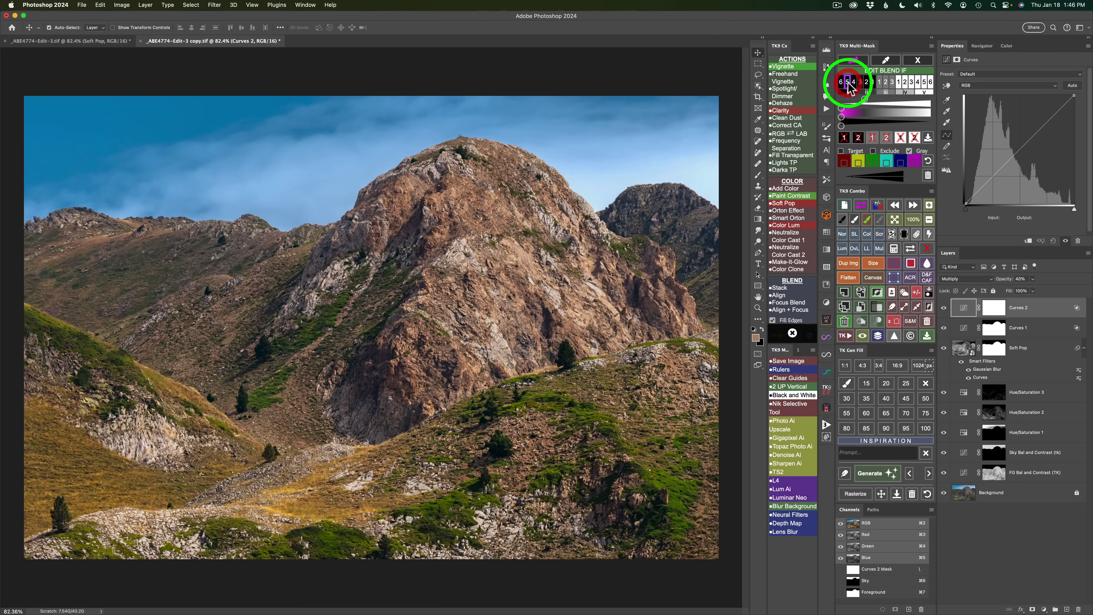
drag(864, 103, 870, 103)
click(870, 100)
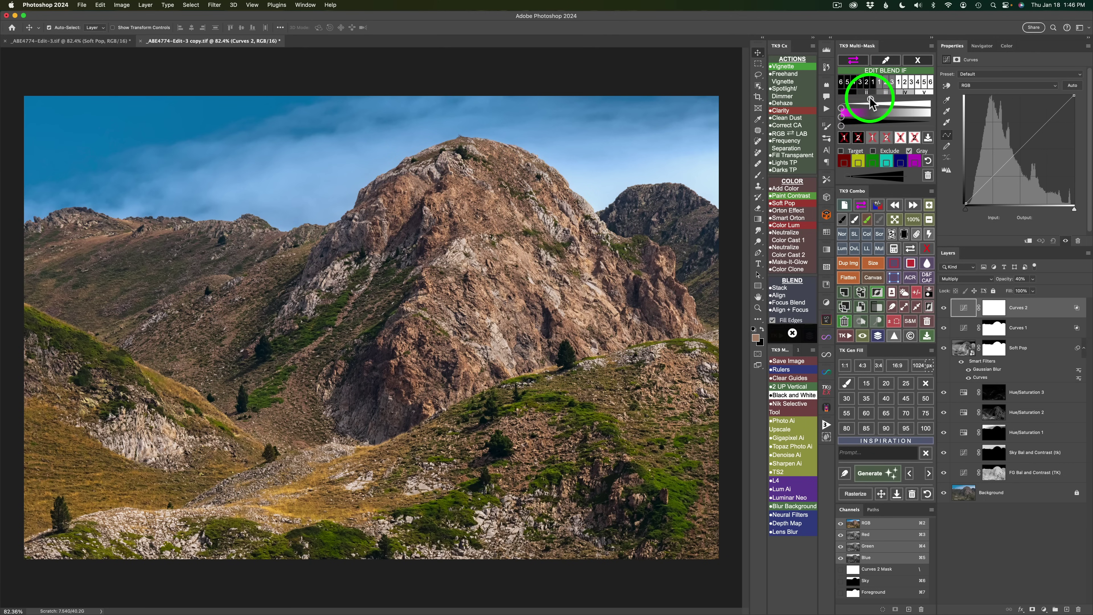
click(945, 311)
click(944, 311)
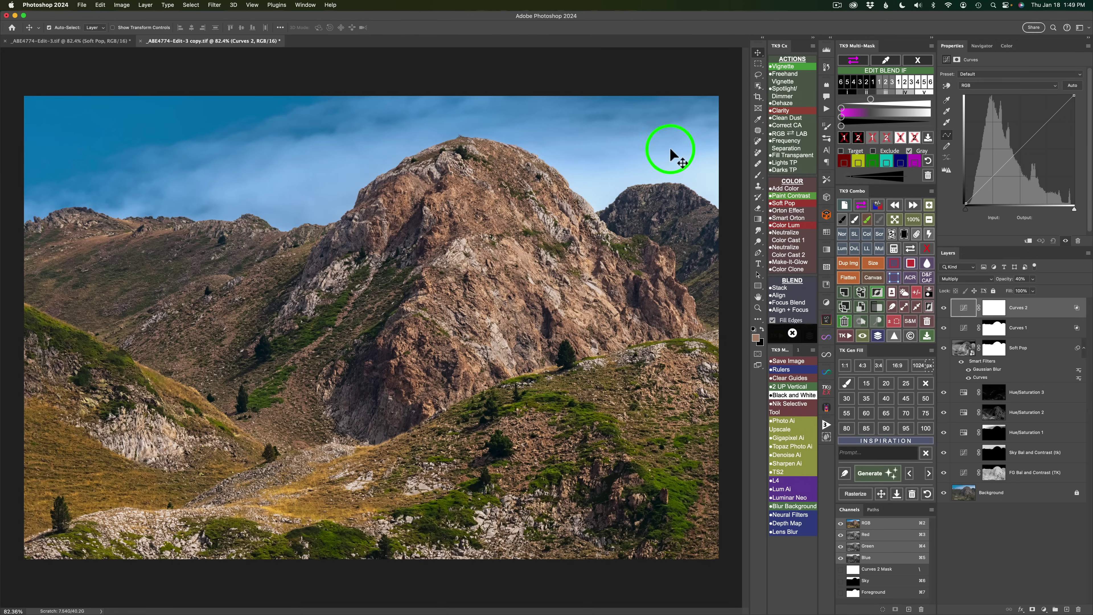
Step: Close the Blend If controls and generate a luminosity mask from a tone sampled in the sky's clouds
click(919, 60)
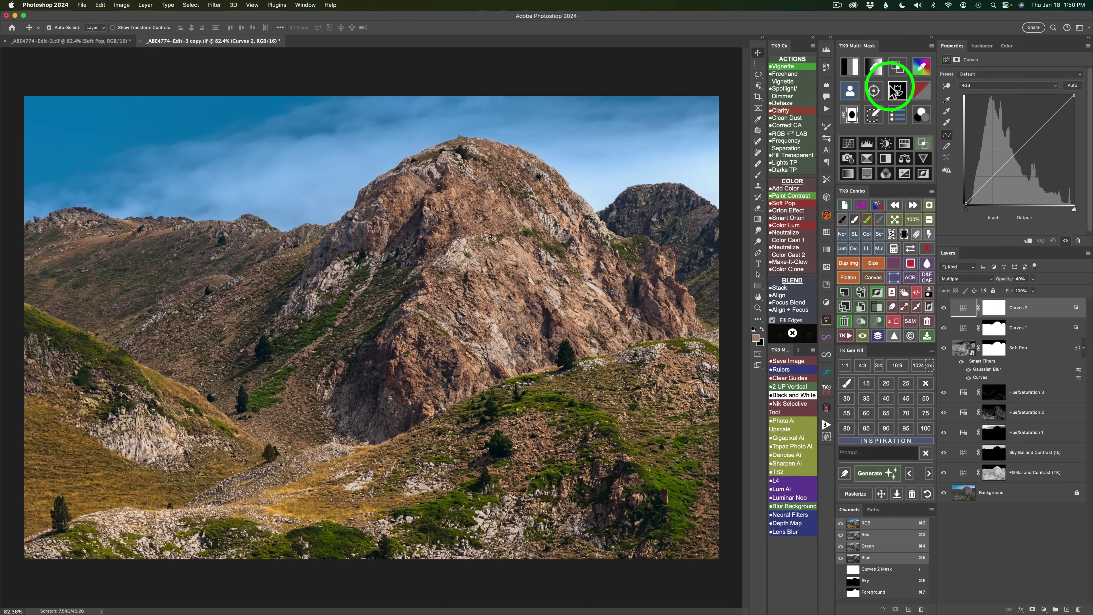
click(875, 69)
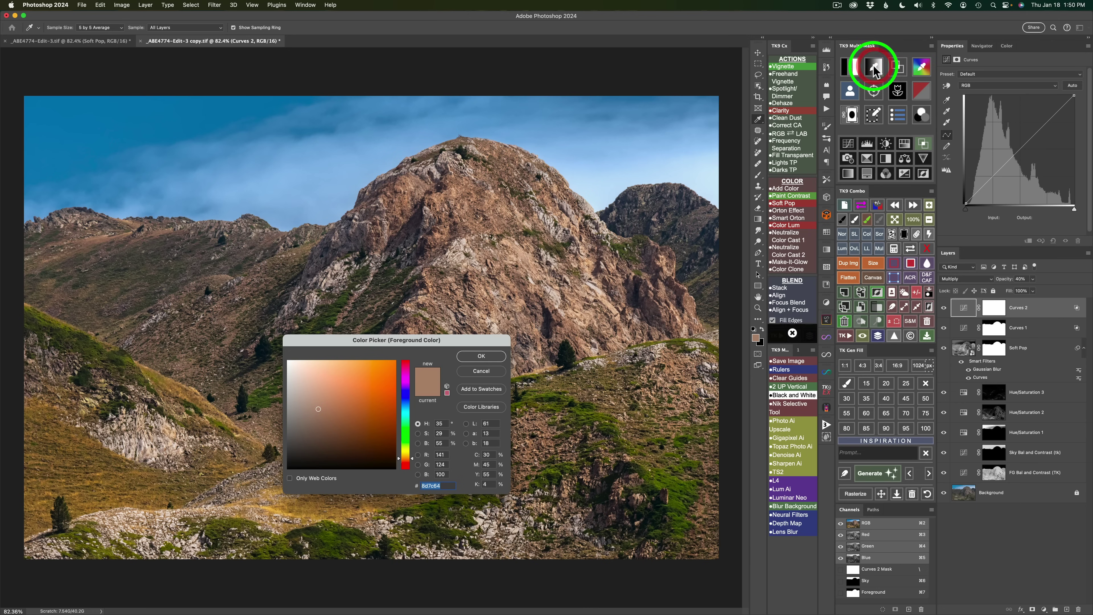
click(305, 174)
click(477, 356)
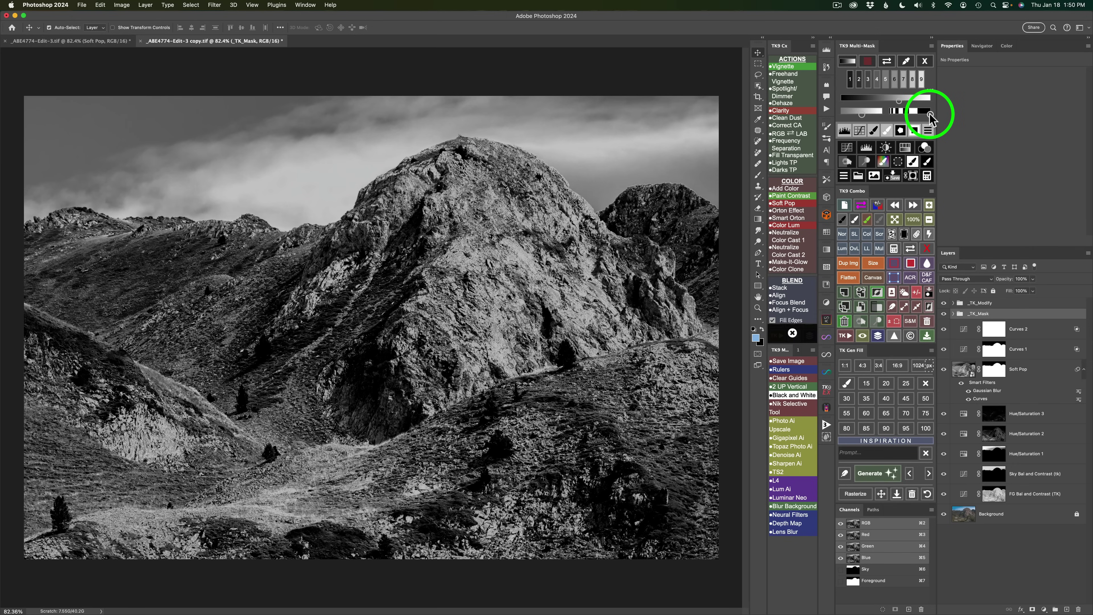
Step: Refine the sampled cloud mask by cutting out its darker tones and brightening the remaining light areas
drag(930, 114, 915, 114)
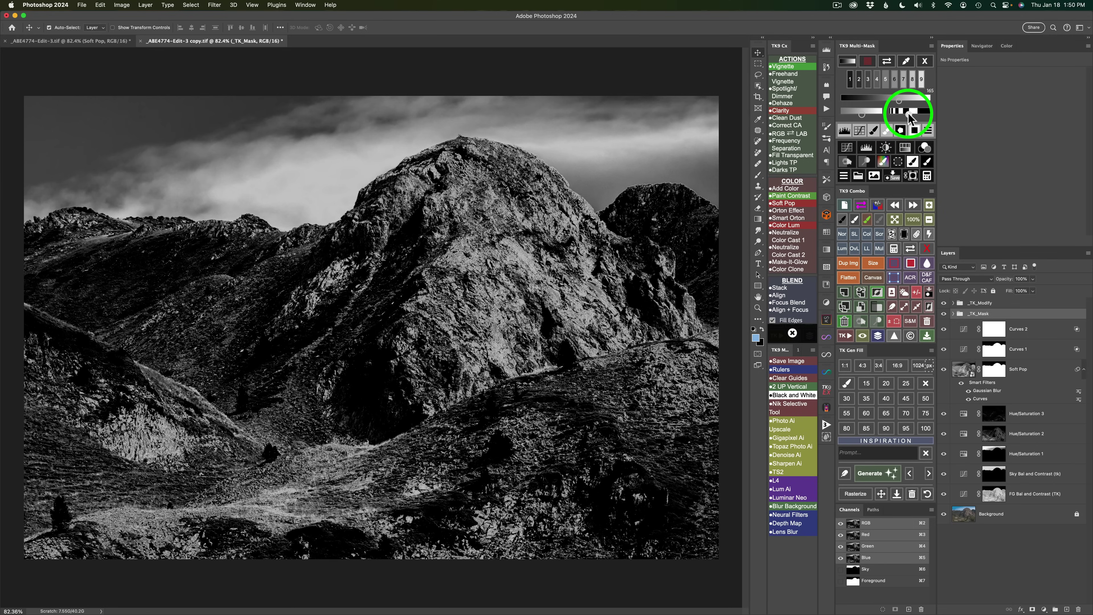
click(909, 114)
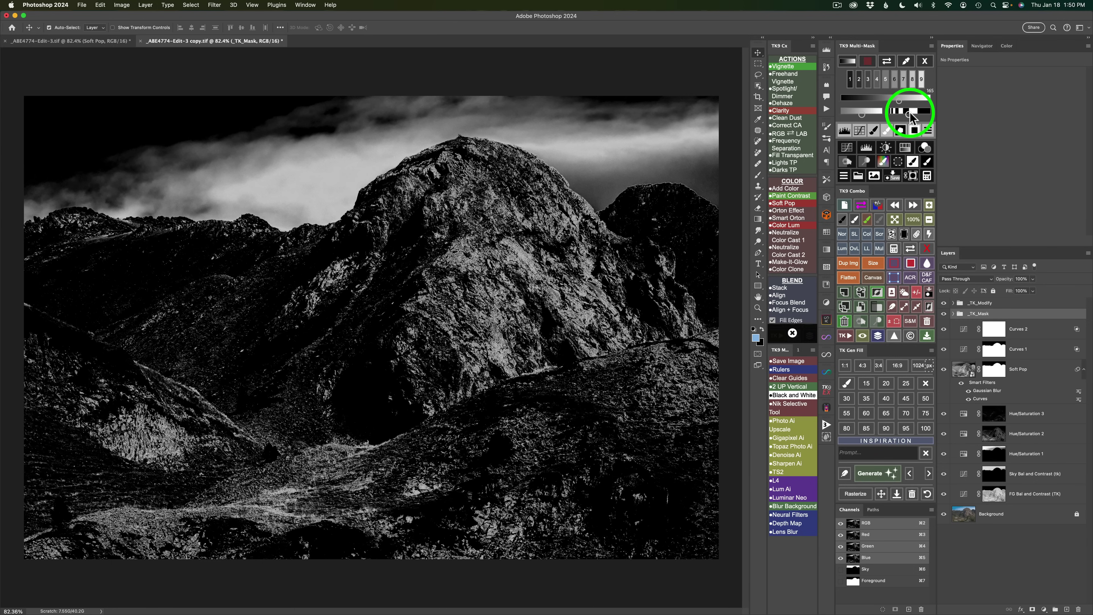
click(911, 113)
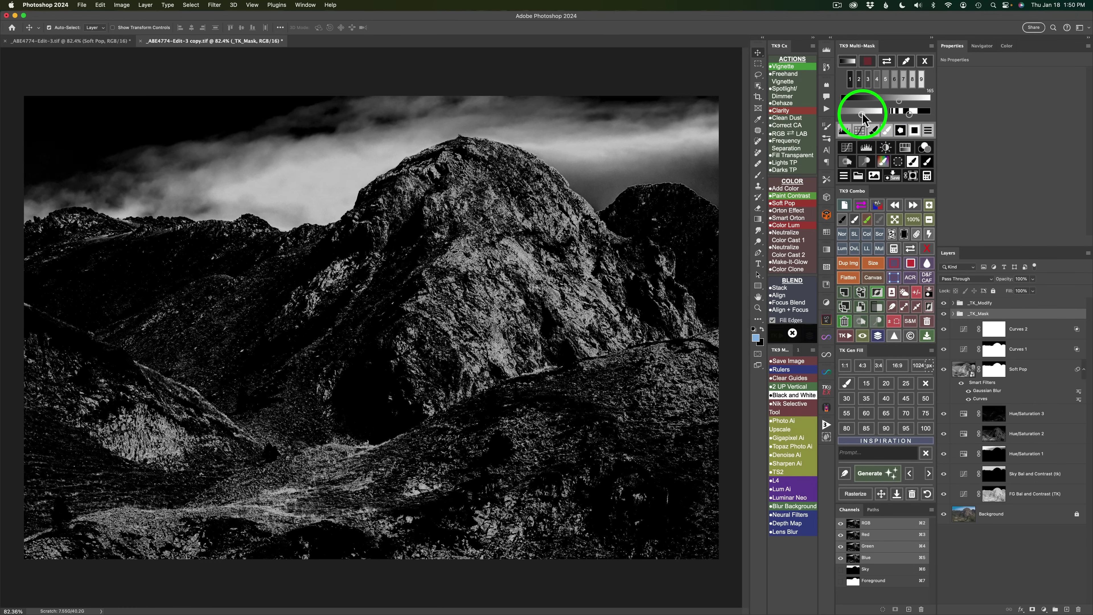
drag(862, 114, 876, 119)
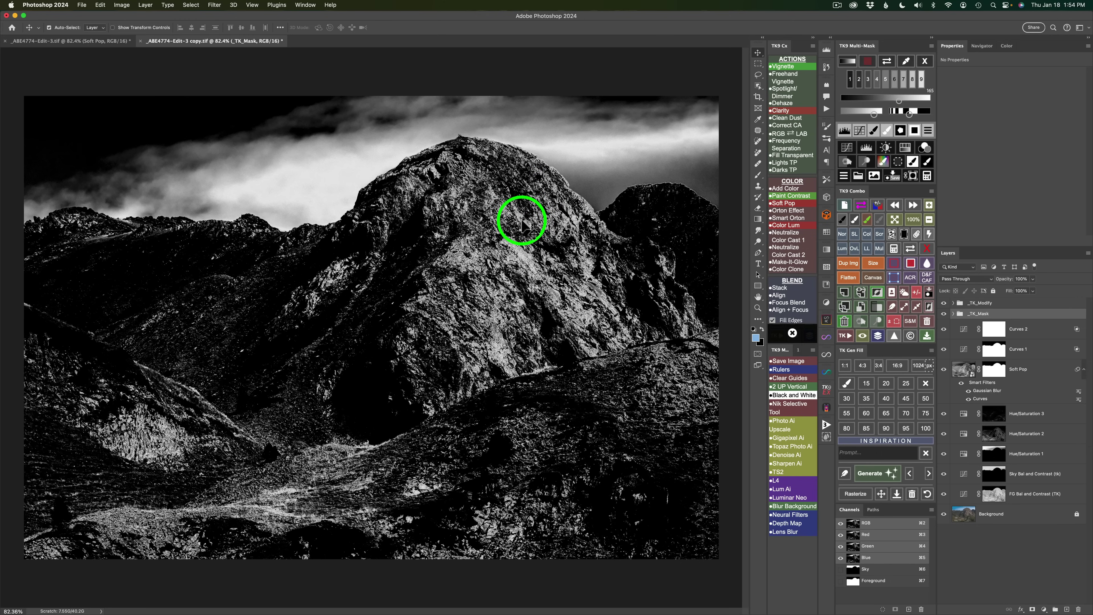
Step: Multiply the cloud luminosity mask by the saved Sky mask to restrict it to the sky
click(927, 175)
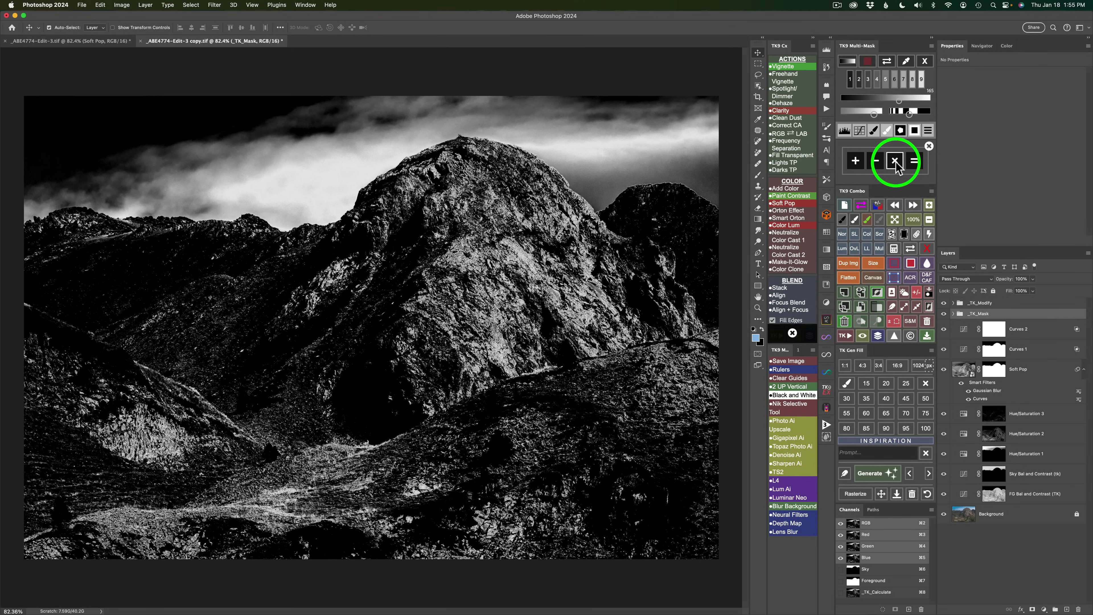
click(896, 164)
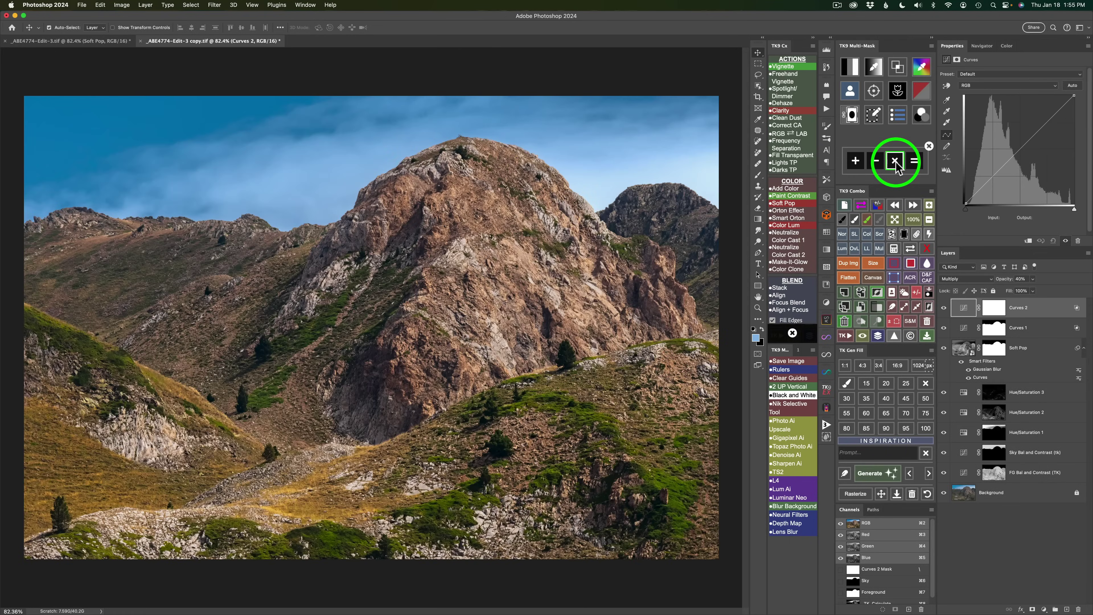
click(850, 92)
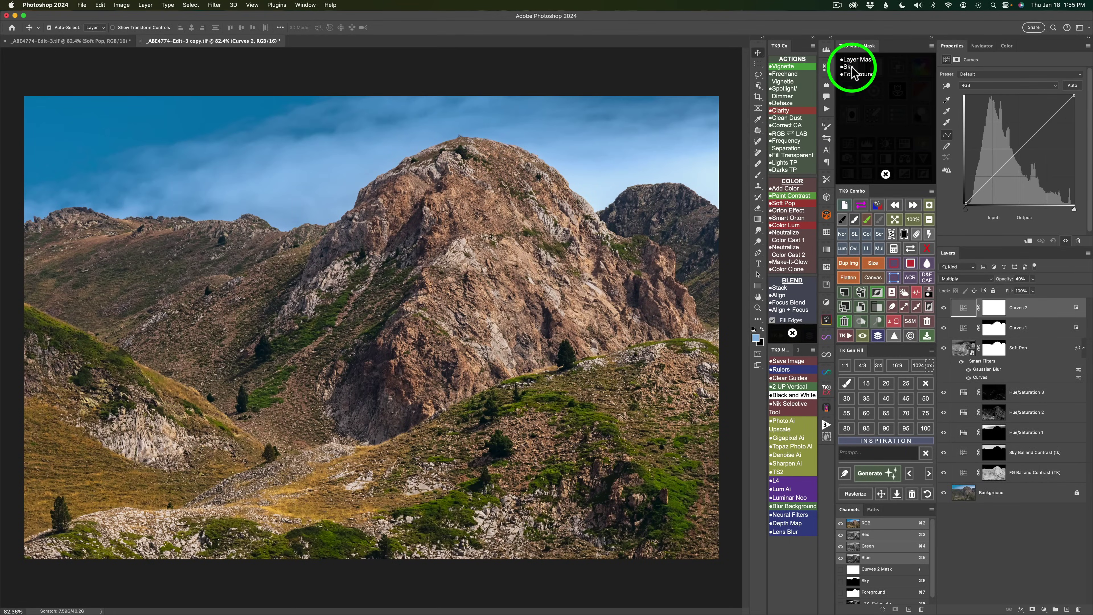
click(850, 67)
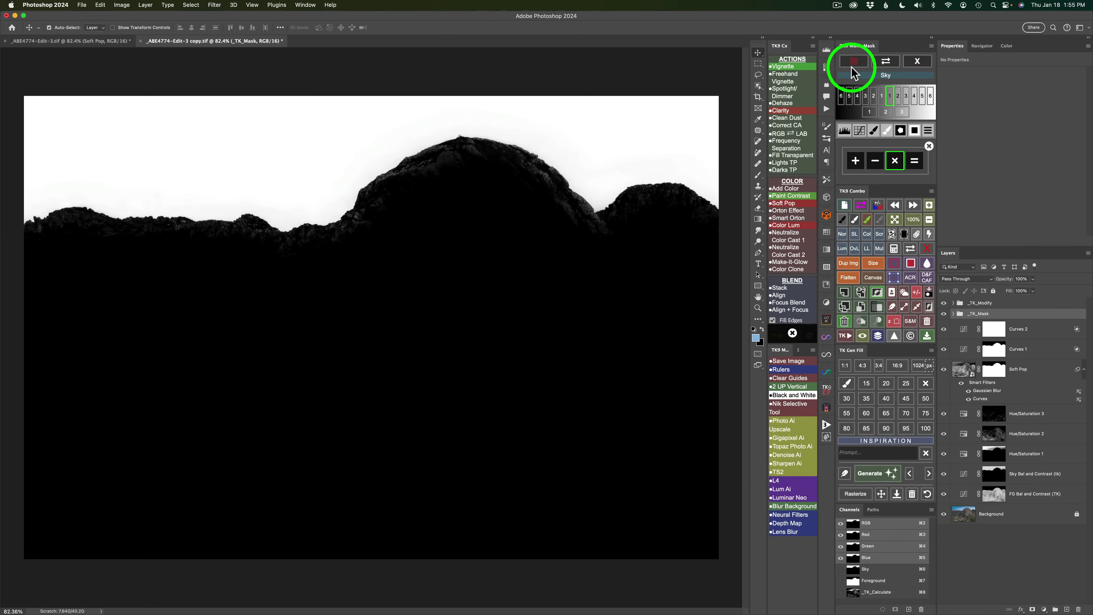
click(915, 163)
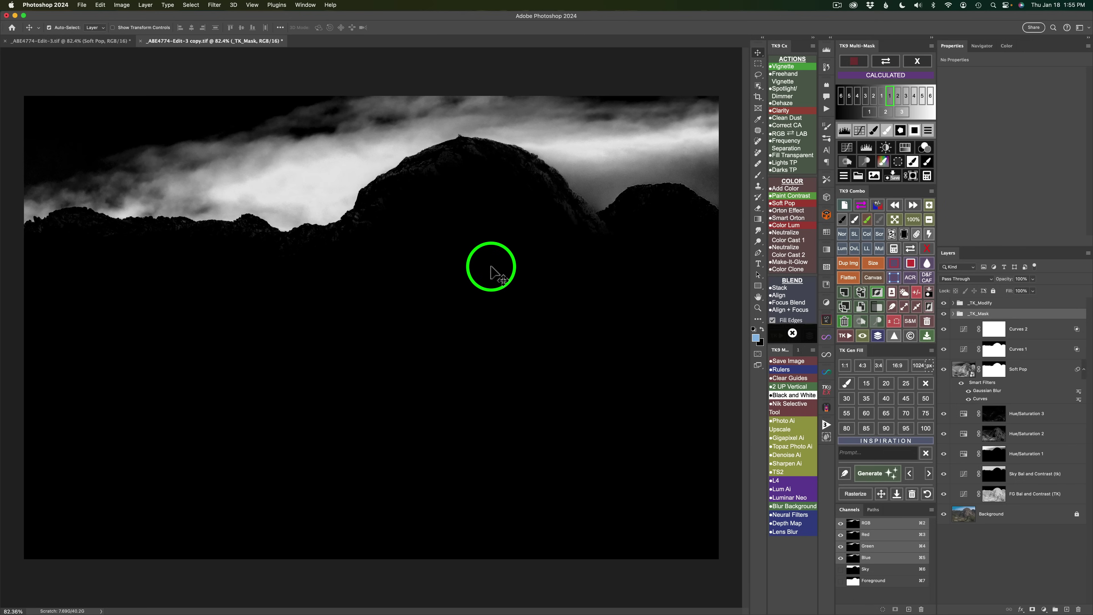
Step: Add a Hue/Saturation adjustment layer through the calculated sky mask and set its Saturation to -67
click(905, 148)
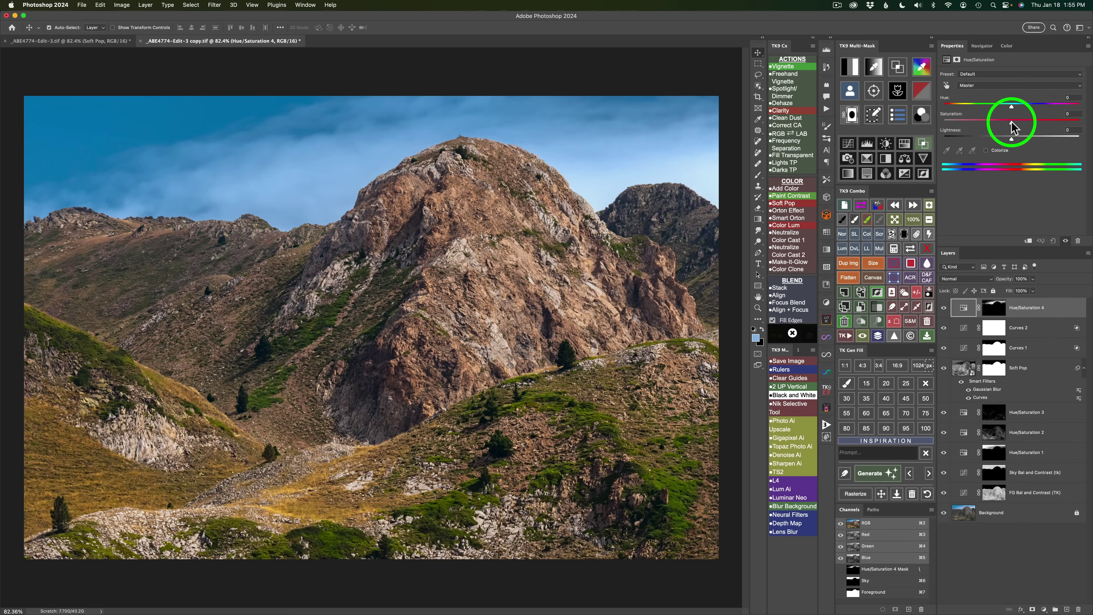
drag(1011, 122, 975, 121)
drag(973, 124, 966, 125)
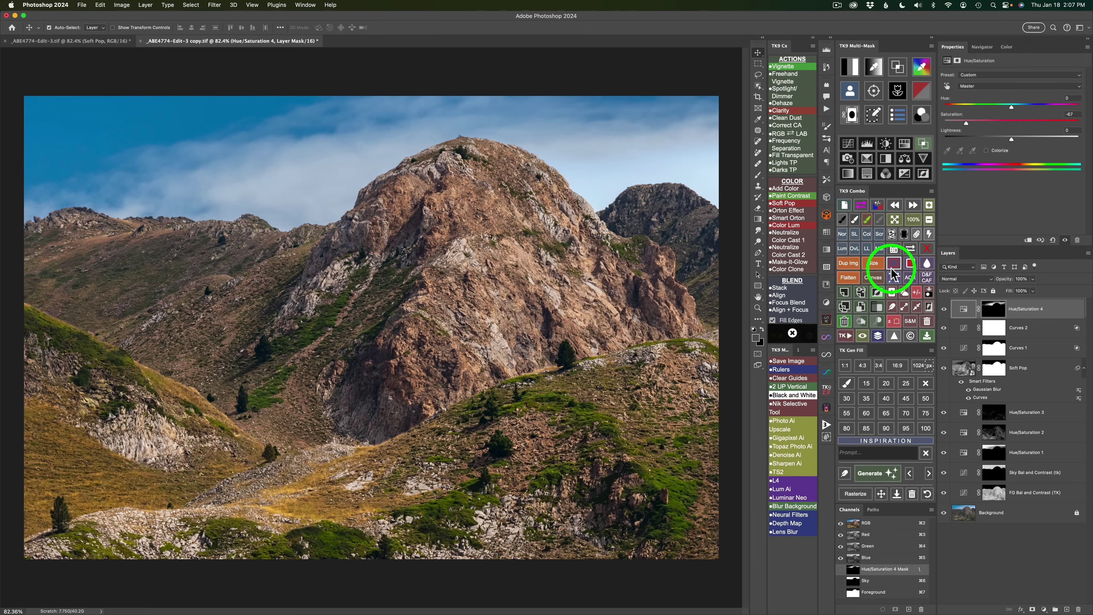
Step: Load the saved Sky channel mask as a selection
click(895, 248)
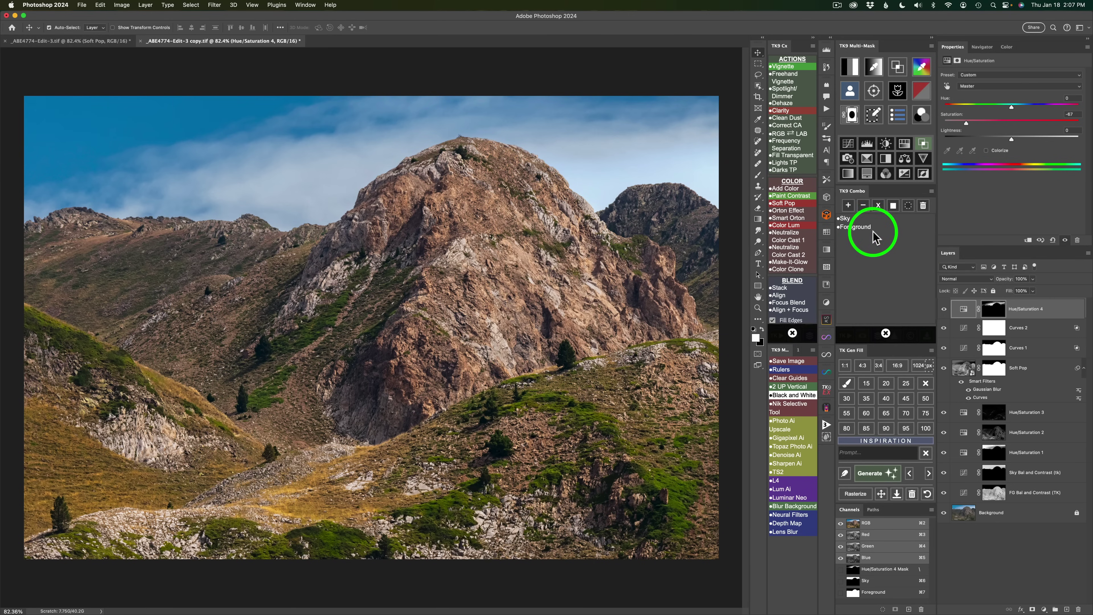
click(846, 218)
click(847, 220)
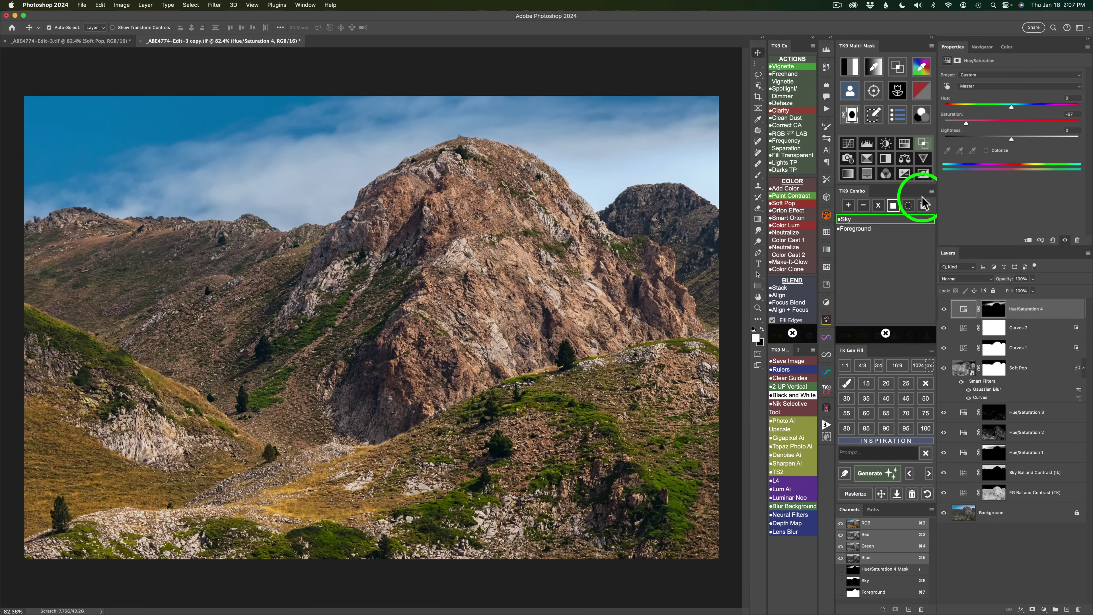
click(910, 207)
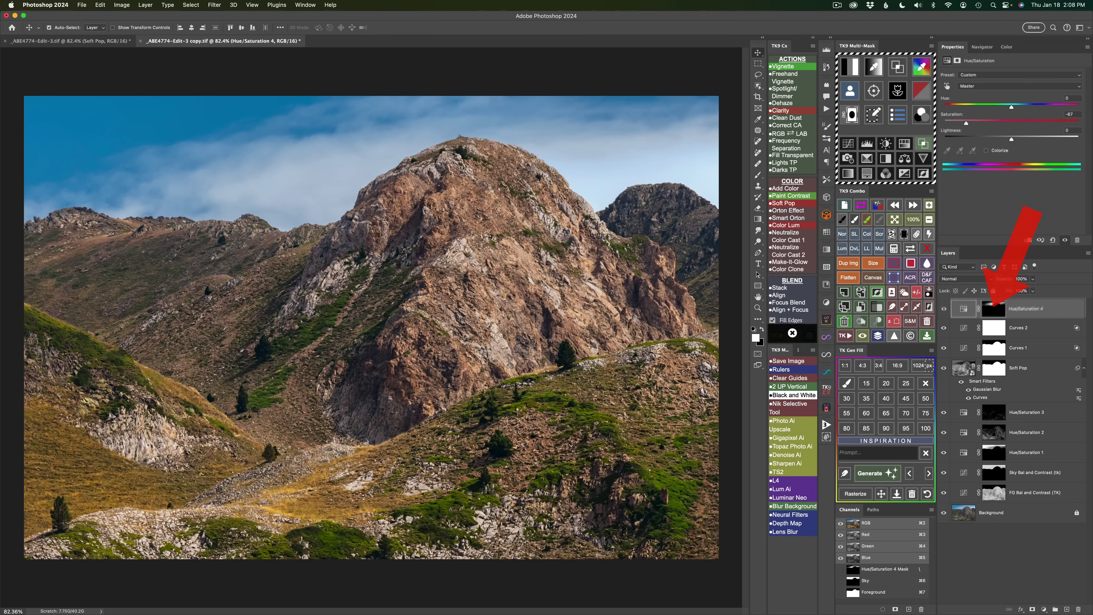
Step: Paint white on the Hue/Saturation 4 mask within the sky beside the main peak, and compare the image with and without the layer
click(993, 309)
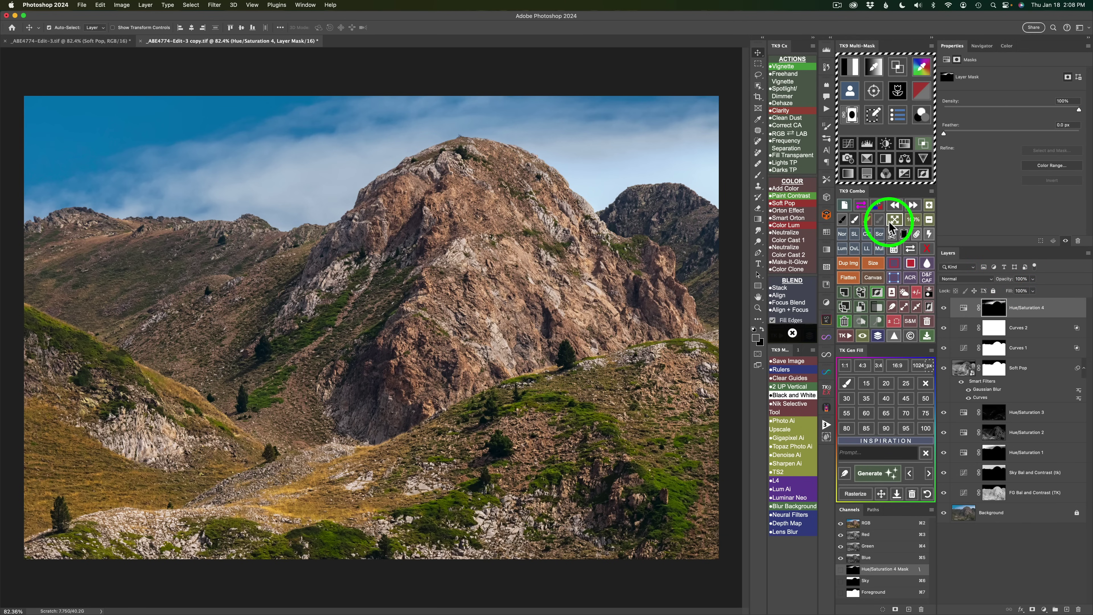
click(855, 220)
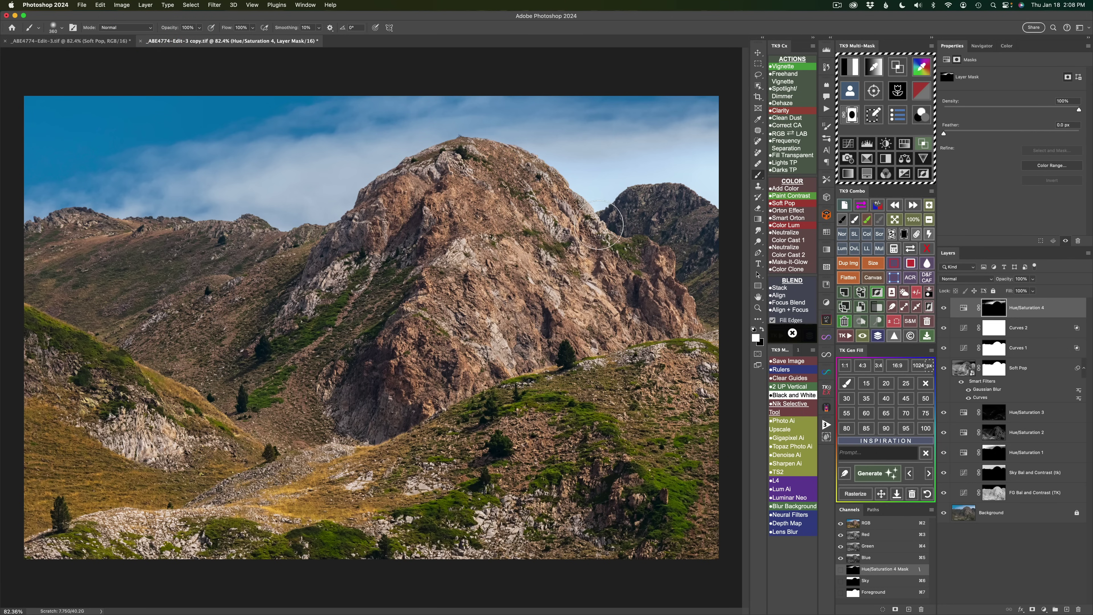
mouse_move(581, 185)
mouse_down()
mouse_move(592, 189)
mouse_move(586, 176)
mouse_up()
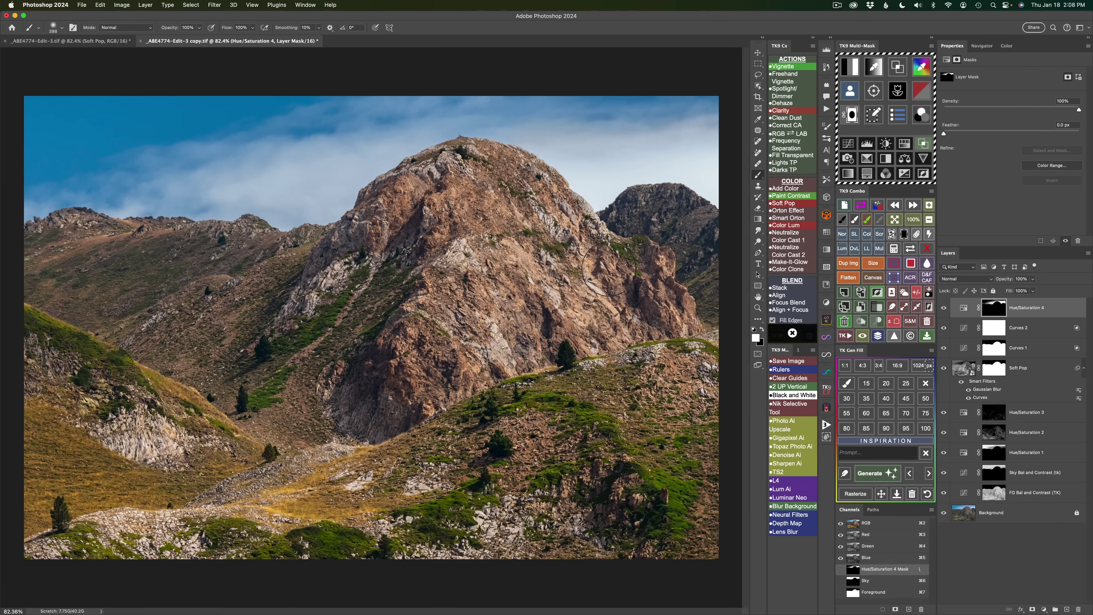
click(943, 308)
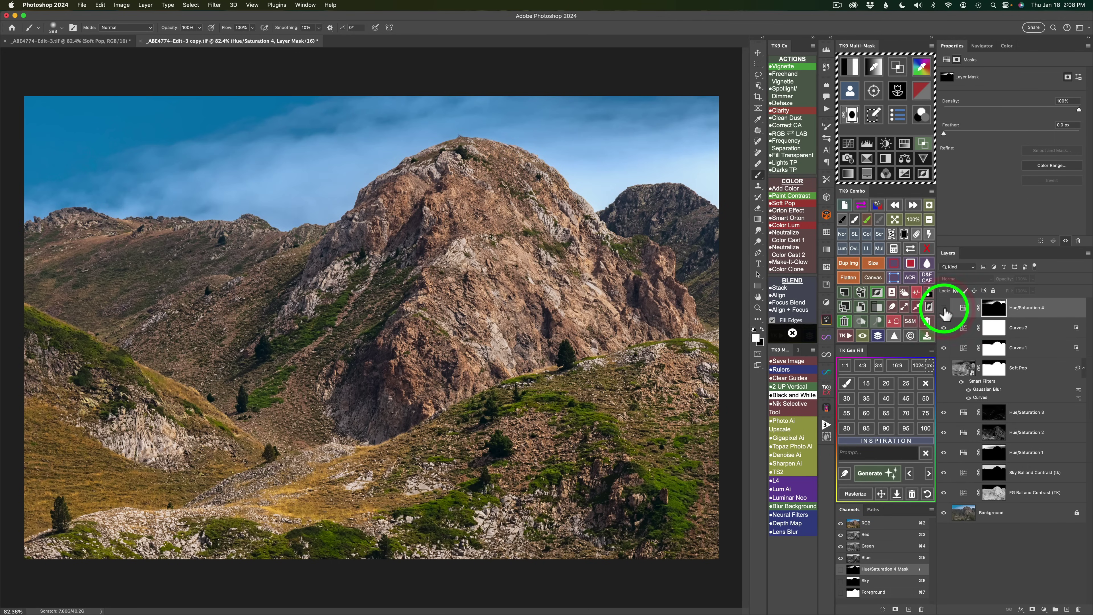
click(944, 308)
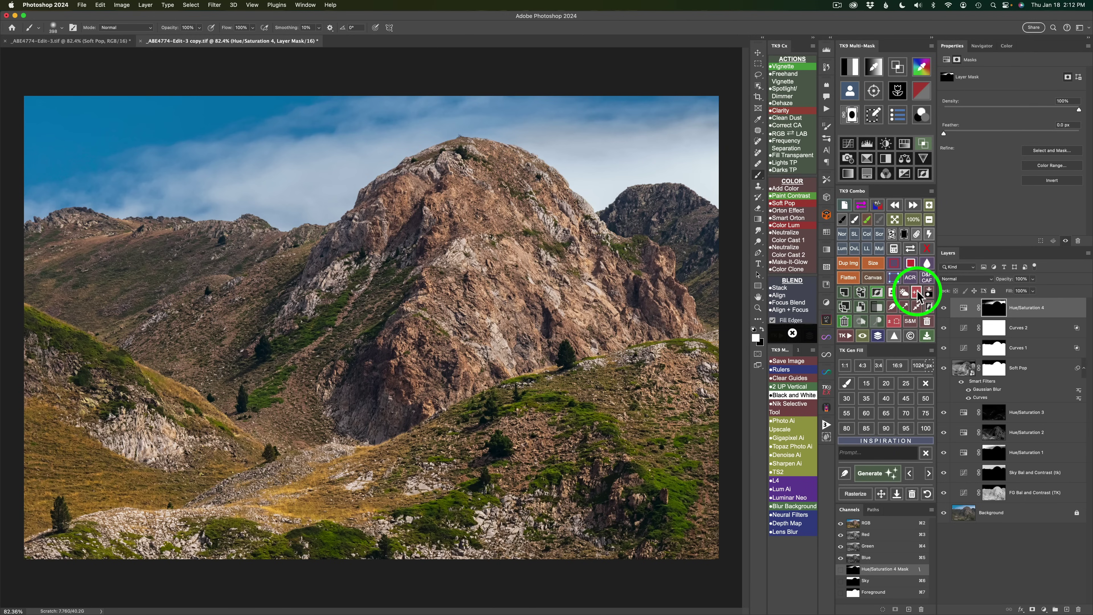
Step: Run the Orton Effect action on the image and accept its Gaussian Blur
click(917, 295)
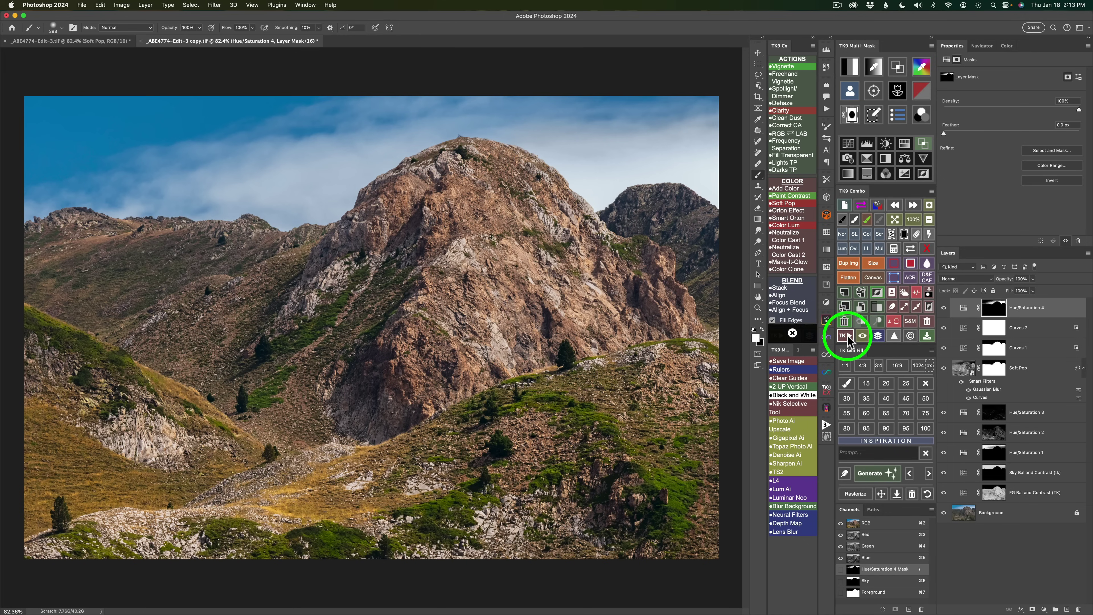
click(792, 212)
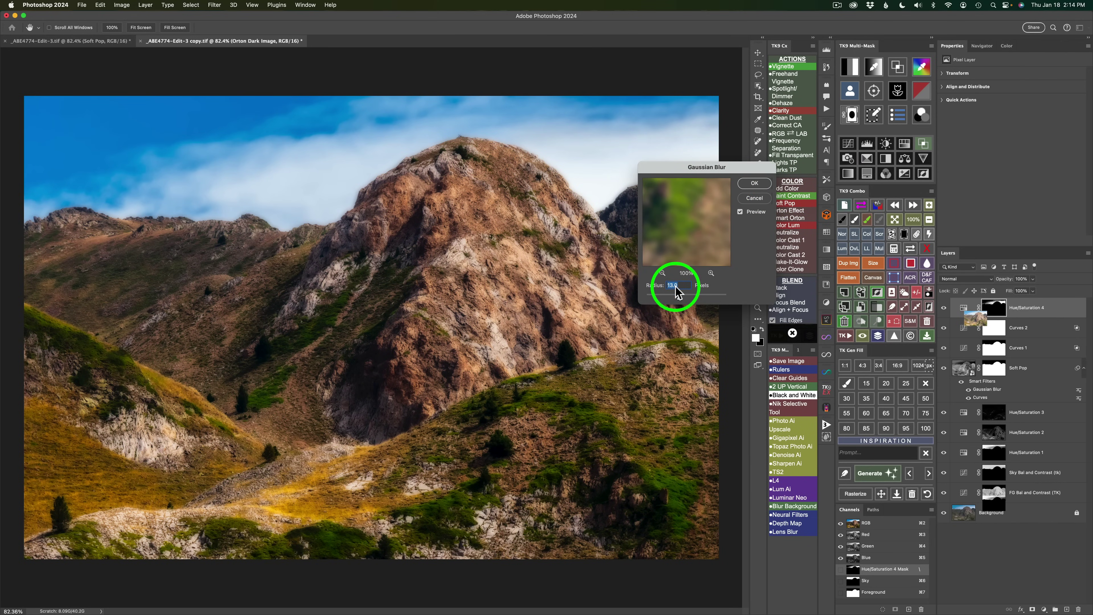
click(756, 183)
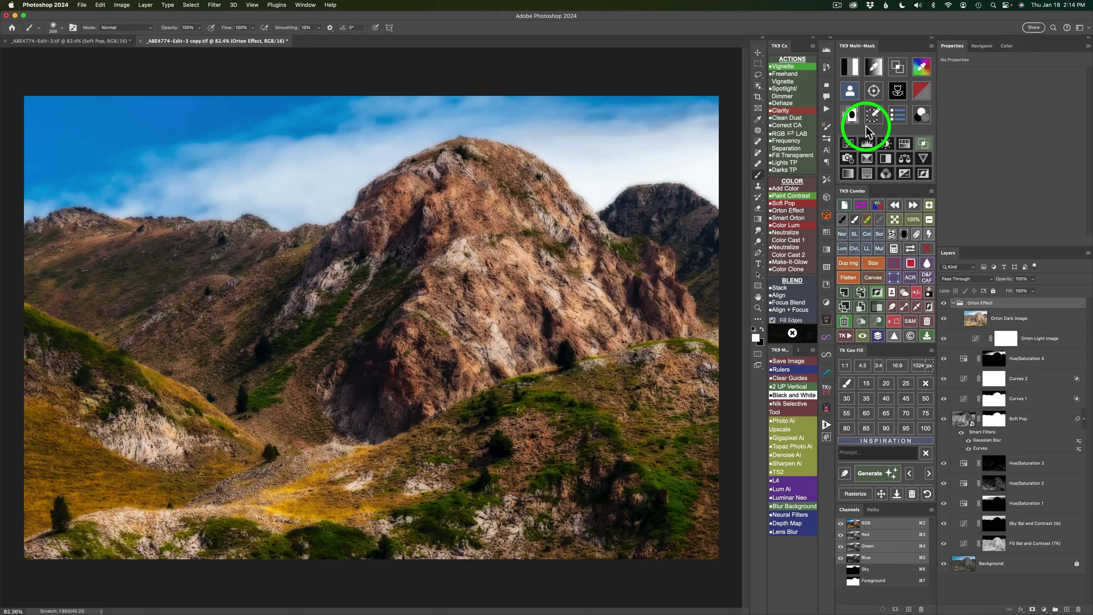
Step: Apply a Lights 1 luminosity mask to the Orton Effect group and reduce the group's opacity to 25%
click(851, 116)
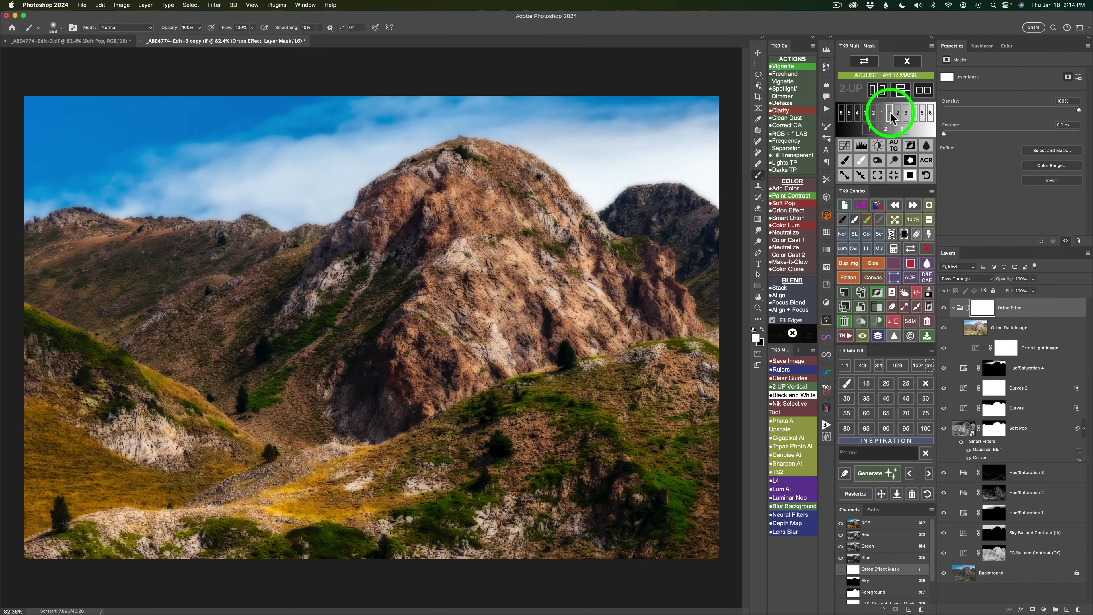
click(890, 112)
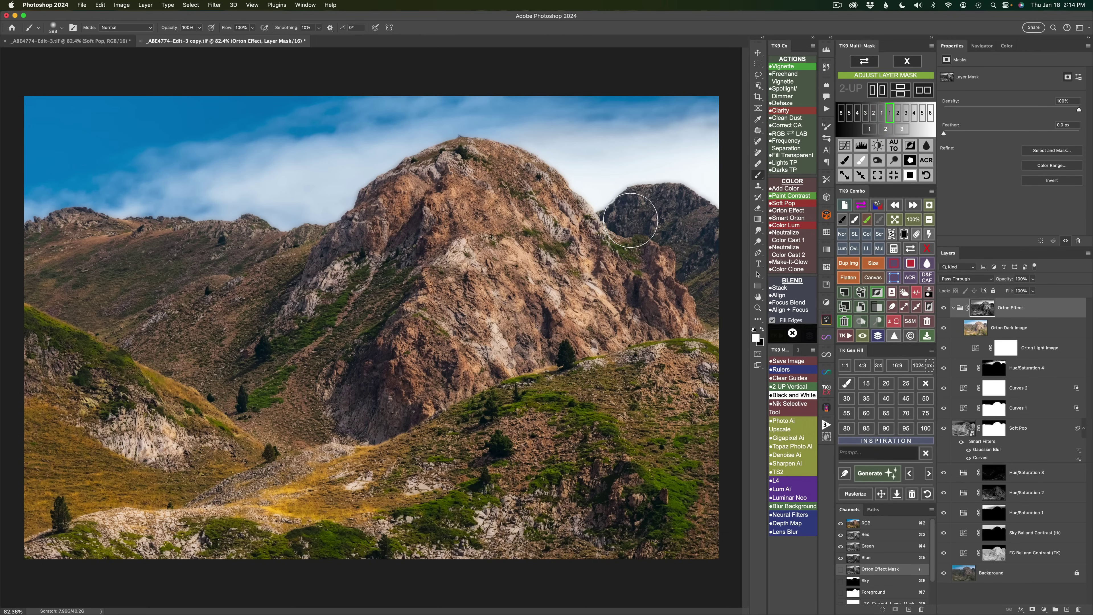
click(800, 251)
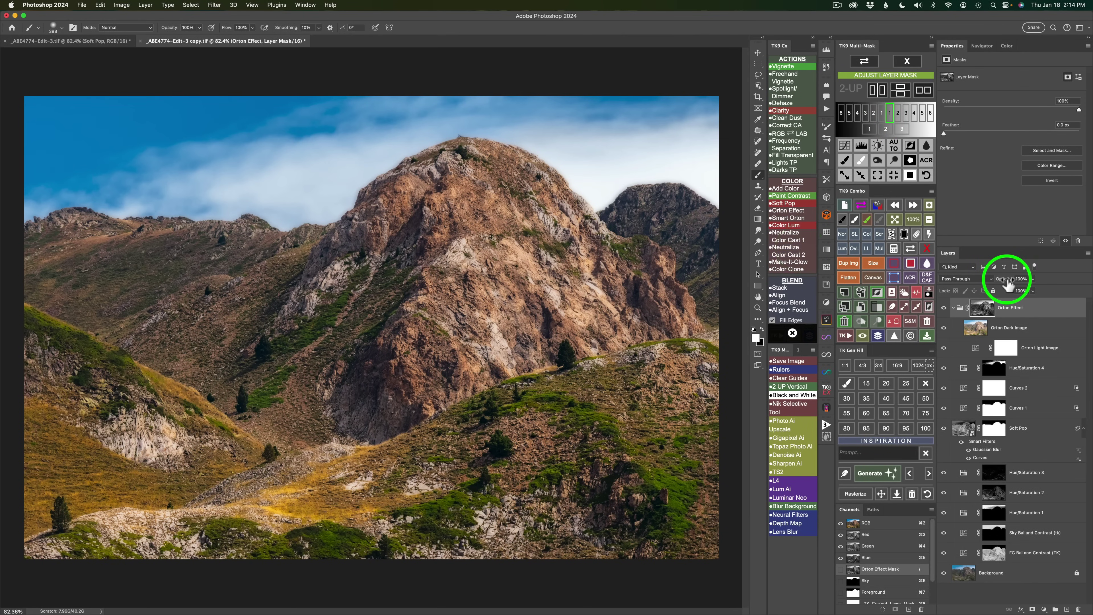
click(1032, 279)
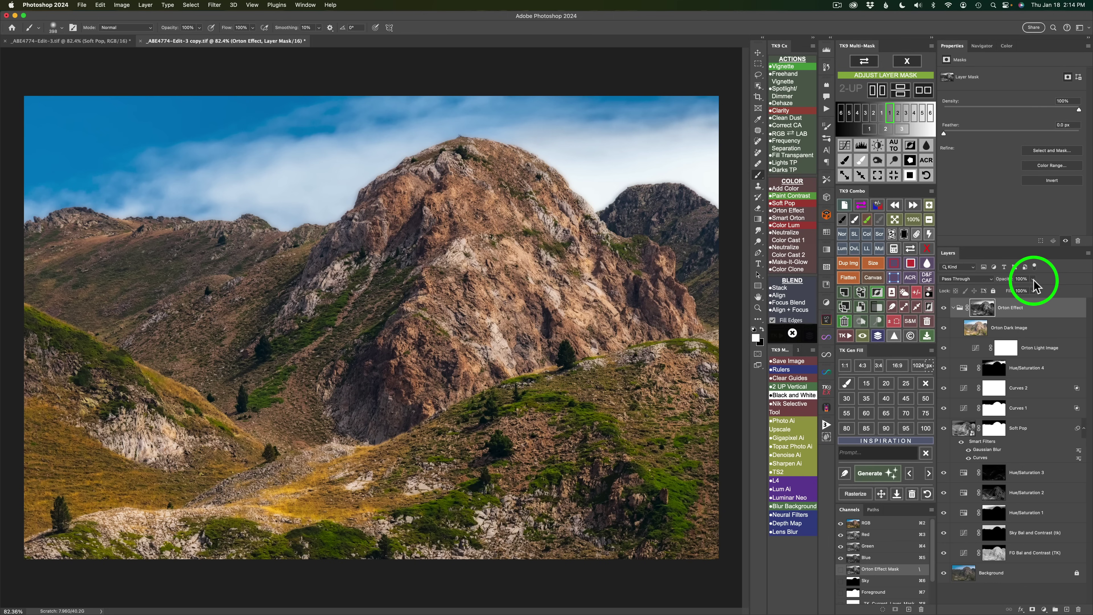
drag(1034, 286, 1001, 287)
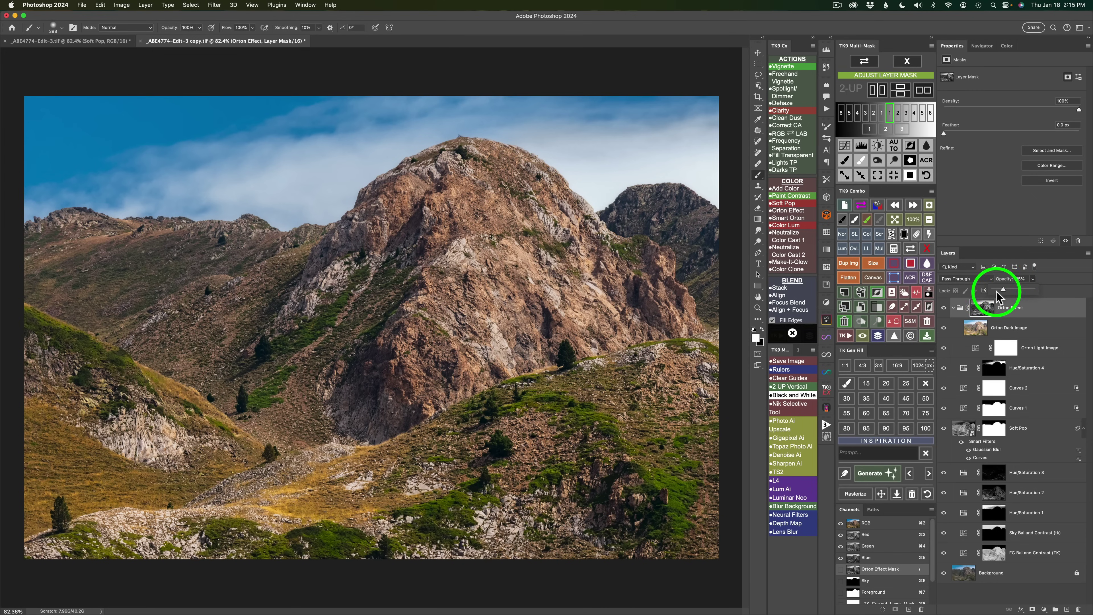
Step: Compare the image with and without the Orton Effect group, and with and without the Soft Pop layer
click(943, 308)
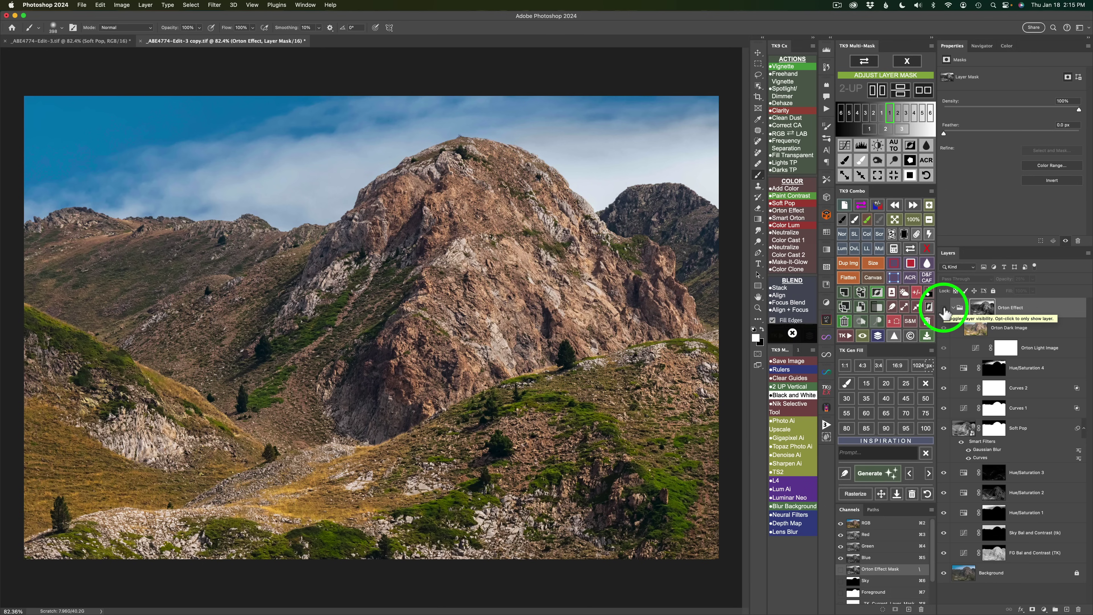
click(943, 308)
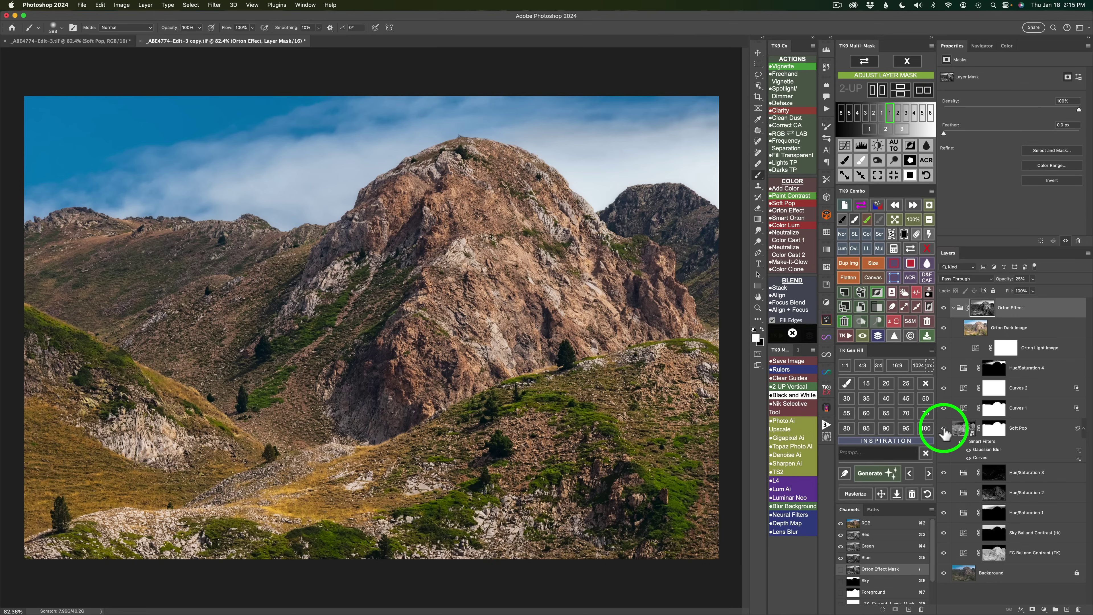
click(944, 432)
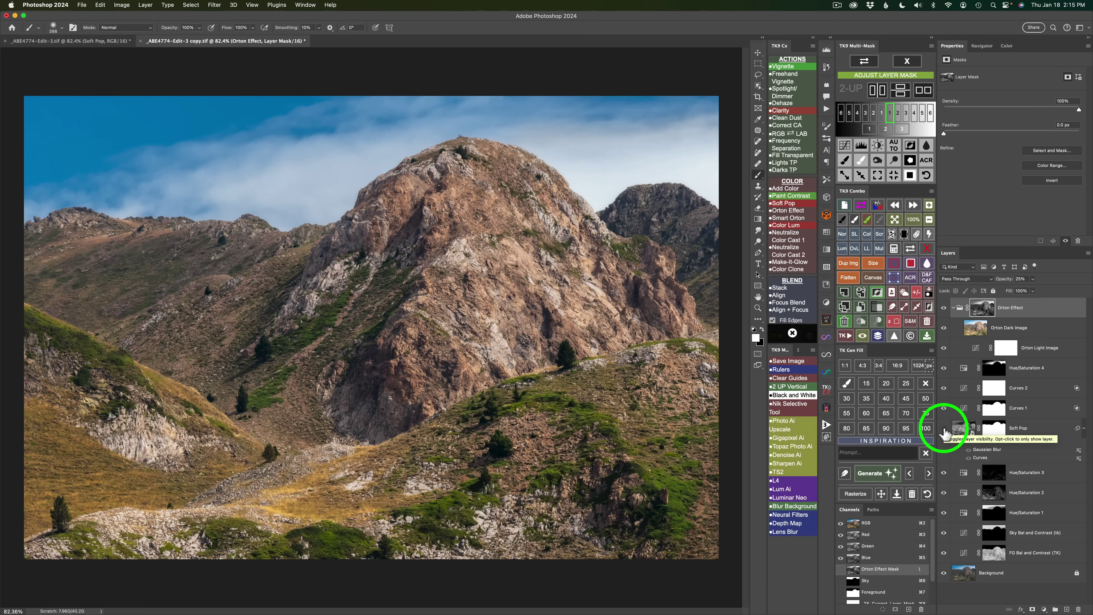
click(944, 431)
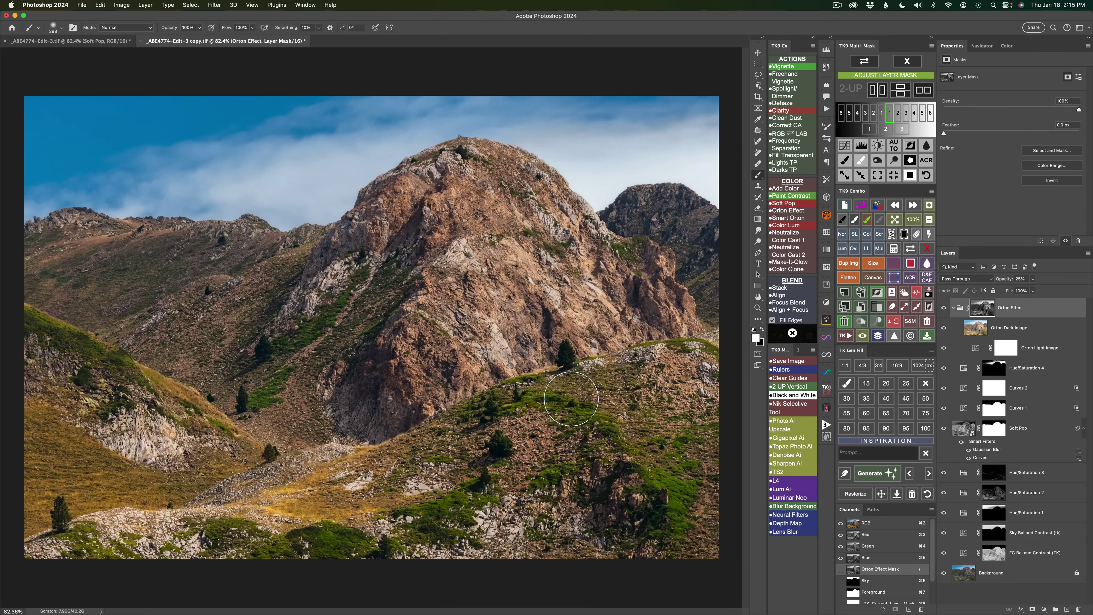
click(909, 63)
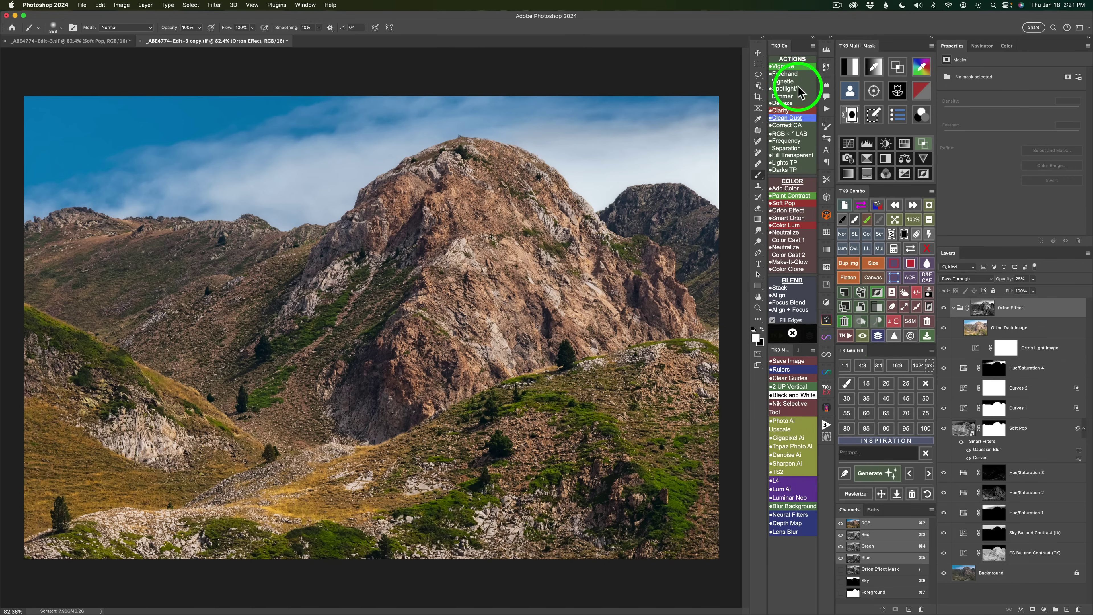
Step: Run the Vignette action, accept its Gaussian Blur, and set the Vignette layer's opacity to 40%
click(781, 69)
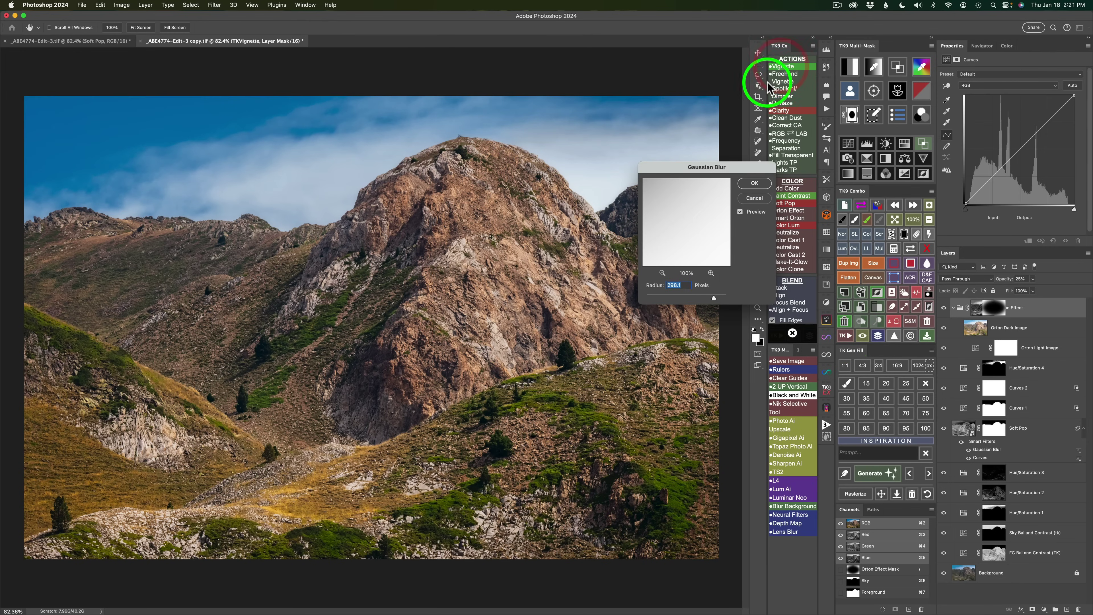
click(754, 183)
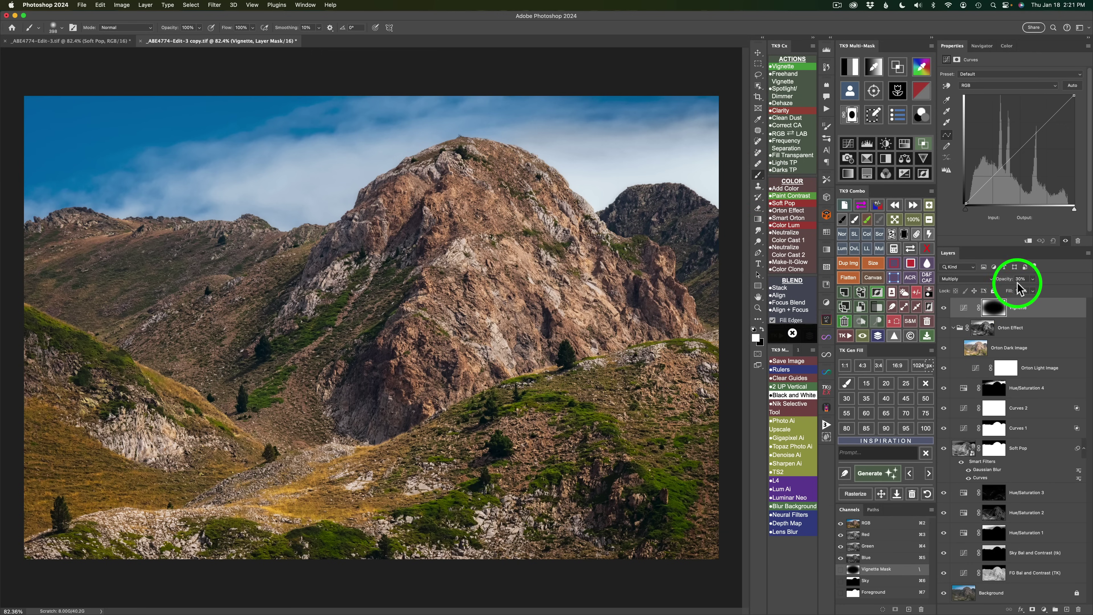
click(1028, 280)
text(40)
key(Return)
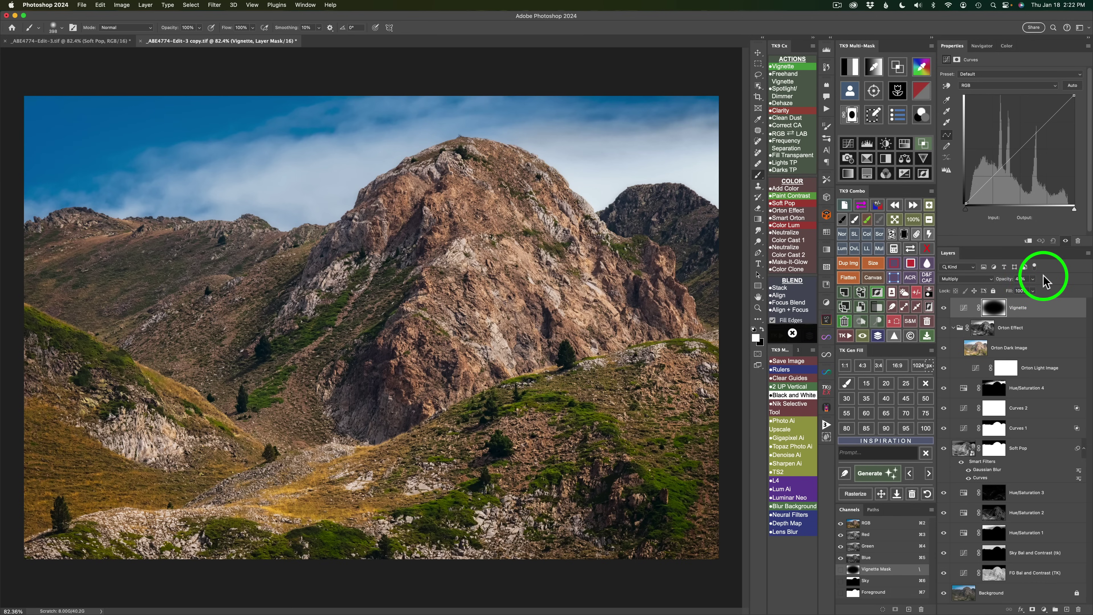
Step: Exclude the darkest tones from the Vignette layer with the first darks Blend If preset, and compare with and without the layer
click(925, 148)
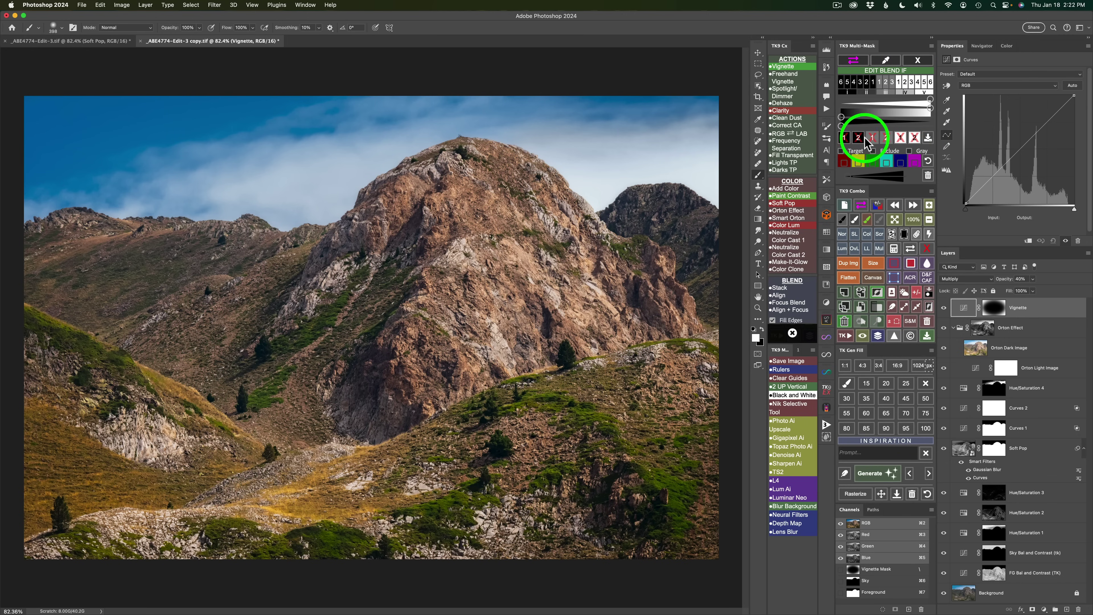
click(844, 137)
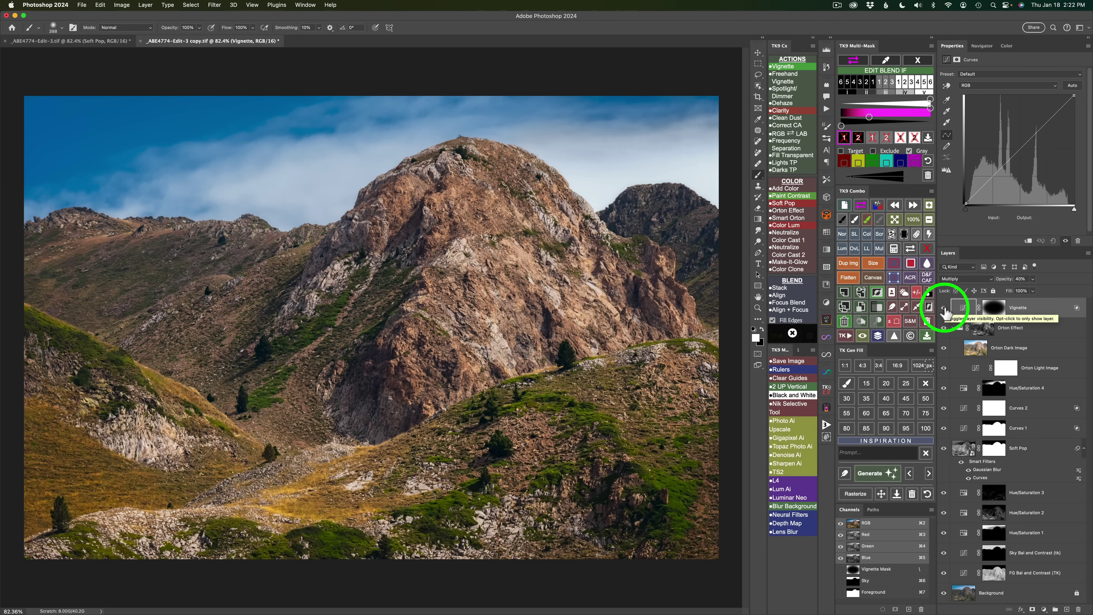
click(945, 307)
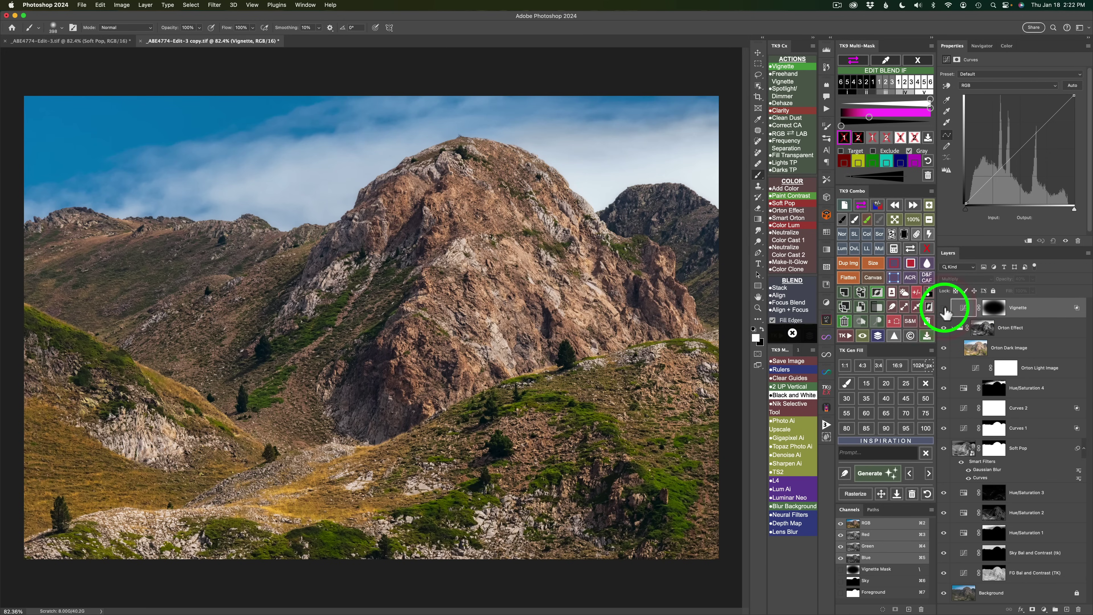
click(944, 308)
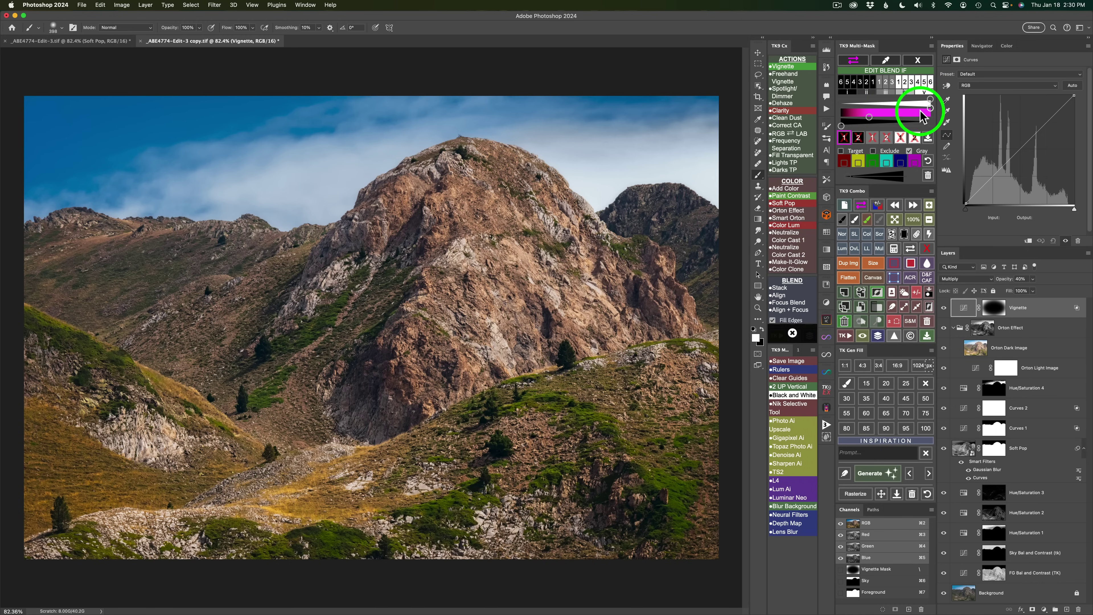
Step: Try the second darks-excluding Blend If preset on the Vignette layer, and return to the first preset
click(859, 142)
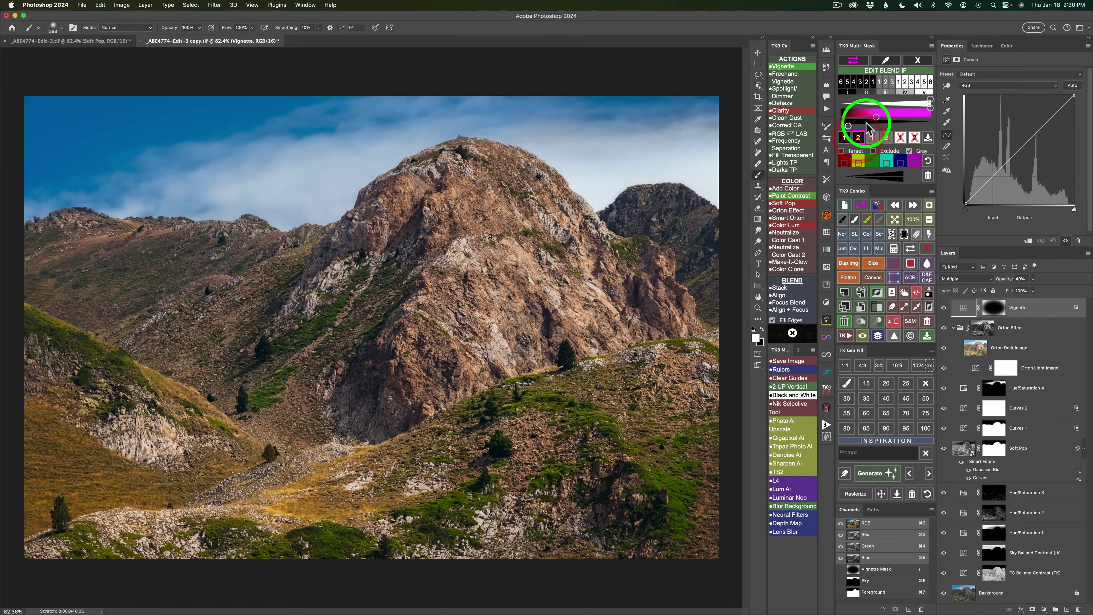
drag(876, 117, 848, 126)
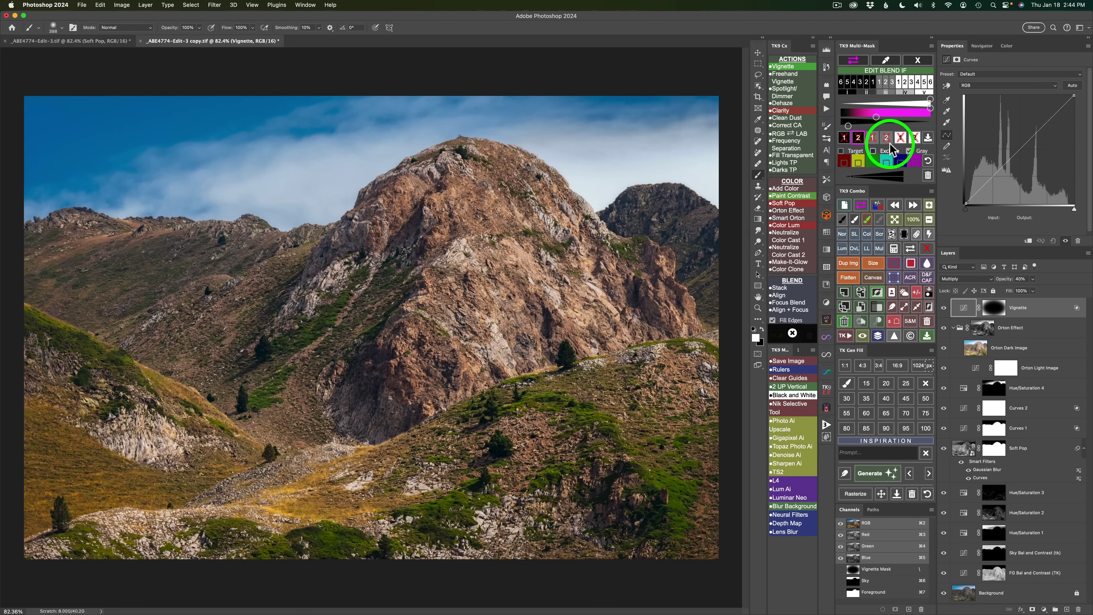
click(844, 139)
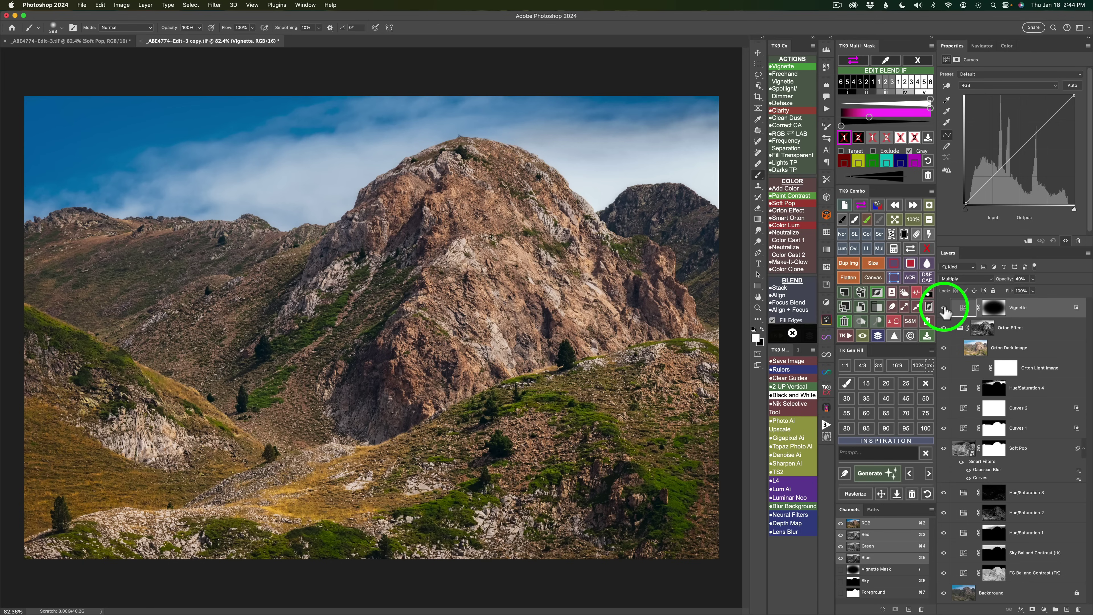
Step: Check the Vignette layer's effect by hiding and showing it, and leave Blend If editing
click(943, 308)
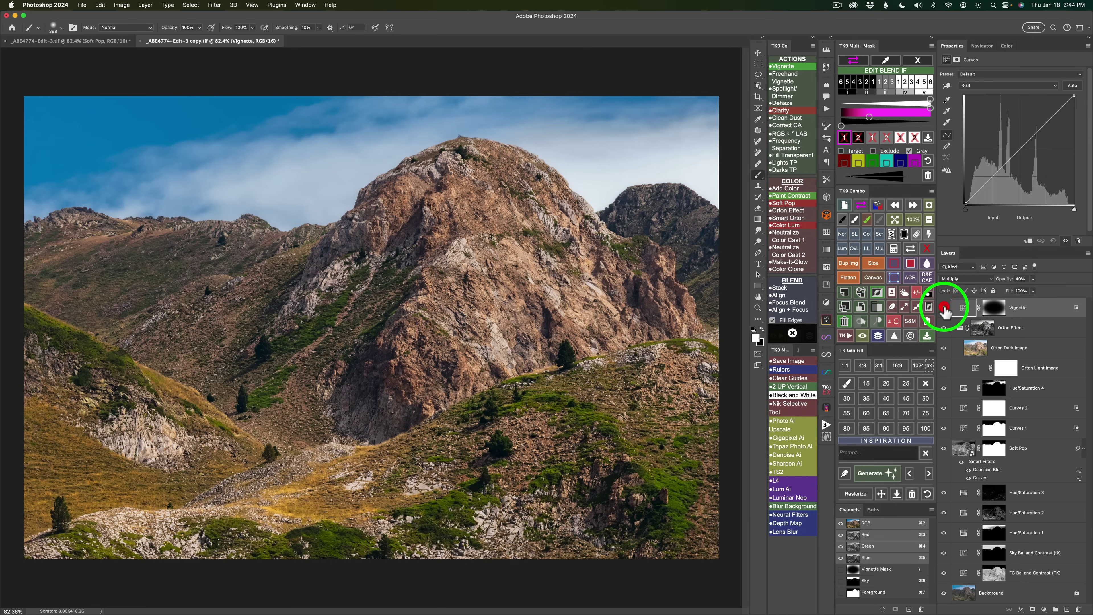
click(944, 308)
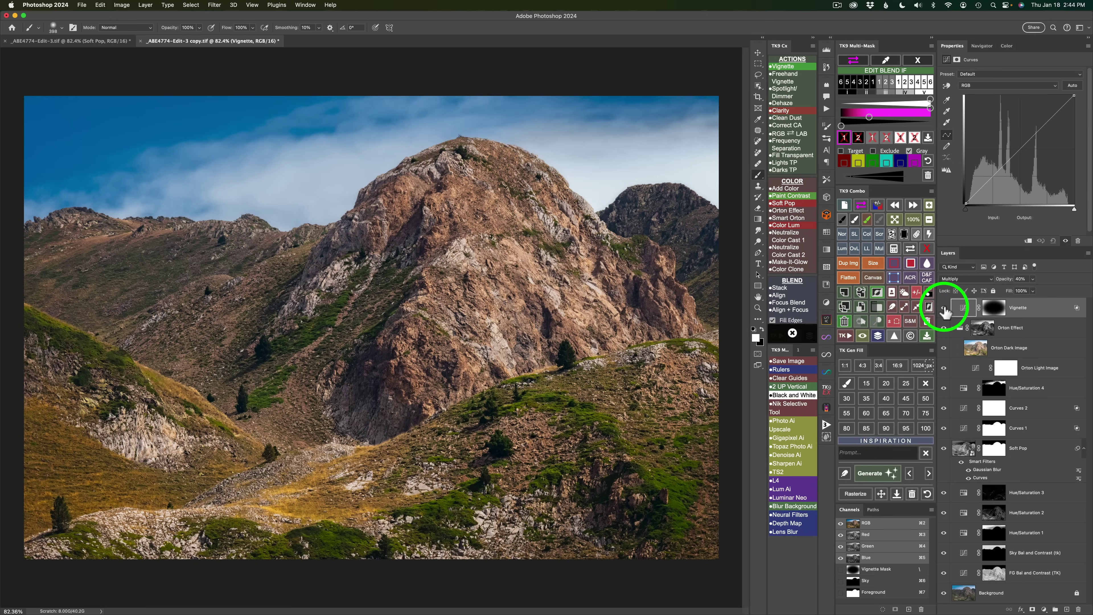
click(919, 61)
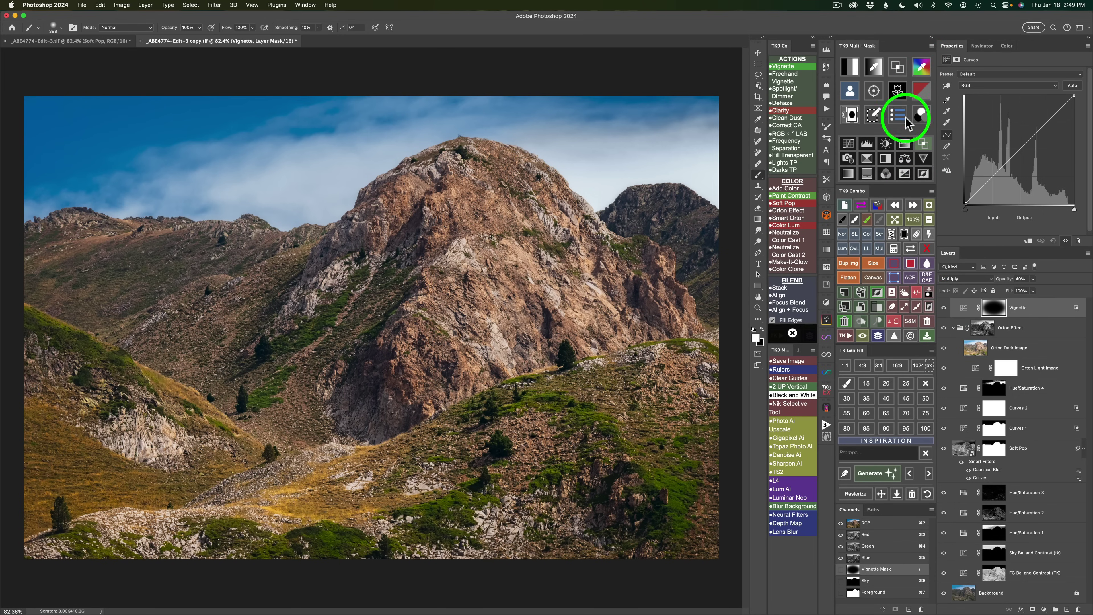
Step: Add an Exposure adjustment layer above the Vignette layer and set its Exposure to +0.3
click(906, 175)
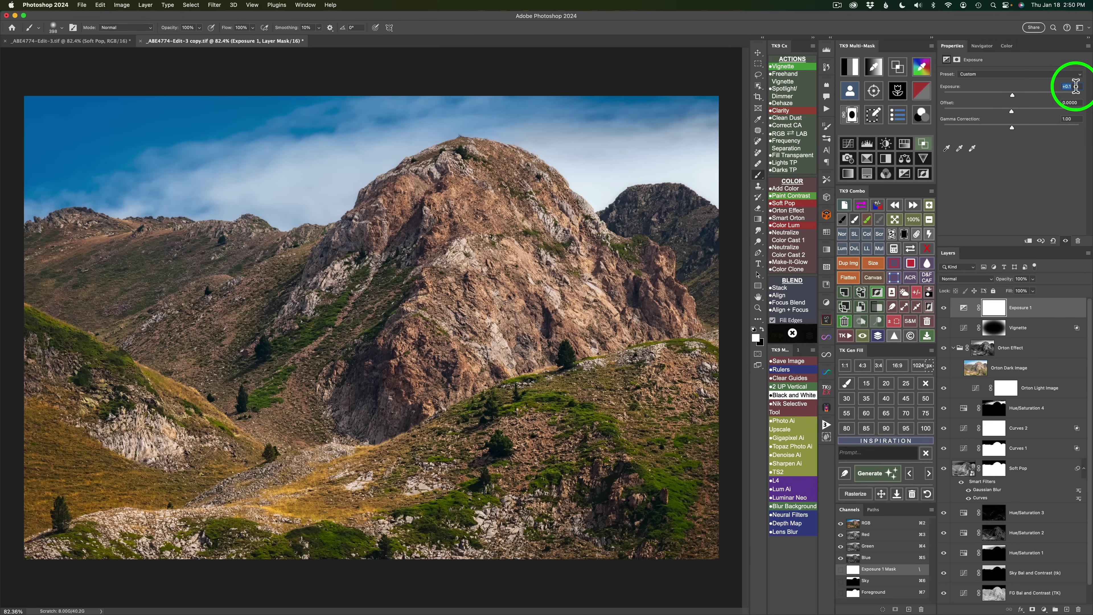
key(Up)
key(Up)
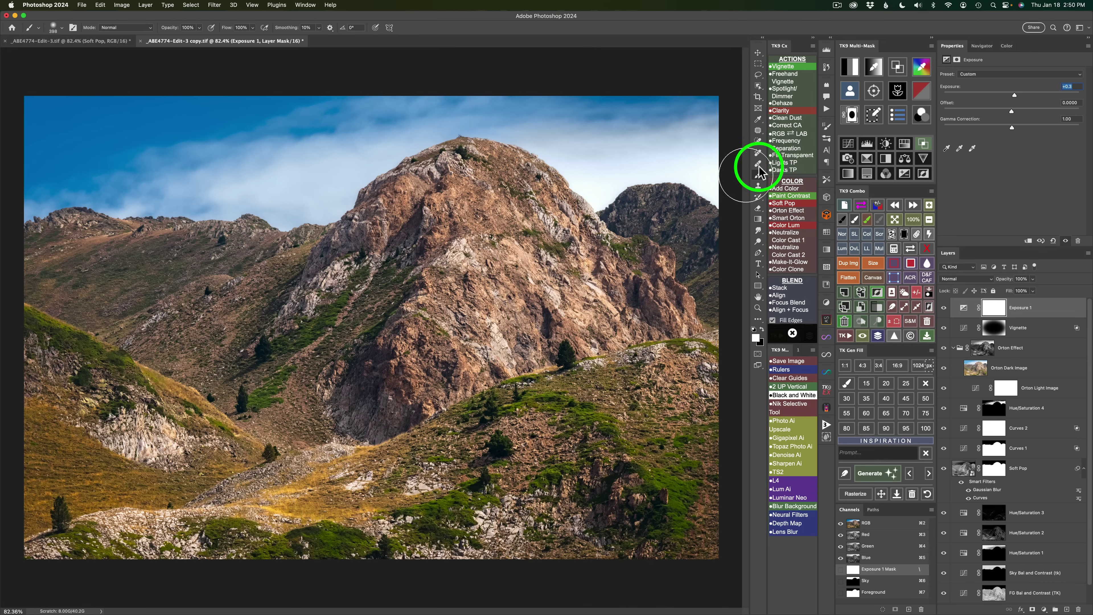
Step: Exclude highlights from the Exposure layer with the second lights Blend If preset, and shift its white split sliders toward the midtones
click(923, 145)
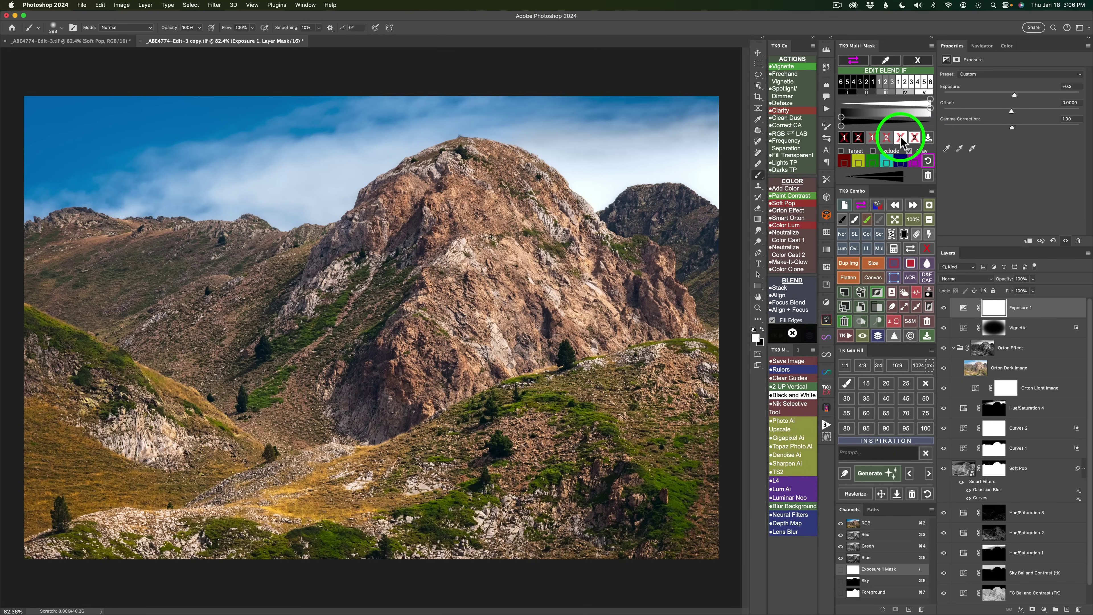
click(900, 137)
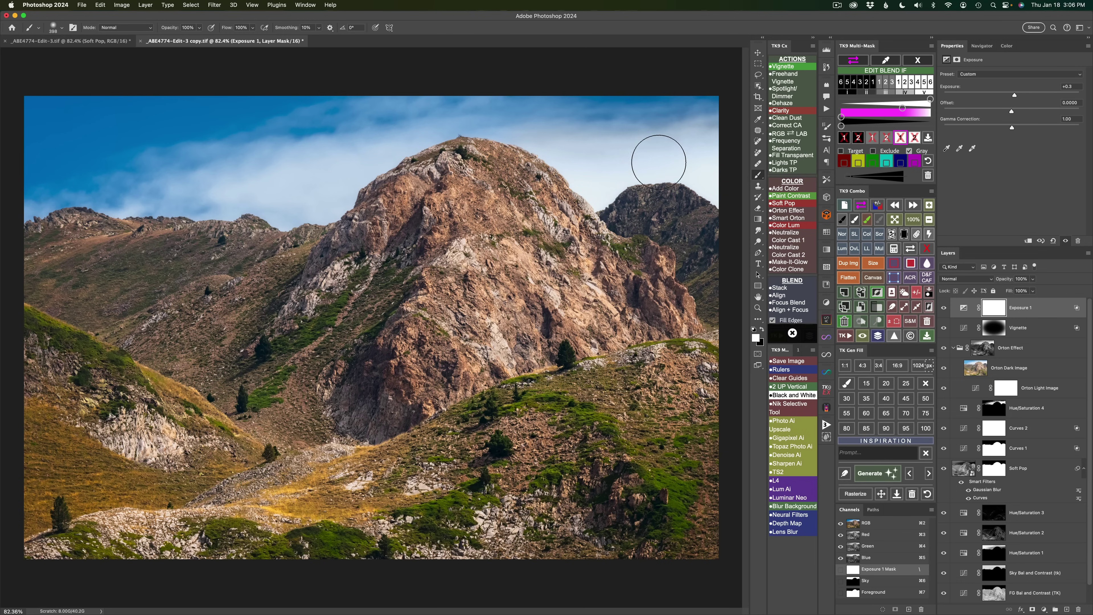
click(915, 139)
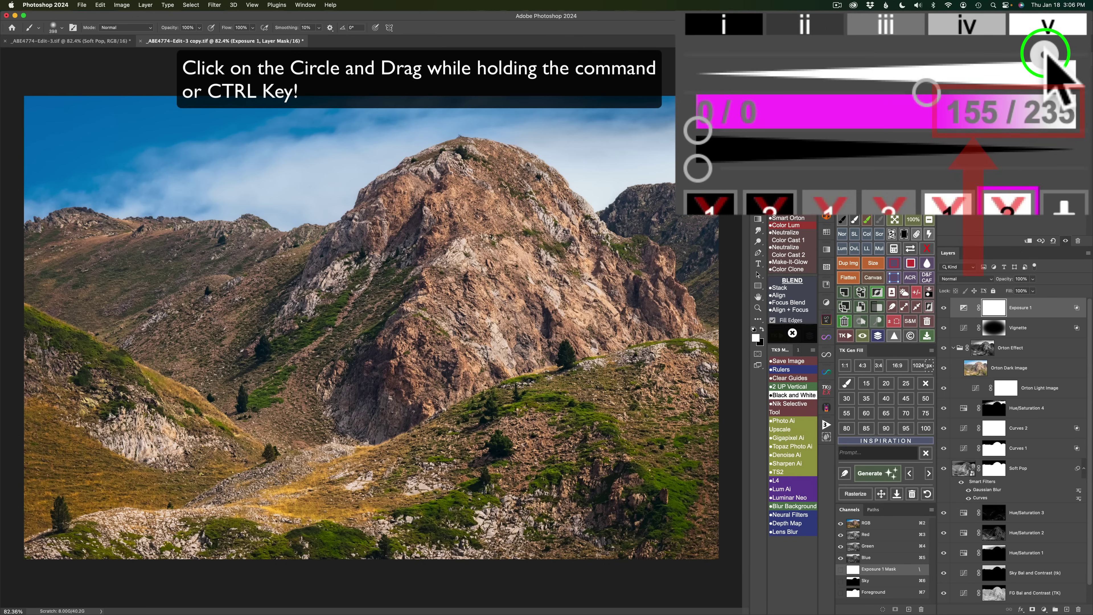
drag(1044, 51, 952, 56)
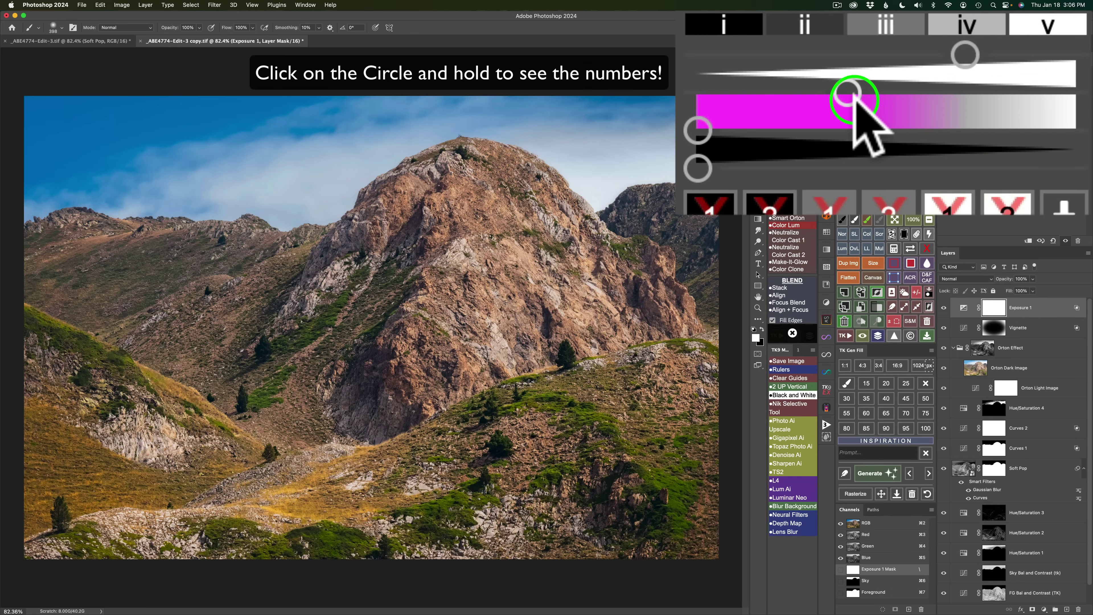
drag(849, 83, 851, 84)
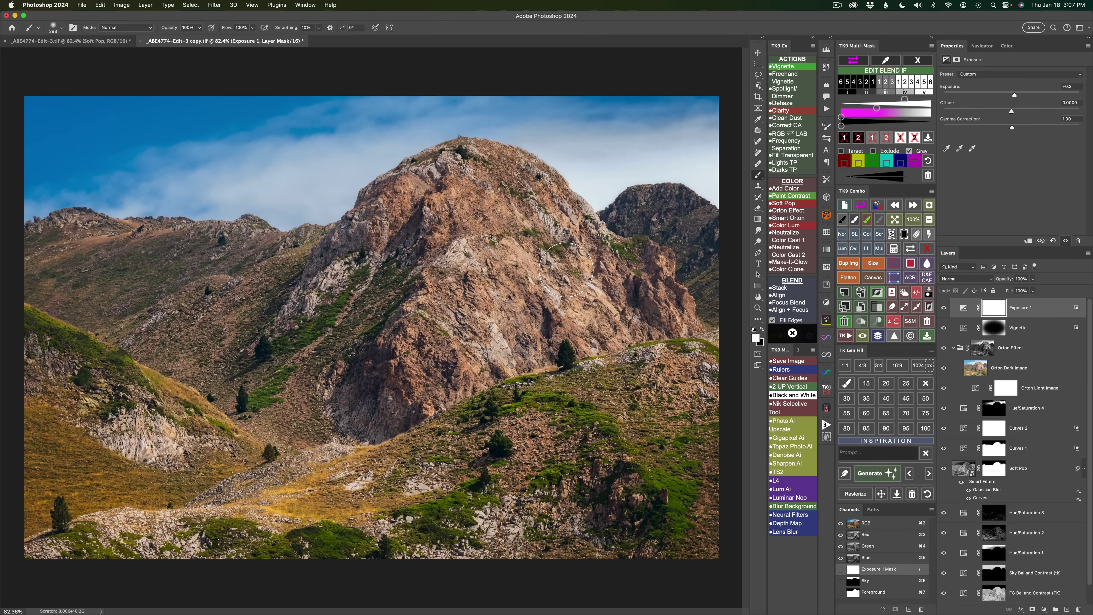
Step: Compare the image with and without the Exposure layer, and compare the full grade against the original Background
click(944, 310)
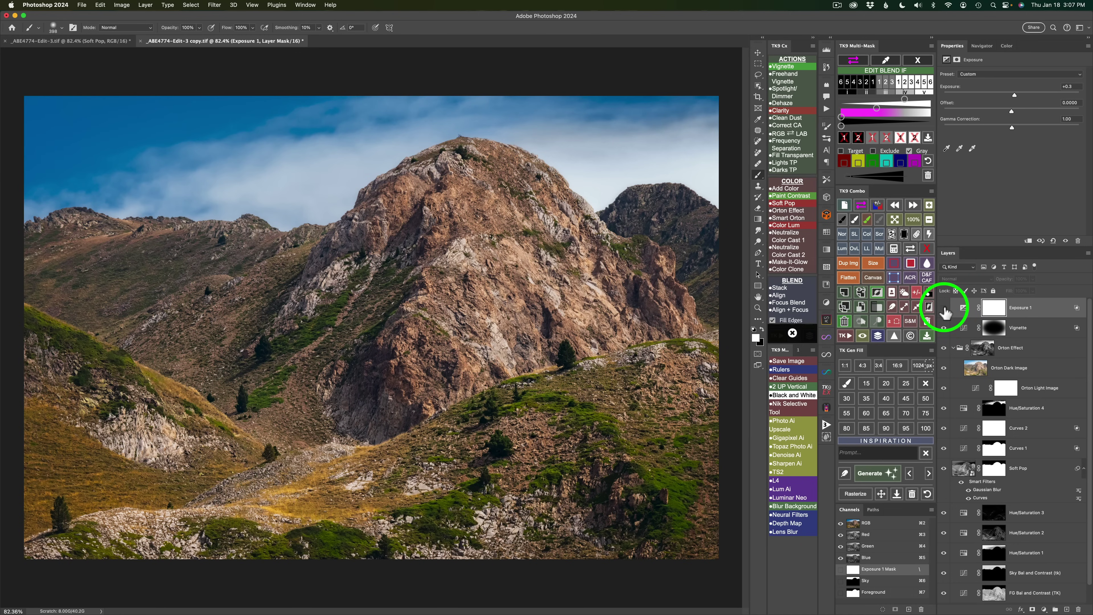
click(944, 310)
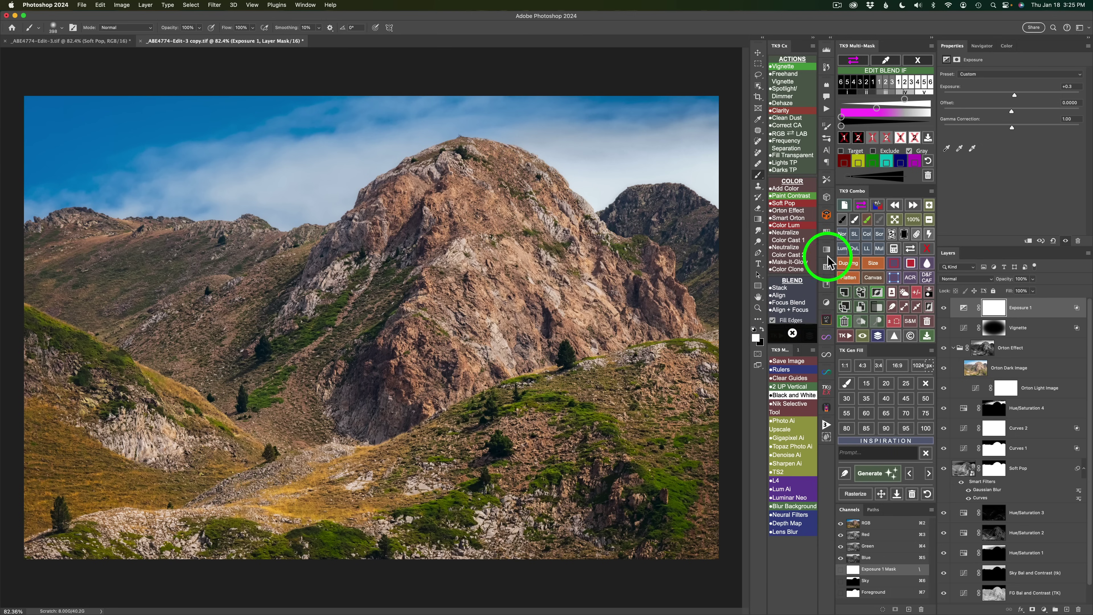
click(878, 336)
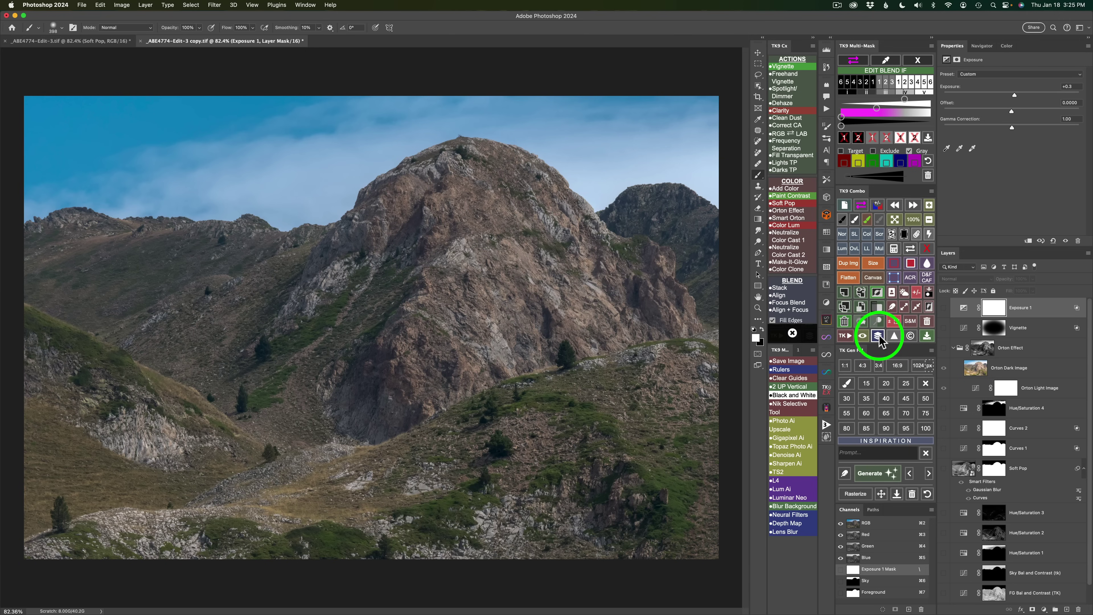
click(878, 336)
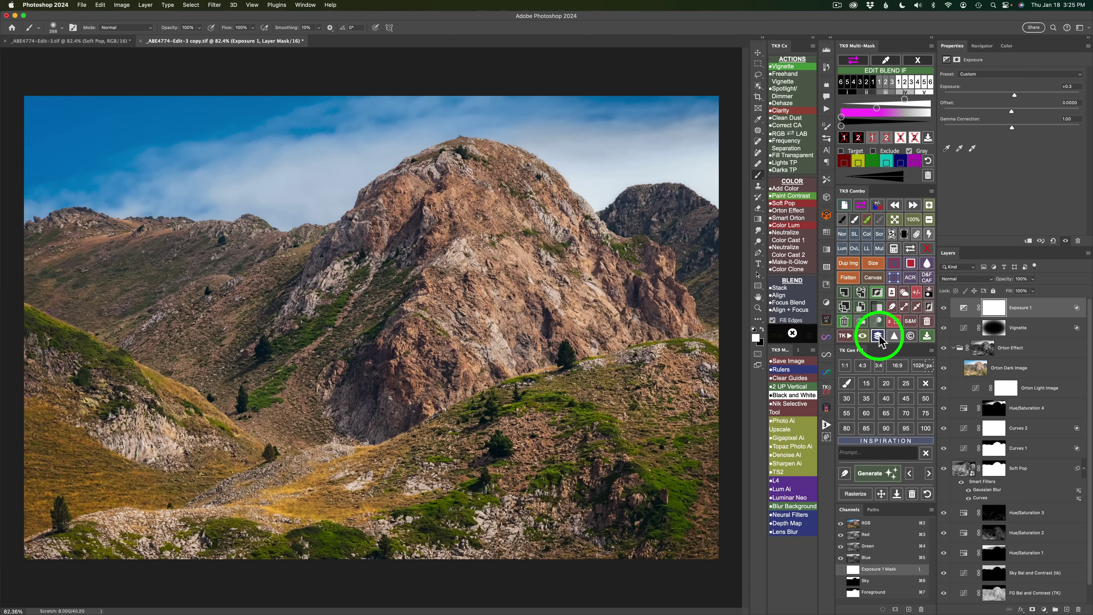